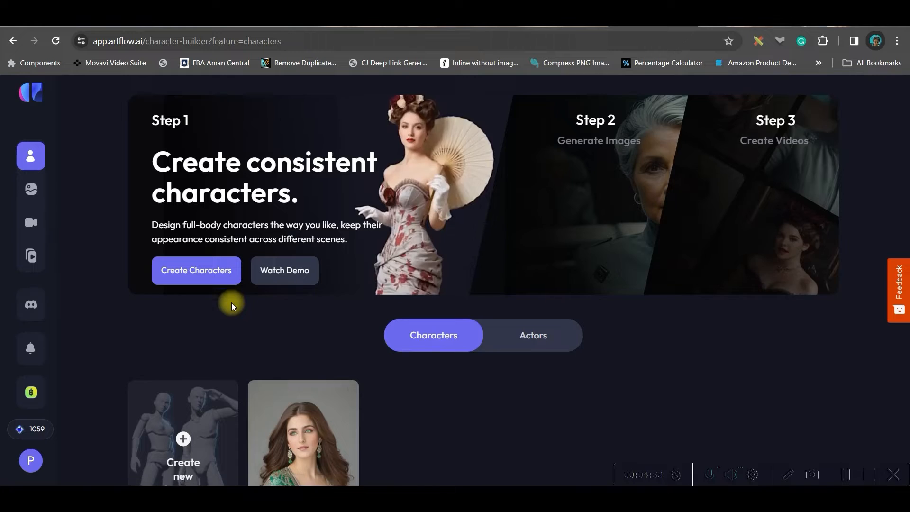
Step: Start a new character described as "A brave Handsome young tall Prince with sharp features and bright eyes"
{"action": "scroll", "coordinate": [232, 306], "scroll_direction": "down", "scroll_amount": 3}
{"action": "left_click", "coordinate": [184, 337]}
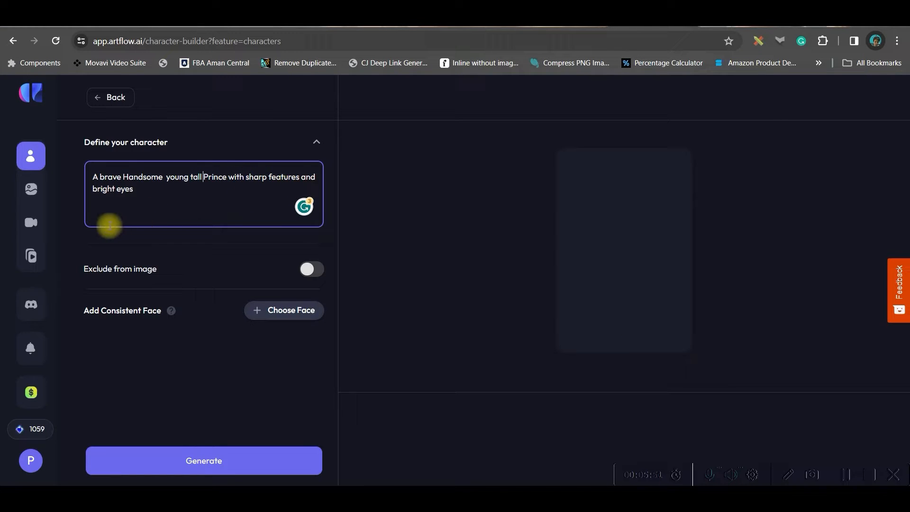
{"action": "left_click", "coordinate": [316, 270]}
{"action": "type", "text": "Extra limbs or Glasses,"}
{"action": "left_click", "coordinate": [310, 269]}
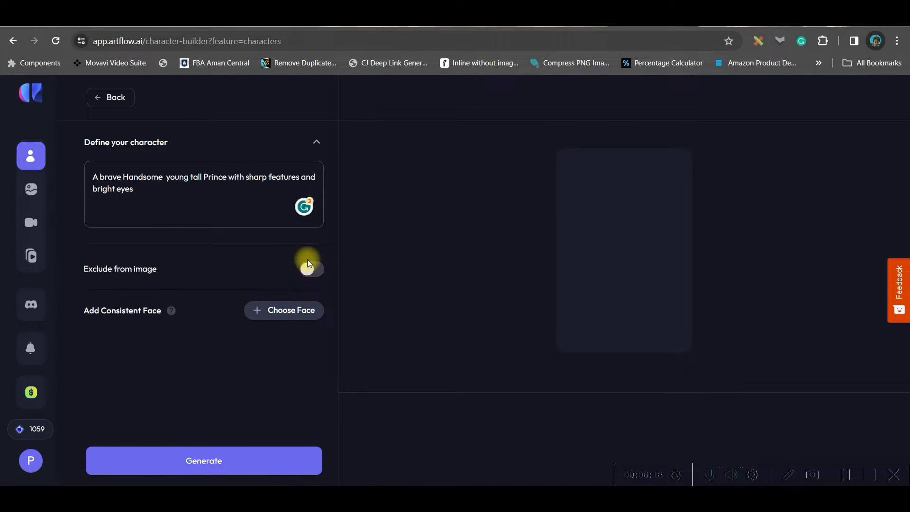
Step: Add the public actor Aiden as the character's consistent face and generate the prince
{"action": "left_click", "coordinate": [283, 310]}
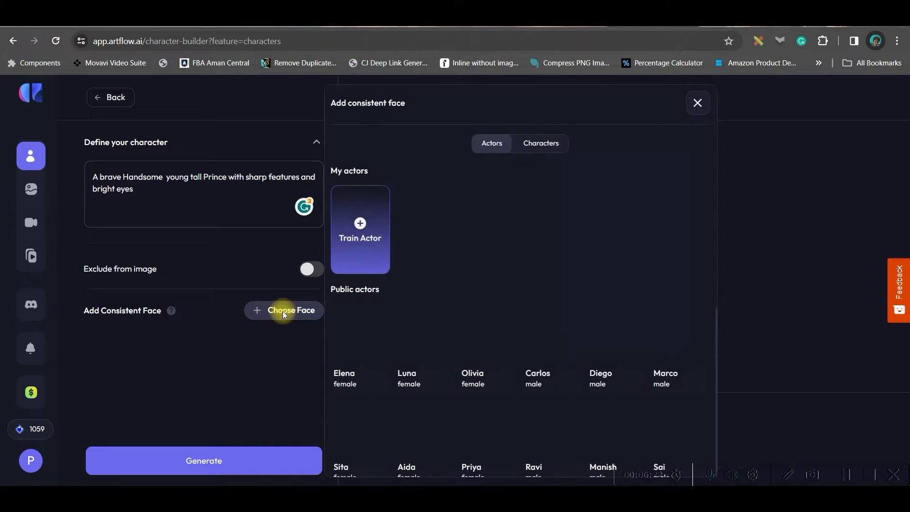
{"action": "scroll", "coordinate": [521, 332], "scroll_direction": "down", "scroll_amount": 2}
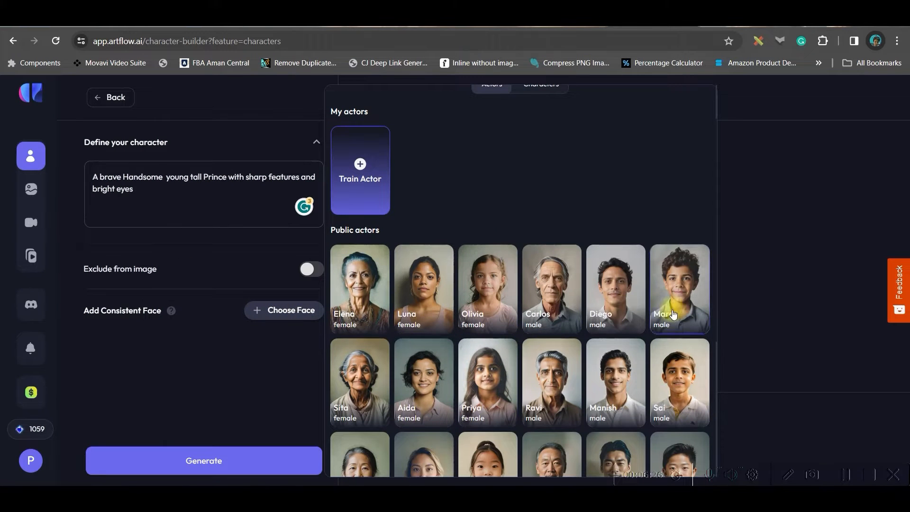
{"action": "scroll", "coordinate": [657, 332], "scroll_direction": "down", "scroll_amount": 3}
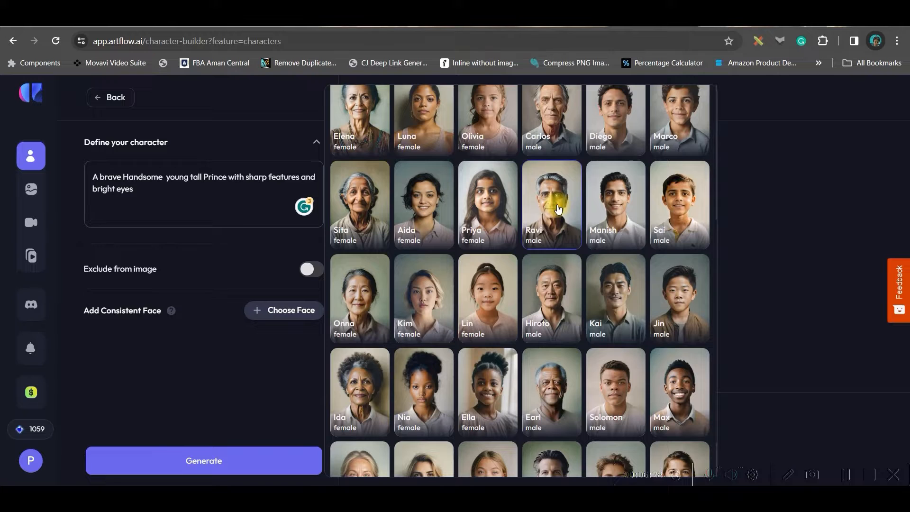
{"action": "scroll", "coordinate": [593, 344], "scroll_direction": "down", "scroll_amount": 1}
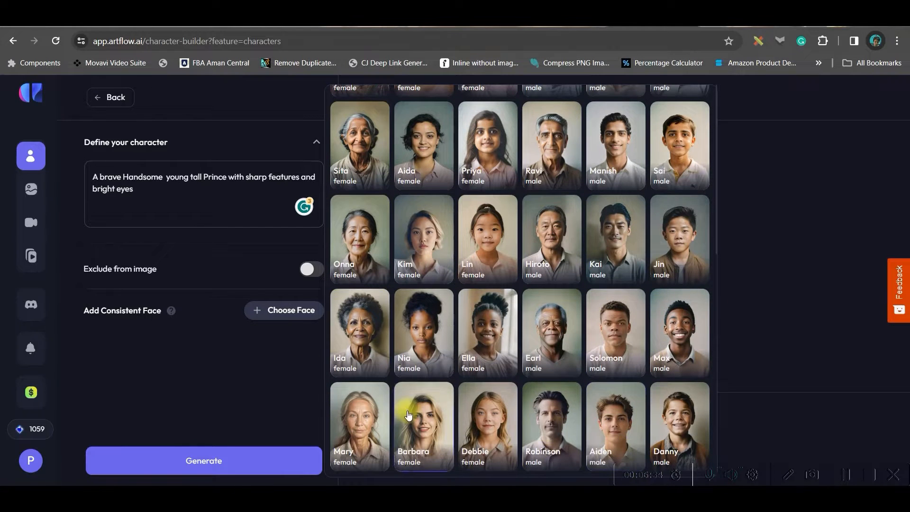
{"action": "left_click", "coordinate": [616, 426]}
{"action": "left_click", "coordinate": [193, 457]}
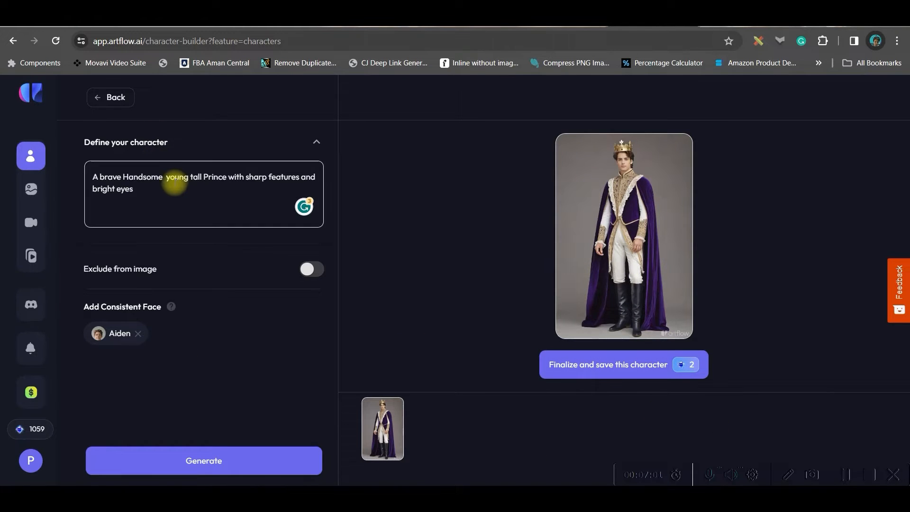
Step: Extend the character description with "in a Maroon and golden War outfit" and generate a new version
{"action": "left_click", "coordinate": [168, 179]}
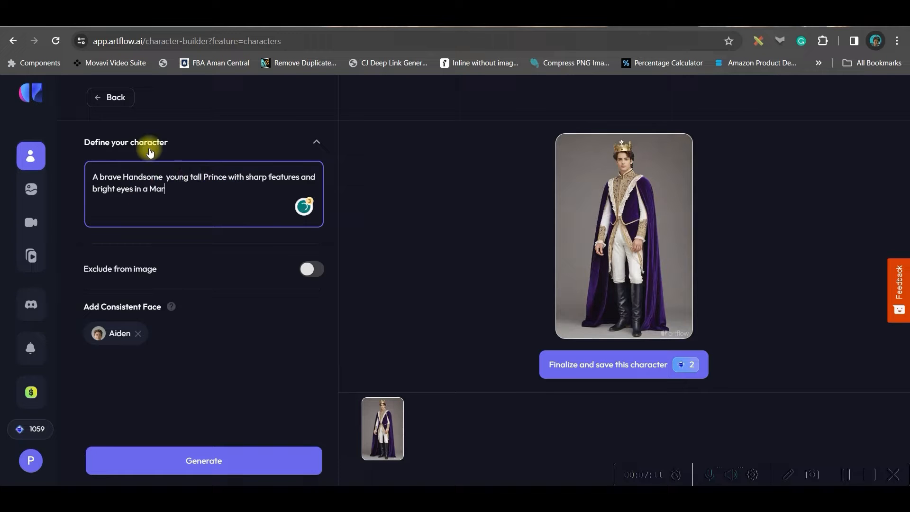
{"action": "type", "text": "oon and golden War outfit"}
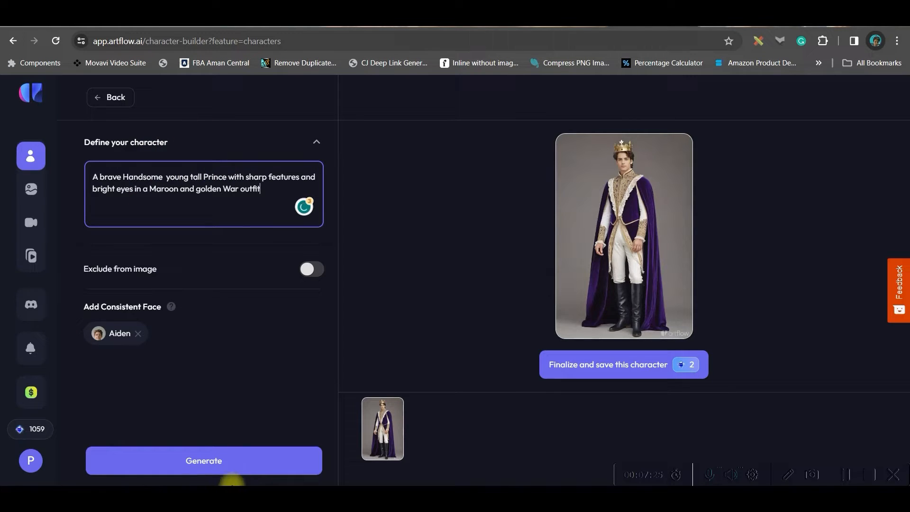
{"action": "left_click", "coordinate": [255, 464]}
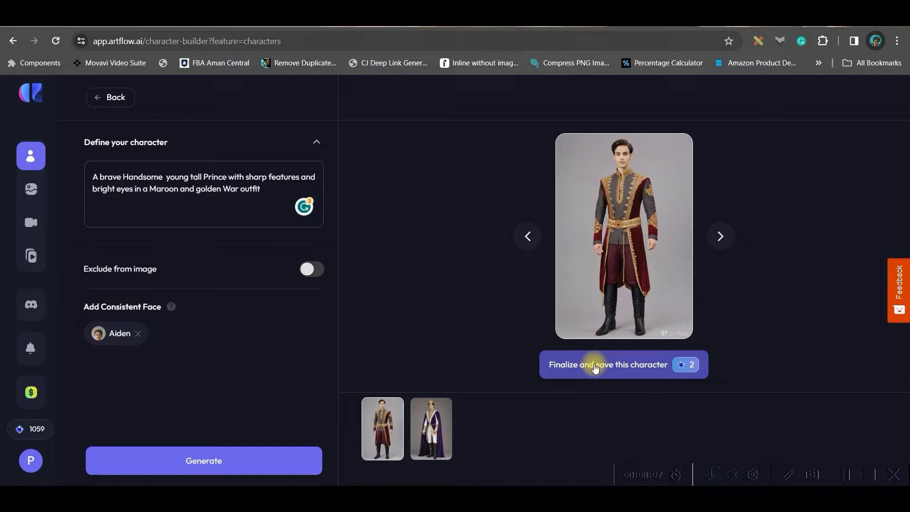
Step: Finalize the prince in the maroon and golden outfit and save the character as Rayan
{"action": "left_click", "coordinate": [615, 362]}
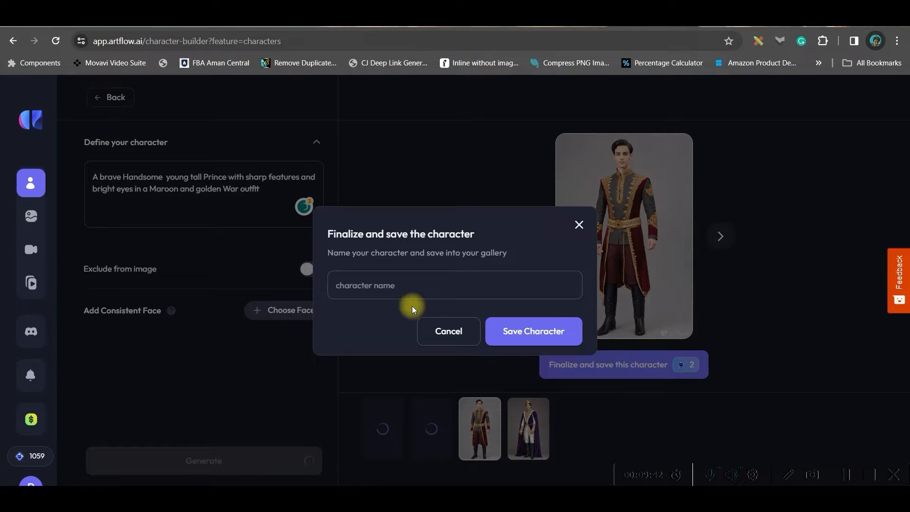
{"action": "left_click", "coordinate": [412, 285]}
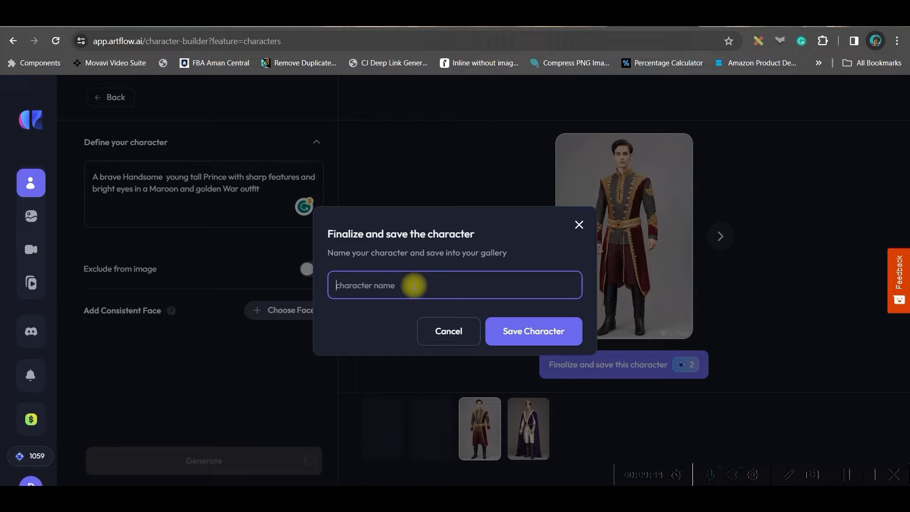
{"action": "type", "text": "Rayan"}
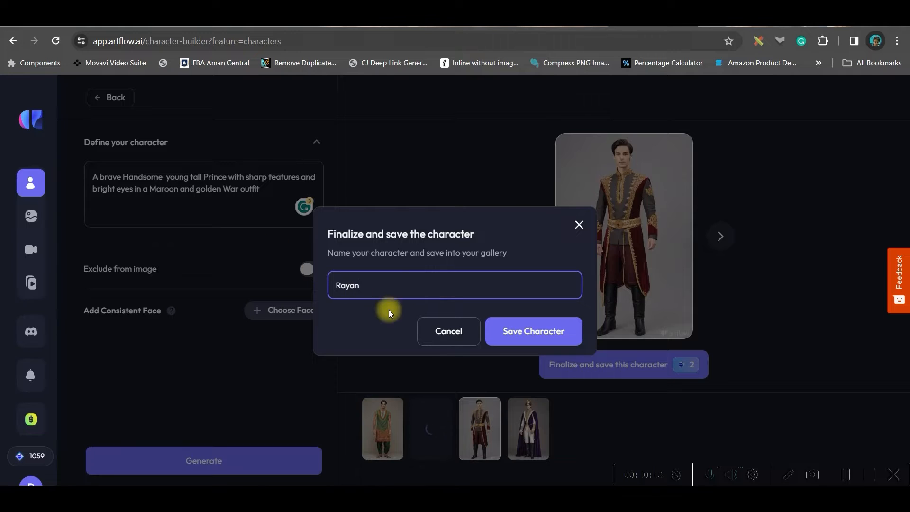
{"action": "left_click", "coordinate": [511, 330]}
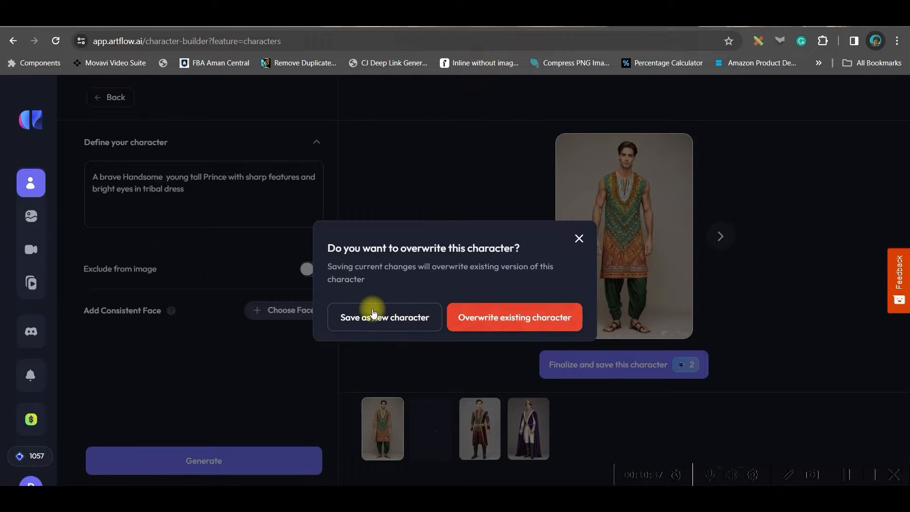
Step: Save the tribal-dress version of the prince as a new character named Rayan1
{"action": "left_click", "coordinate": [402, 317]}
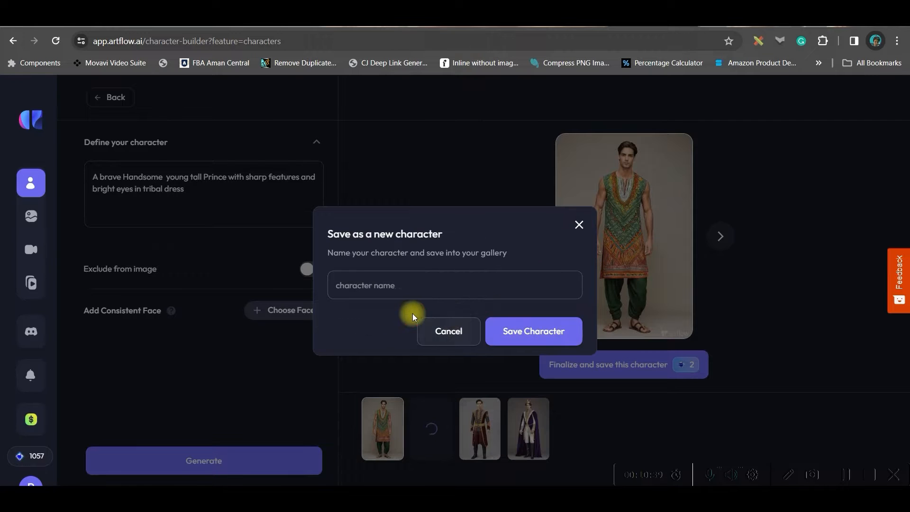
{"action": "left_click", "coordinate": [443, 278]}
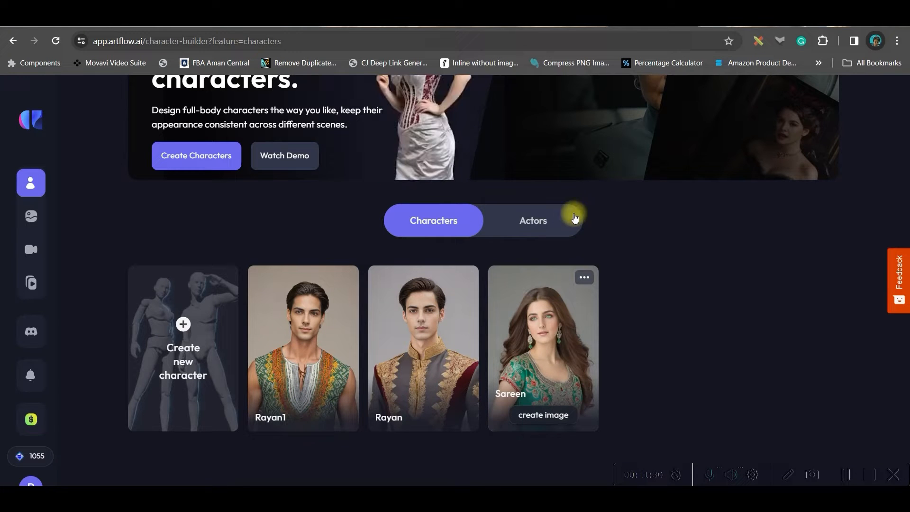
Step: Browse the public actors, load more of them, and look over the sample images made with actors
{"action": "left_click", "coordinate": [534, 220]}
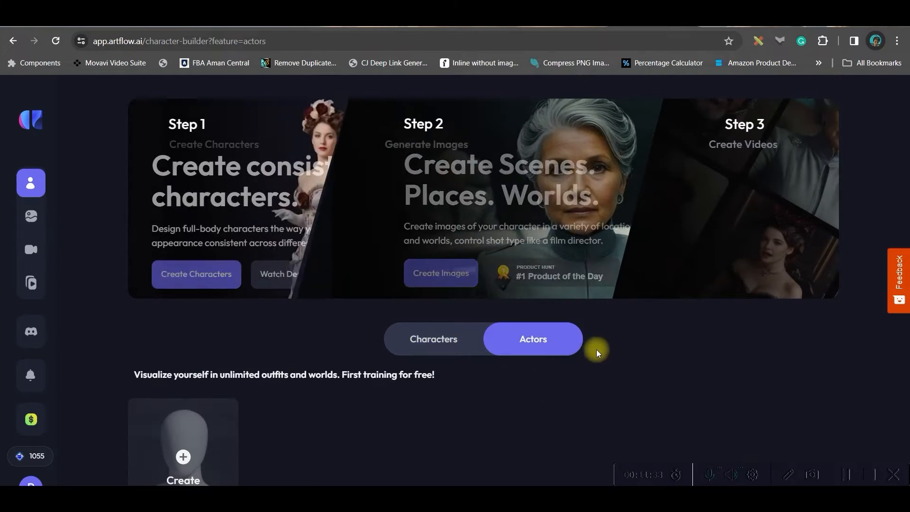
{"action": "scroll", "coordinate": [610, 356], "scroll_direction": "down", "scroll_amount": 9}
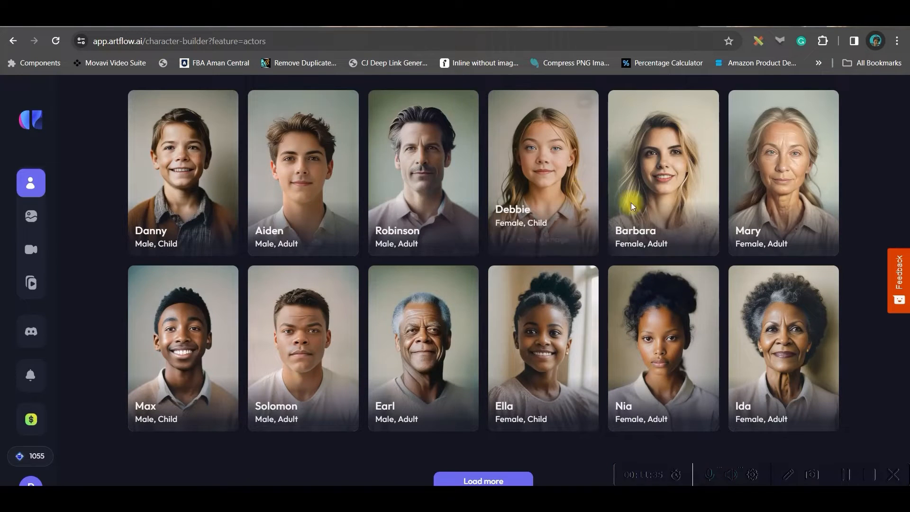
{"action": "scroll", "coordinate": [738, 254], "scroll_direction": "down", "scroll_amount": 6}
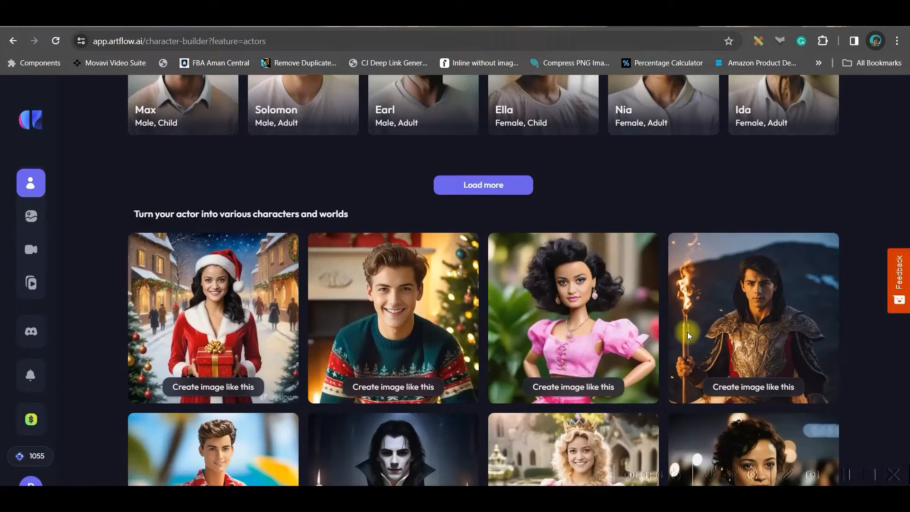
{"action": "left_click", "coordinate": [474, 184]}
{"action": "scroll", "coordinate": [782, 265], "scroll_direction": "down", "scroll_amount": 4}
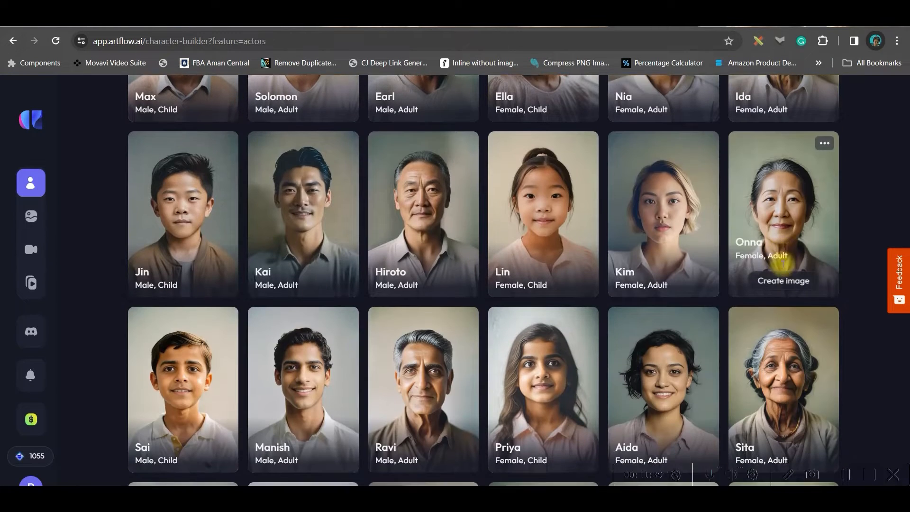
{"action": "scroll", "coordinate": [907, 163], "scroll_direction": "down", "scroll_amount": 7}
{"action": "scroll", "coordinate": [577, 195], "scroll_direction": "up", "scroll_amount": 5}
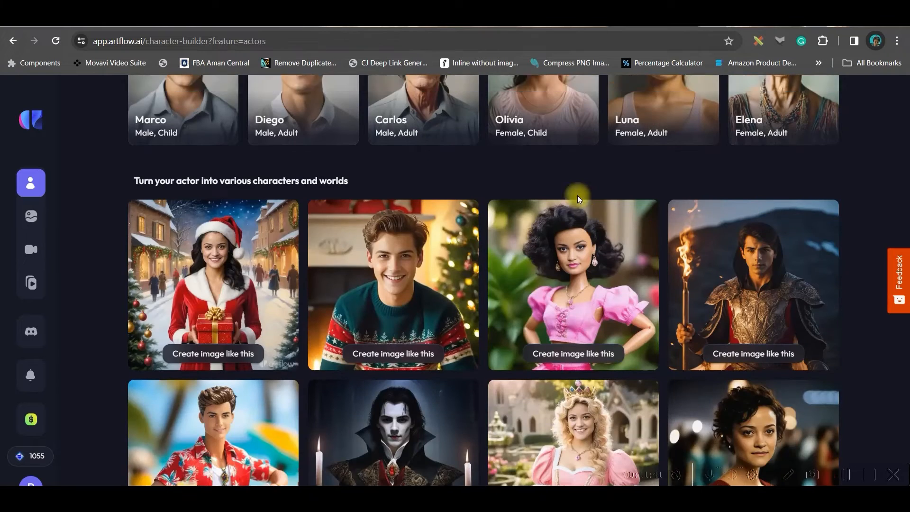
{"action": "scroll", "coordinate": [592, 225], "scroll_direction": "up", "scroll_amount": 15}
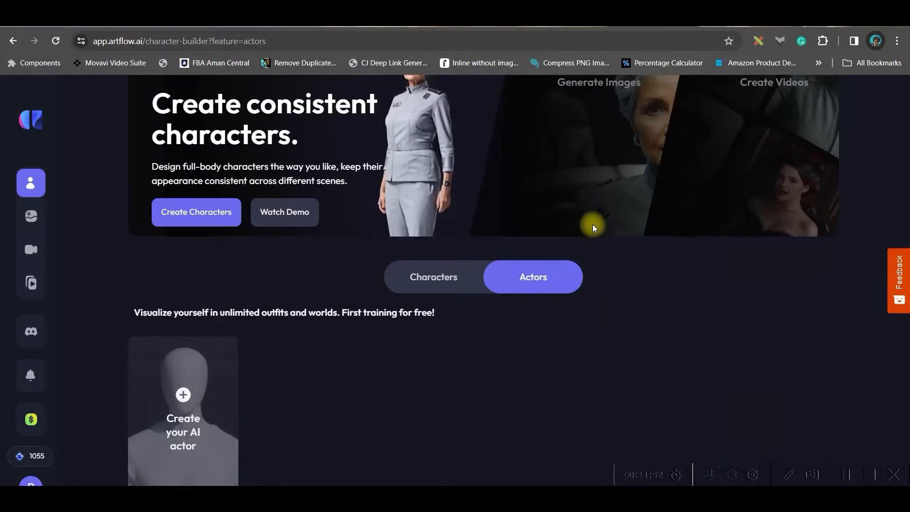
Step: Review the full range of public actors offered for storytelling, from children to older adults
{"action": "scroll", "coordinate": [592, 224], "scroll_direction": "down", "scroll_amount": 6}
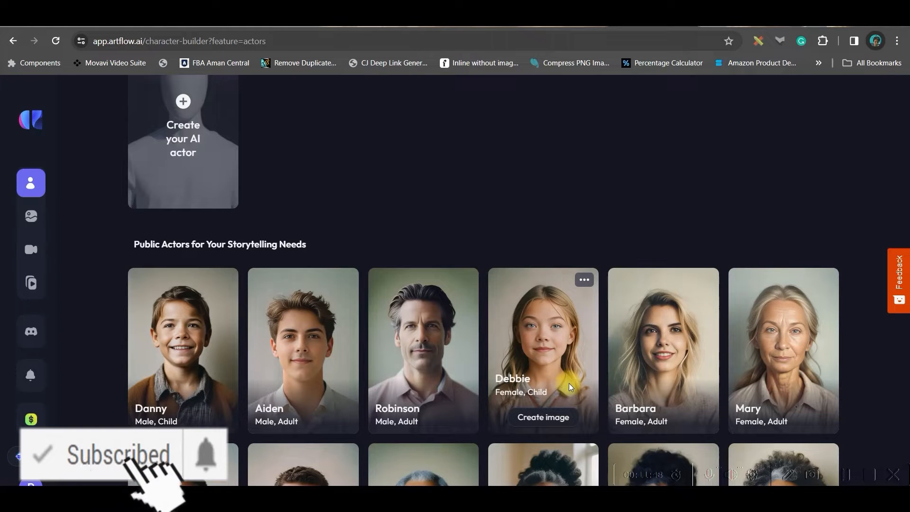
{"action": "scroll", "coordinate": [538, 356], "scroll_direction": "down", "scroll_amount": 2}
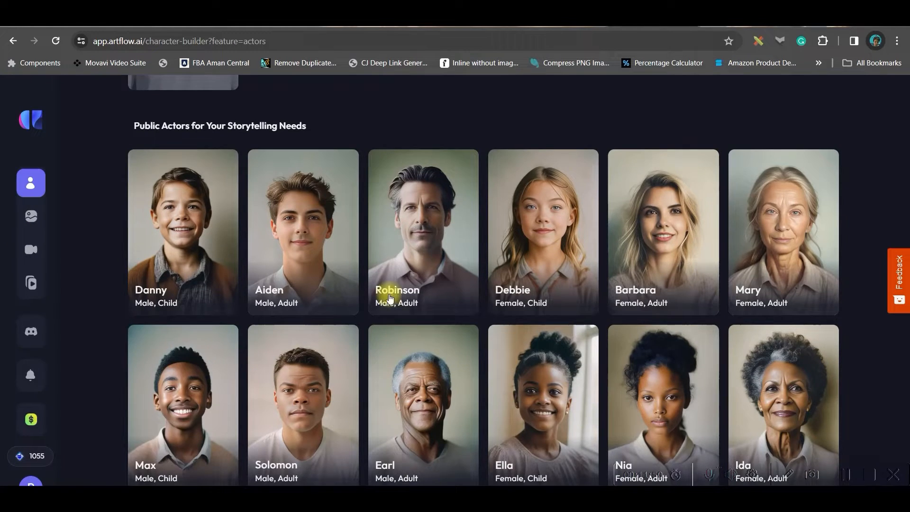
{"action": "scroll", "coordinate": [271, 288], "scroll_direction": "down", "scroll_amount": 5}
{"action": "scroll", "coordinate": [717, 271], "scroll_direction": "down", "scroll_amount": 10}
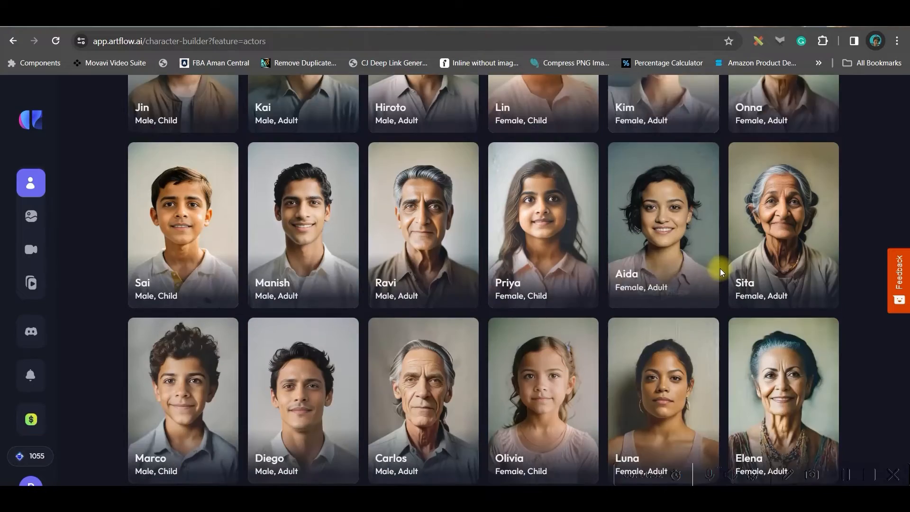
{"action": "scroll", "coordinate": [734, 273], "scroll_direction": "down", "scroll_amount": 5}
{"action": "scroll", "coordinate": [218, 217], "scroll_direction": "up", "scroll_amount": 5}
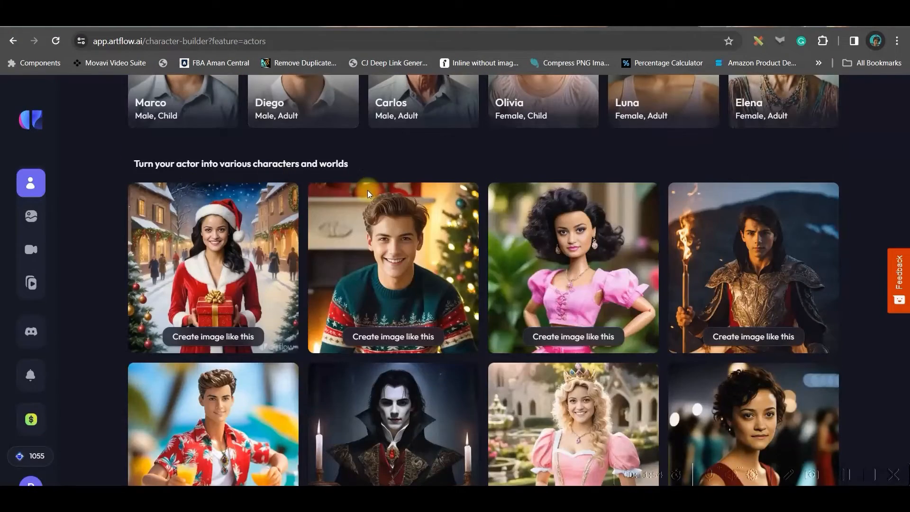
Step: Open the purple-haired cyberpunk warrior sample for creating a similar image and highlight its prompt text
{"action": "scroll", "coordinate": [257, 186], "scroll_direction": "down", "scroll_amount": 5}
{"action": "left_click", "coordinate": [478, 325]}
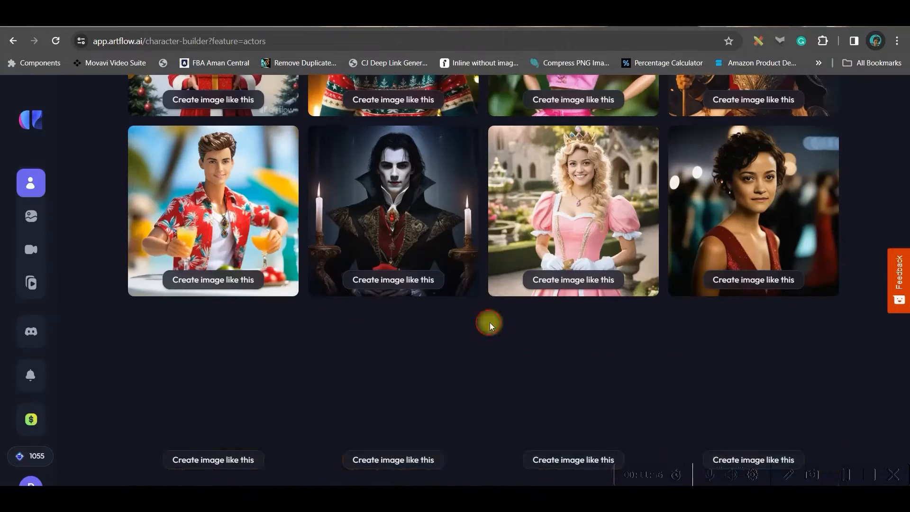
{"action": "scroll", "coordinate": [492, 261], "scroll_direction": "down", "scroll_amount": 5}
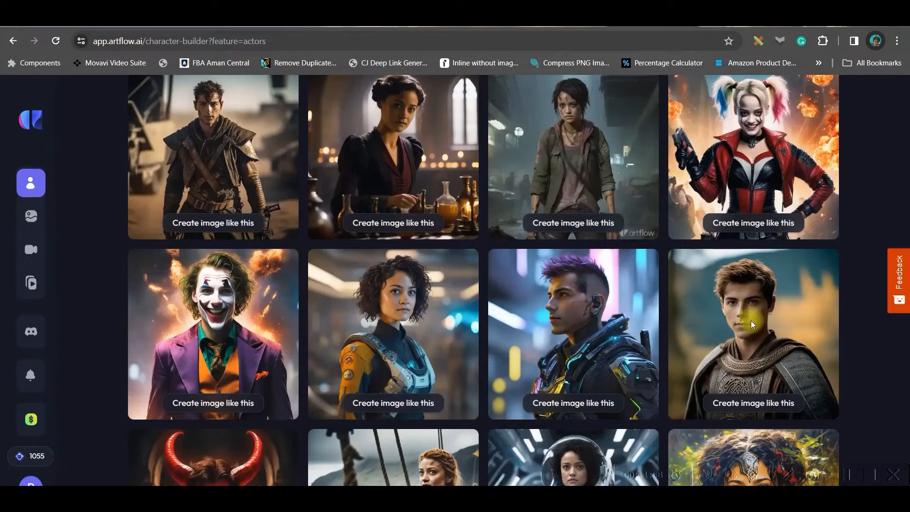
{"action": "scroll", "coordinate": [629, 389], "scroll_direction": "down", "scroll_amount": 5}
{"action": "left_click", "coordinate": [586, 167]}
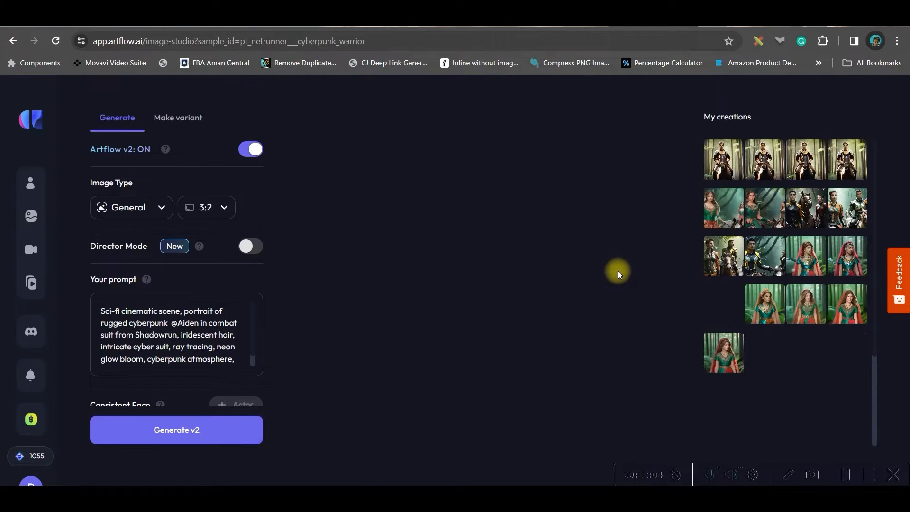
{"action": "left_click_drag", "start_coordinate": [102, 311], "coordinate": [243, 362]}
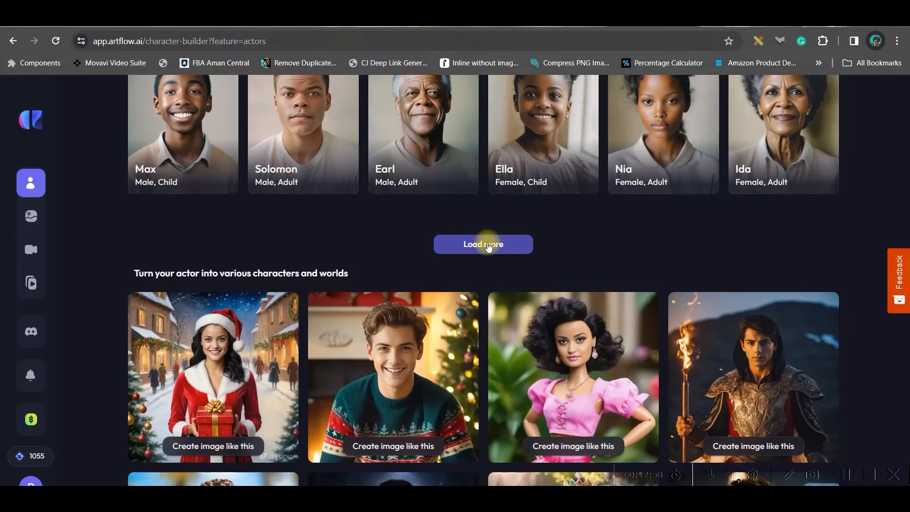
Step: Switch the pricing page to monthly billing and compare the plans' features, highlighting the PRO Plan's price
{"action": "mouse_move", "coordinate": [64, 440]}
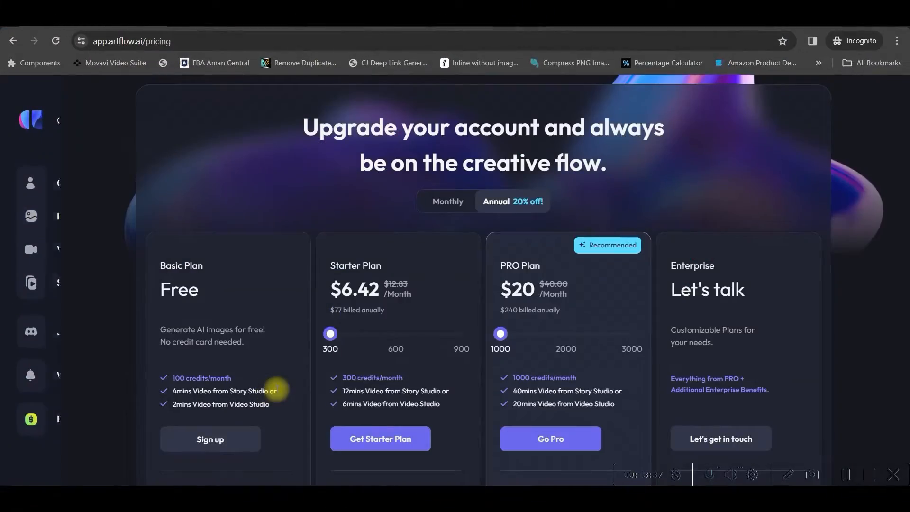
{"action": "scroll", "coordinate": [432, 278], "scroll_direction": "down", "scroll_amount": 1}
{"action": "left_click", "coordinate": [446, 150]}
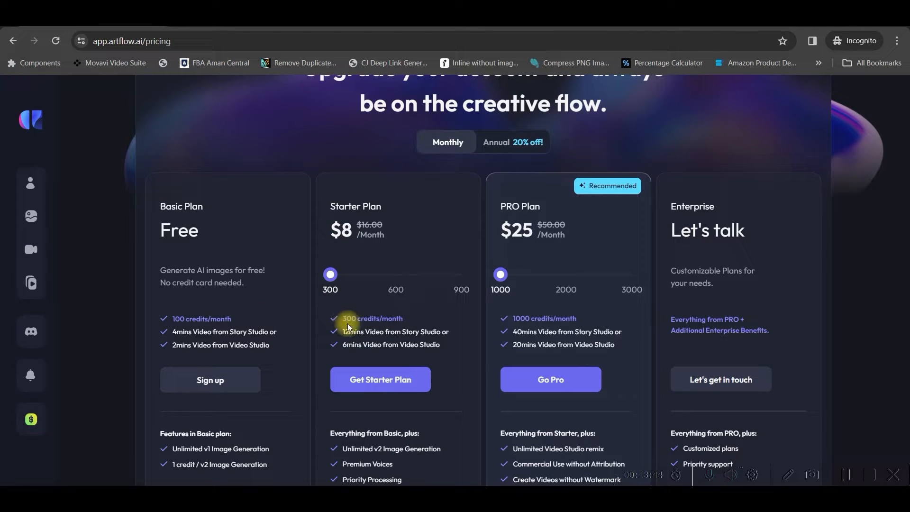
{"action": "scroll", "coordinate": [204, 289], "scroll_direction": "down", "scroll_amount": 3}
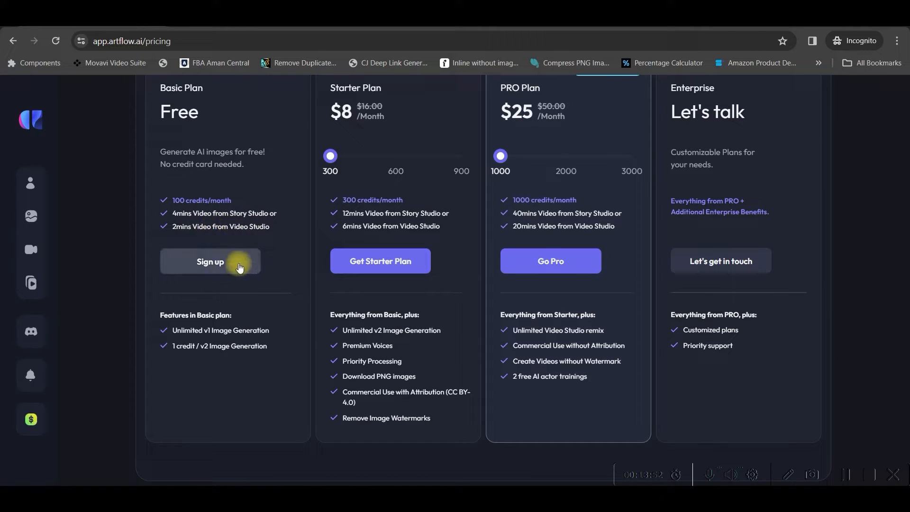
{"action": "scroll", "coordinate": [339, 282], "scroll_direction": "up", "scroll_amount": 3}
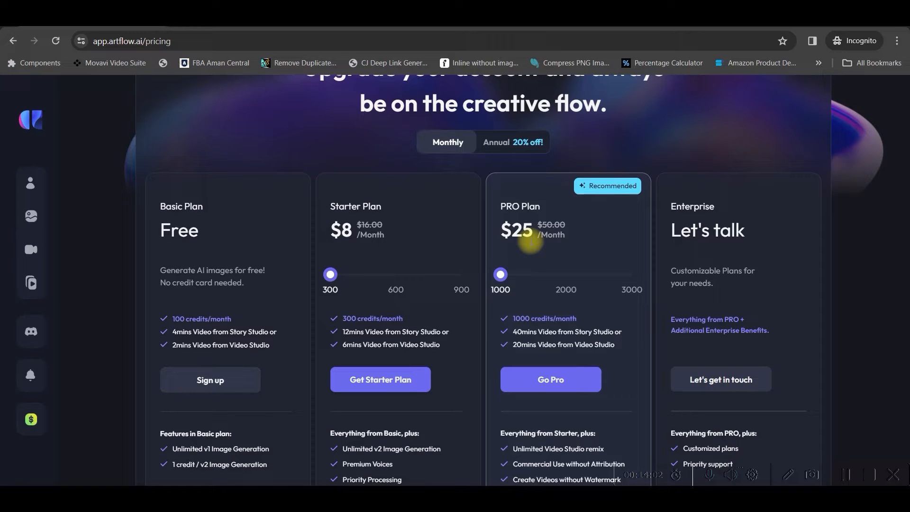
{"action": "left_click_drag", "start_coordinate": [499, 229], "coordinate": [577, 235]}
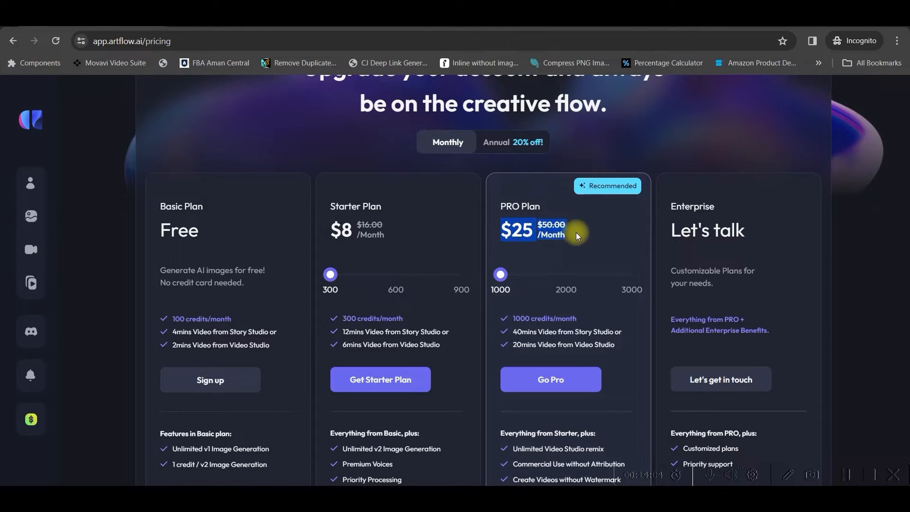
Step: Go to the Image Studio and start creating new images
{"action": "scroll", "coordinate": [559, 284], "scroll_direction": "down", "scroll_amount": 1}
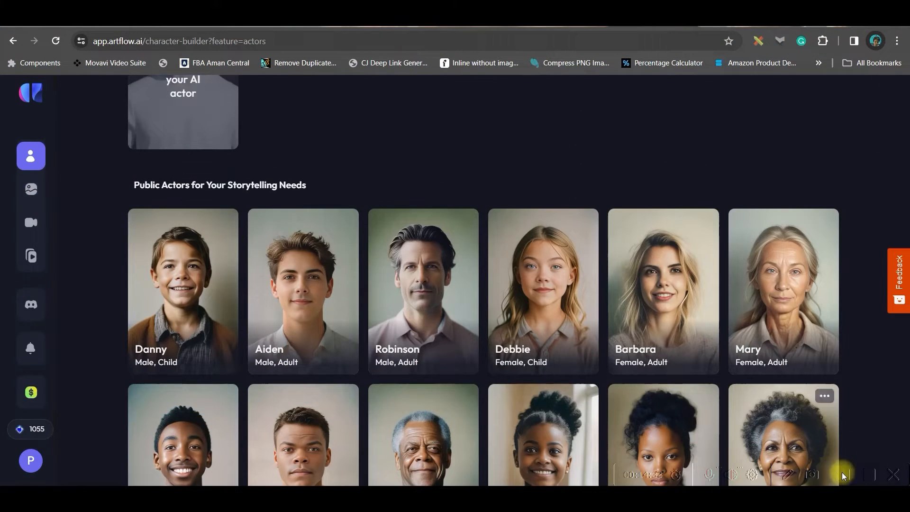
{"action": "mouse_move", "coordinate": [73, 190]}
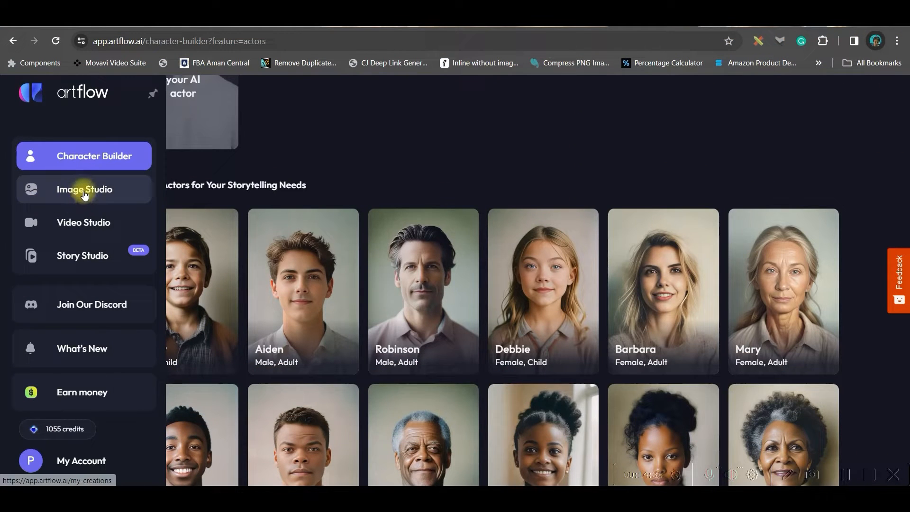
{"action": "left_click", "coordinate": [85, 192]}
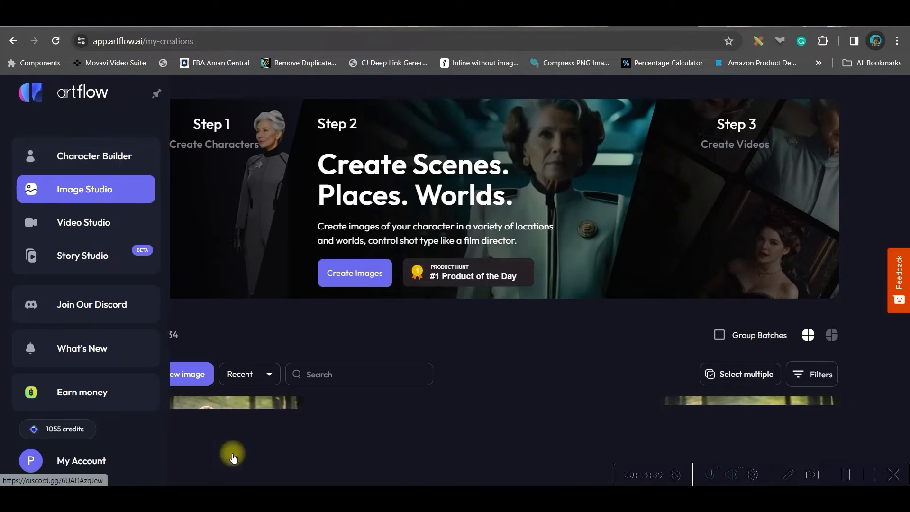
{"action": "scroll", "coordinate": [229, 450], "scroll_direction": "down", "scroll_amount": 4}
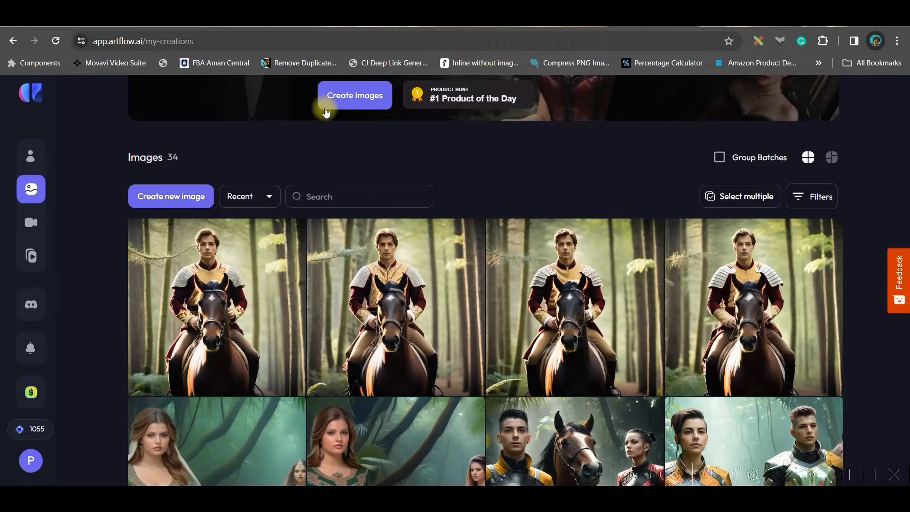
{"action": "left_click", "coordinate": [351, 99]}
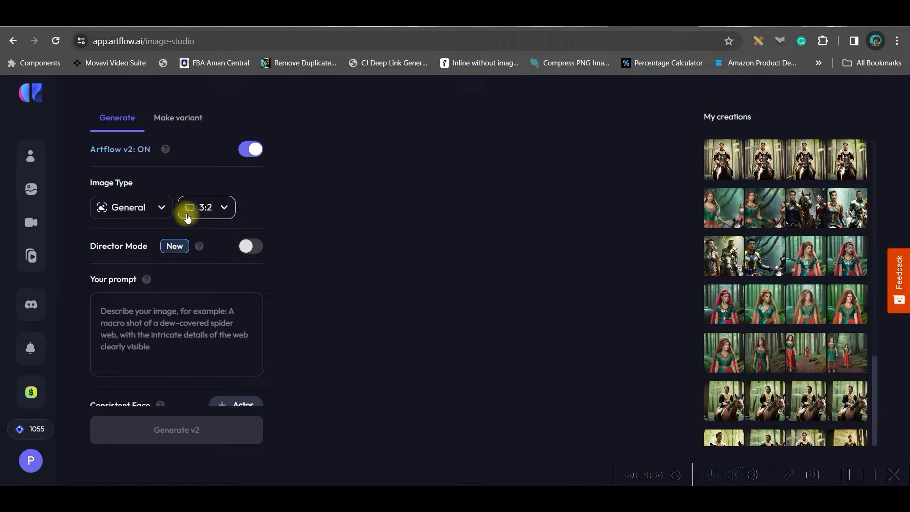
Step: Try the Portrait image type and return it to General after viewing the General type's description
{"action": "left_click", "coordinate": [162, 209]}
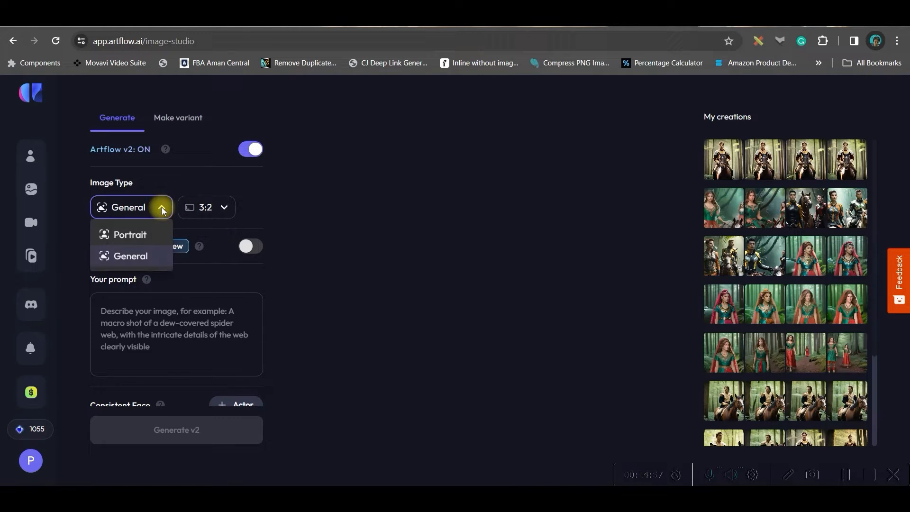
{"action": "left_click", "coordinate": [136, 236]}
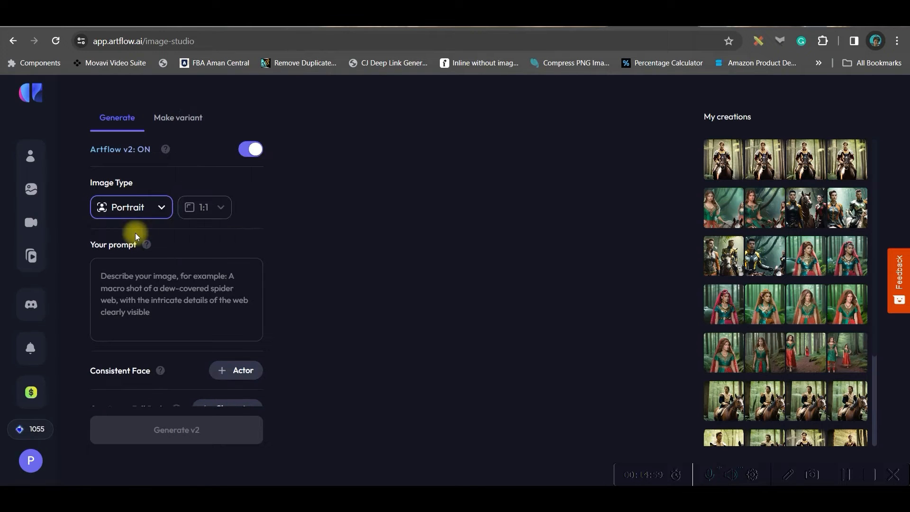
{"action": "left_click", "coordinate": [164, 207]}
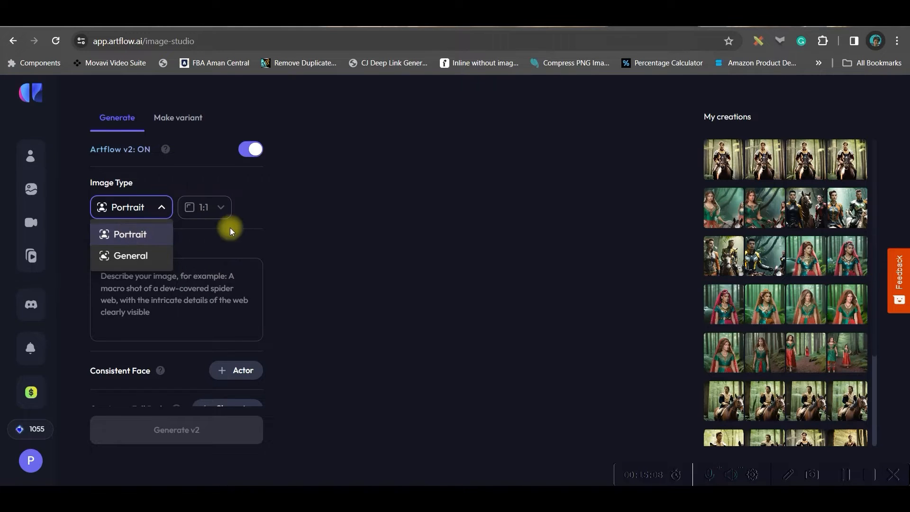
{"action": "mouse_move", "coordinate": [141, 225]}
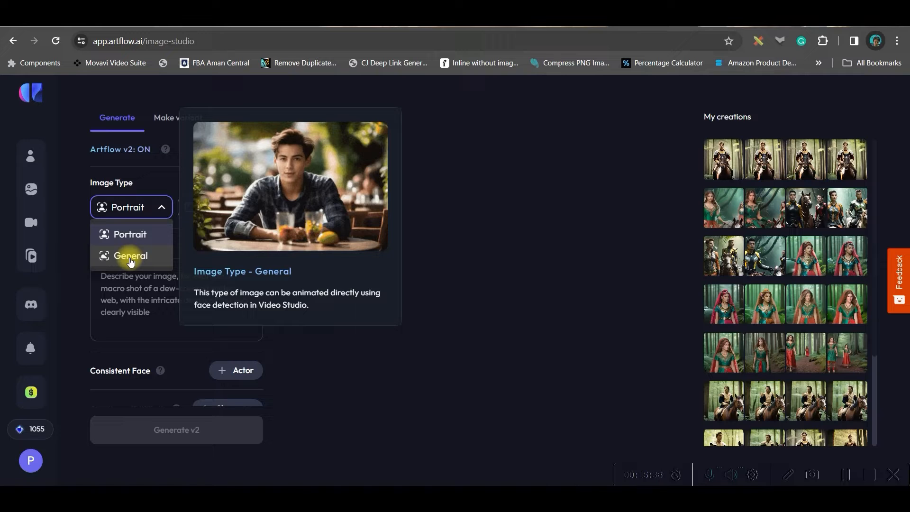
{"action": "left_click", "coordinate": [130, 258]}
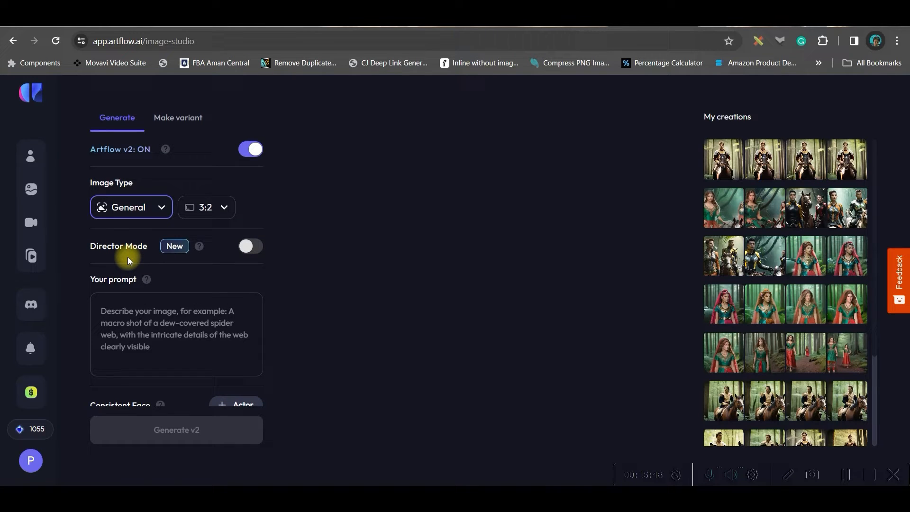
Step: Try the 1:1 and 2:3 aspect ratios for the General image and return to 3:2
{"action": "left_click", "coordinate": [216, 208]}
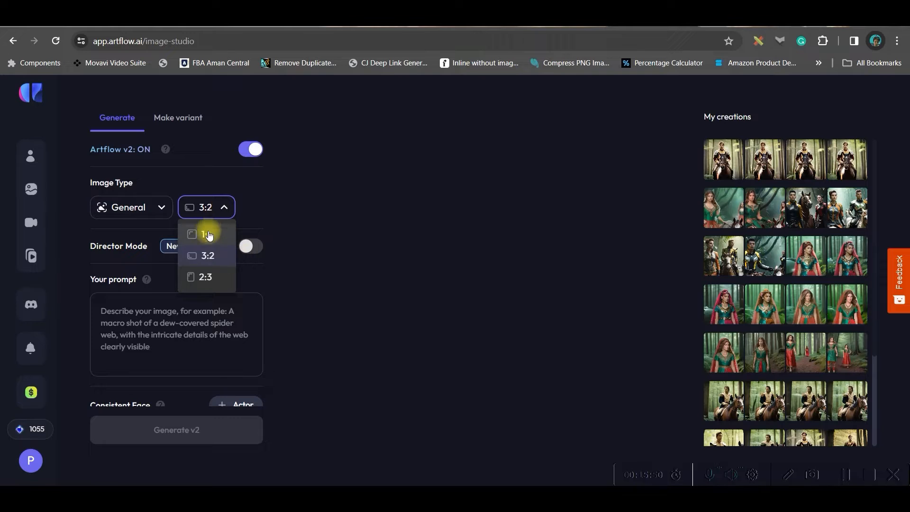
{"action": "left_click", "coordinate": [208, 236]}
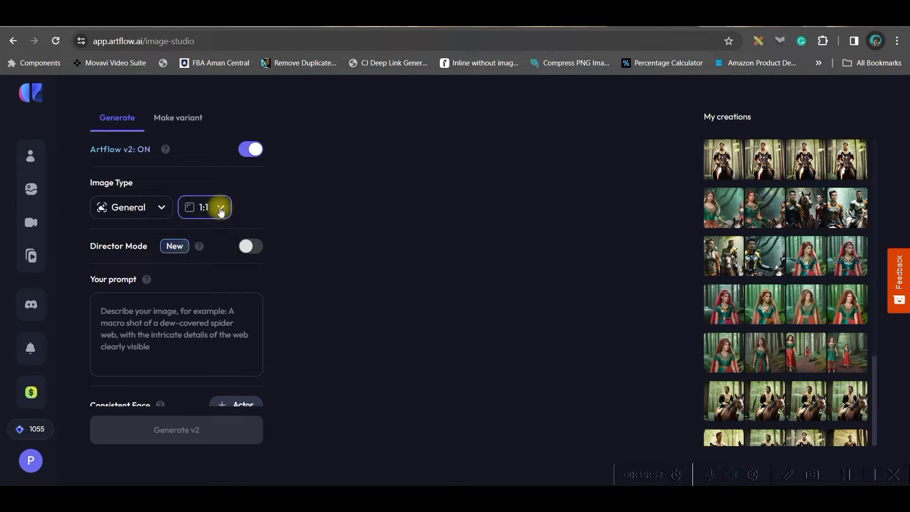
{"action": "left_click", "coordinate": [221, 207]}
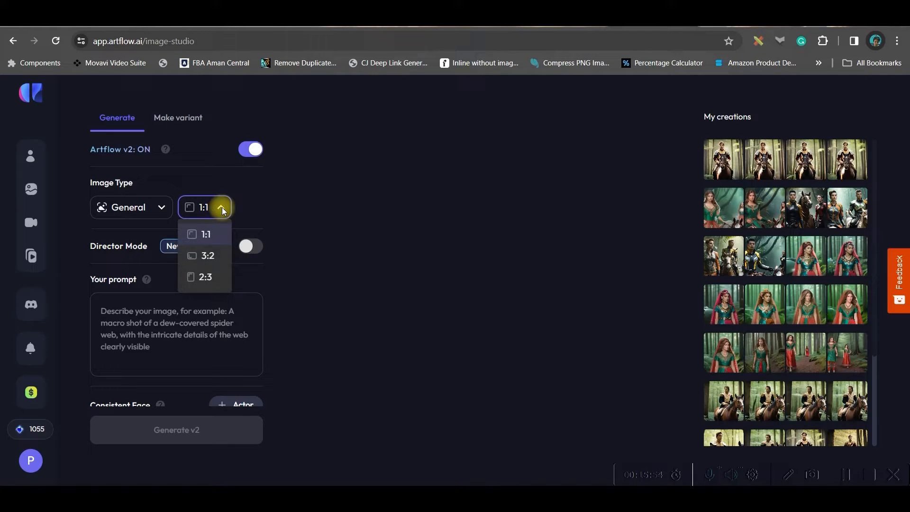
{"action": "left_click", "coordinate": [207, 256]}
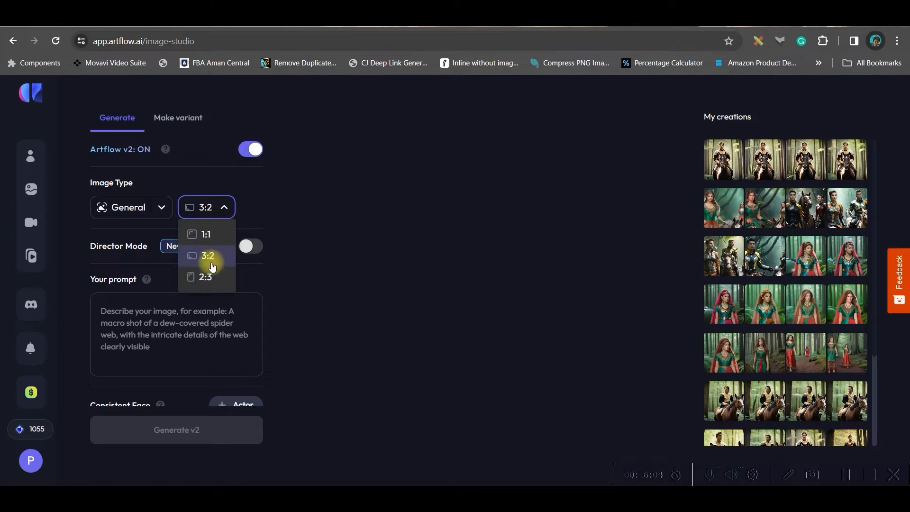
{"action": "left_click", "coordinate": [207, 278]}
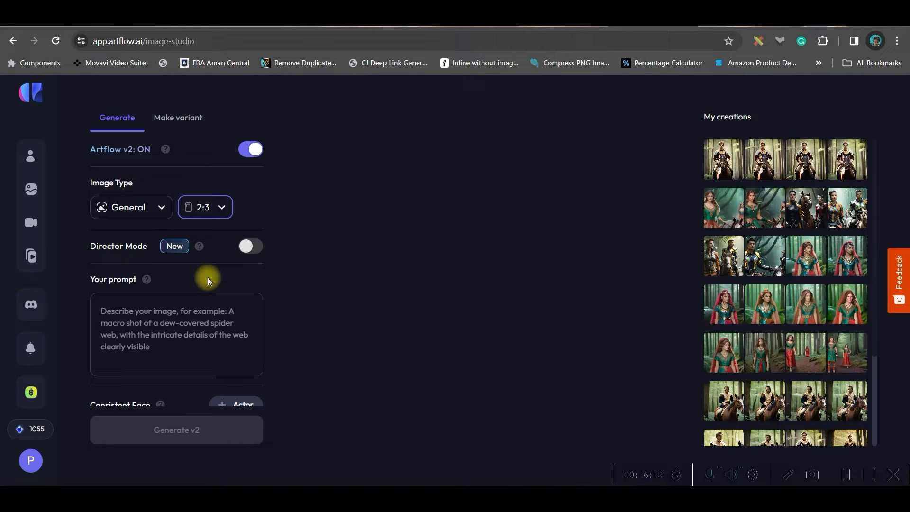
{"action": "left_click", "coordinate": [205, 207]}
{"action": "left_click", "coordinate": [209, 254]}
Step: Enable Director Mode, try the Mid shot, Close-up and Extreme close-up framings, and settle on Full shot
{"action": "left_click", "coordinate": [250, 246]}
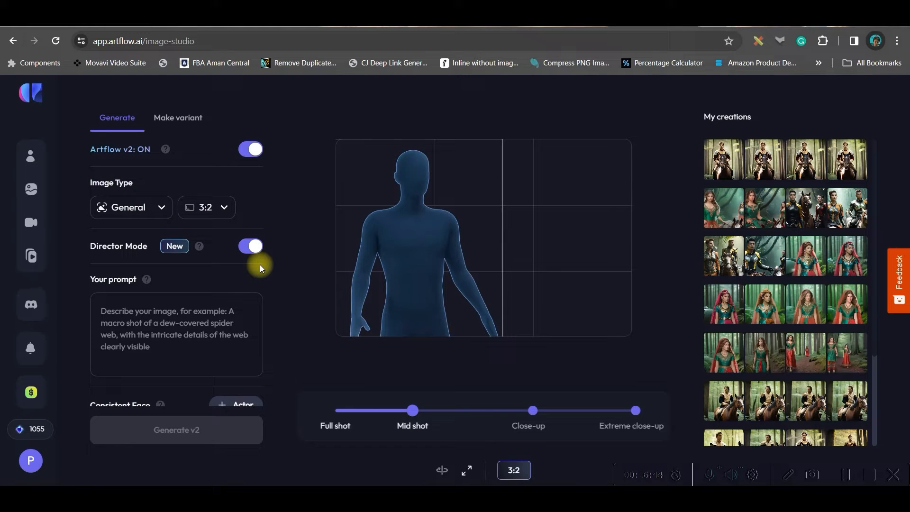
{"action": "left_click_drag", "start_coordinate": [411, 419], "coordinate": [335, 412]}
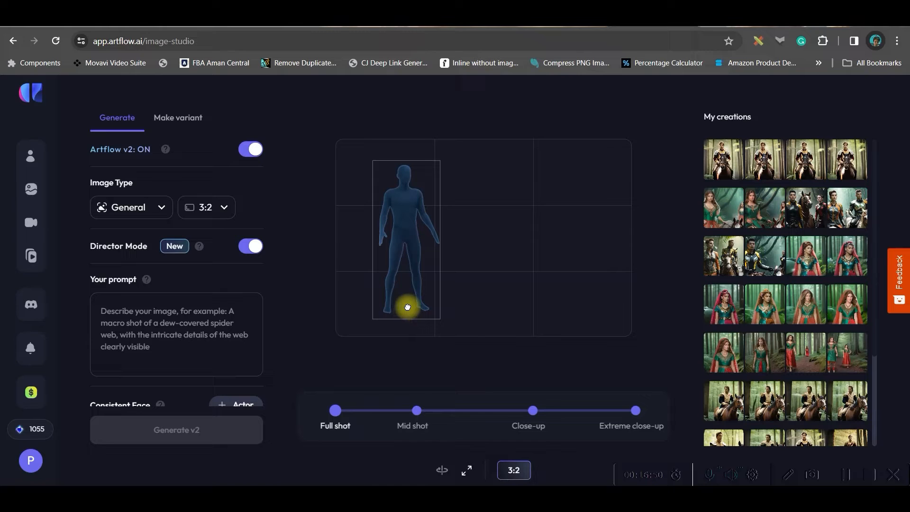
{"action": "left_click", "coordinate": [416, 409]}
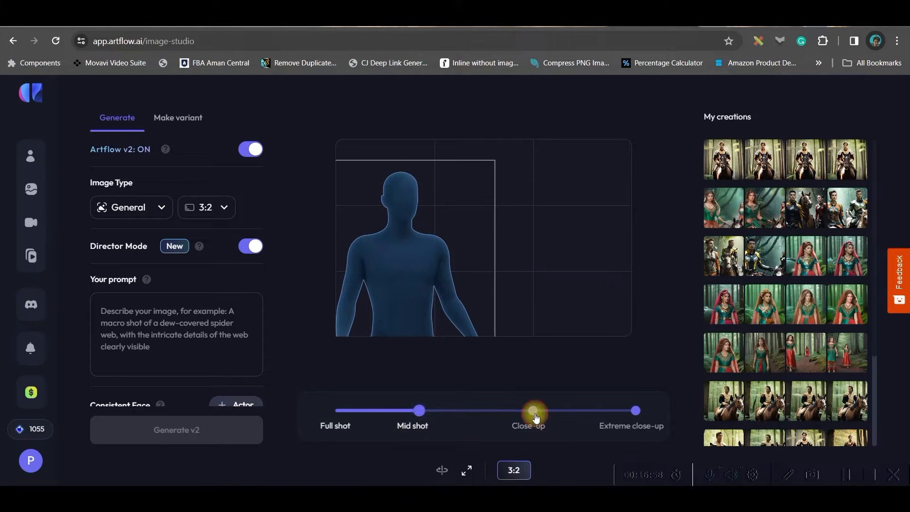
{"action": "left_click", "coordinate": [534, 411]}
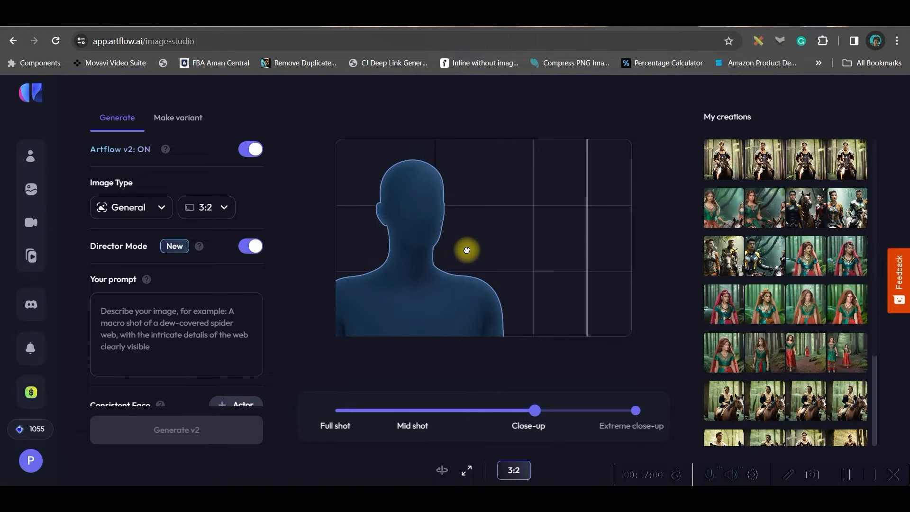
{"action": "left_click", "coordinate": [636, 410]}
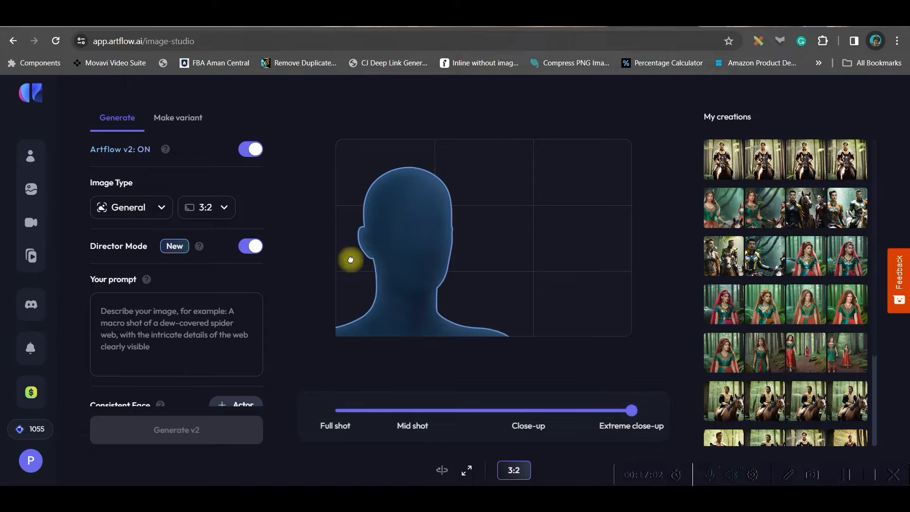
{"action": "scroll", "coordinate": [514, 331], "scroll_direction": "down", "scroll_amount": 1}
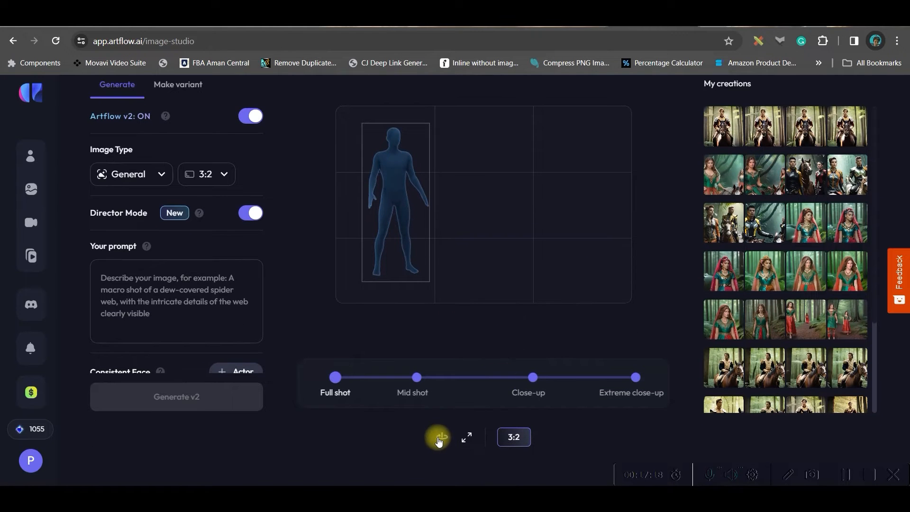
Step: Try the figure's facing directions, choose the last one, and place the figure in the right third of the frame
{"action": "left_click", "coordinate": [439, 437]}
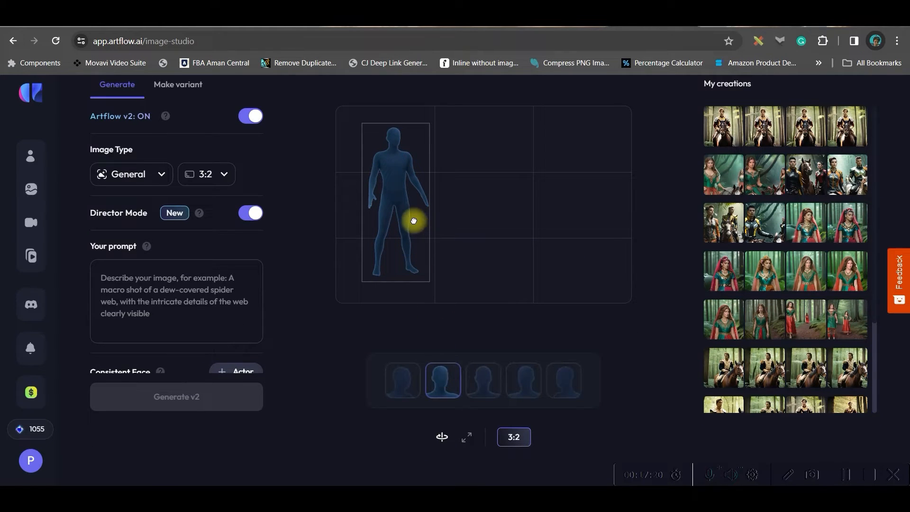
{"action": "left_click", "coordinate": [396, 386]}
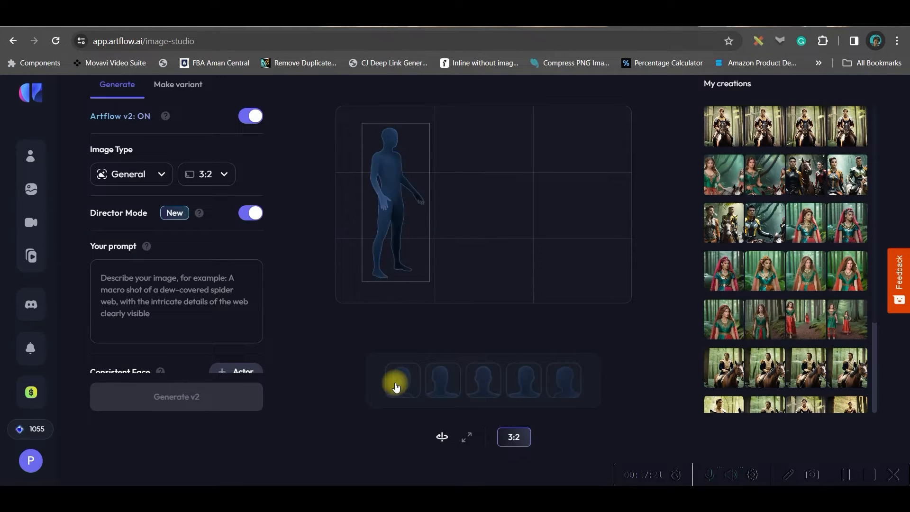
{"action": "left_click", "coordinate": [441, 379]}
{"action": "left_click", "coordinate": [483, 385]}
{"action": "left_click", "coordinate": [524, 381]}
{"action": "left_click", "coordinate": [559, 385]}
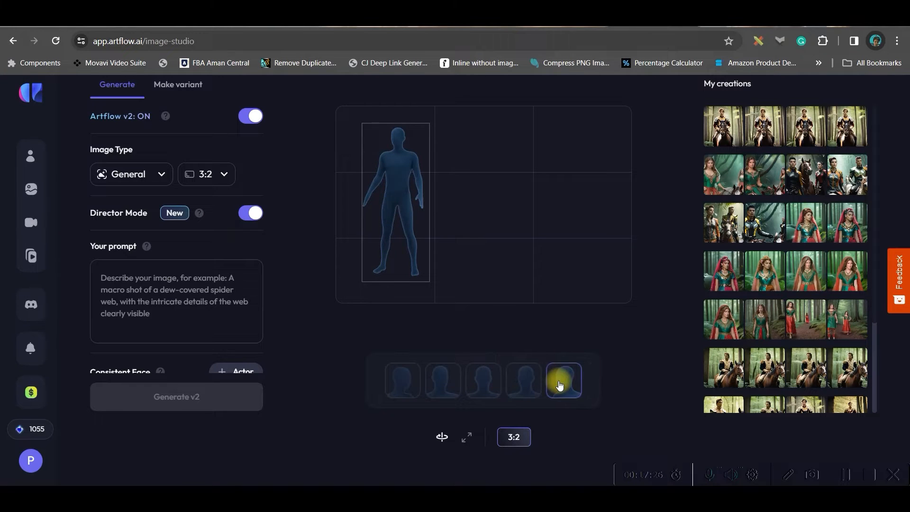
{"action": "left_click_drag", "start_coordinate": [396, 207], "coordinate": [584, 213]}
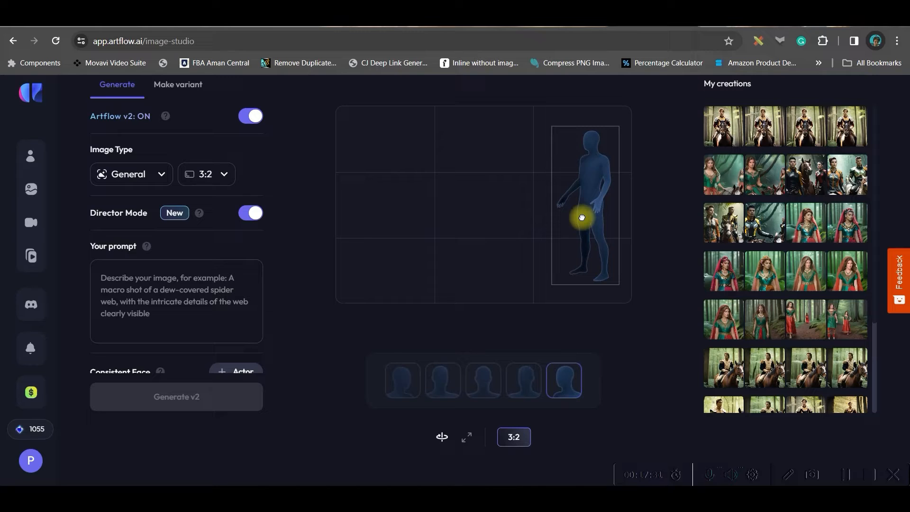
Step: Copy the Scene 1 description of the Princess walking through unfamiliar terrain from ChatGPT and use it as the image prompt in Artflow
{"action": "left_click", "coordinate": [110, 274]}
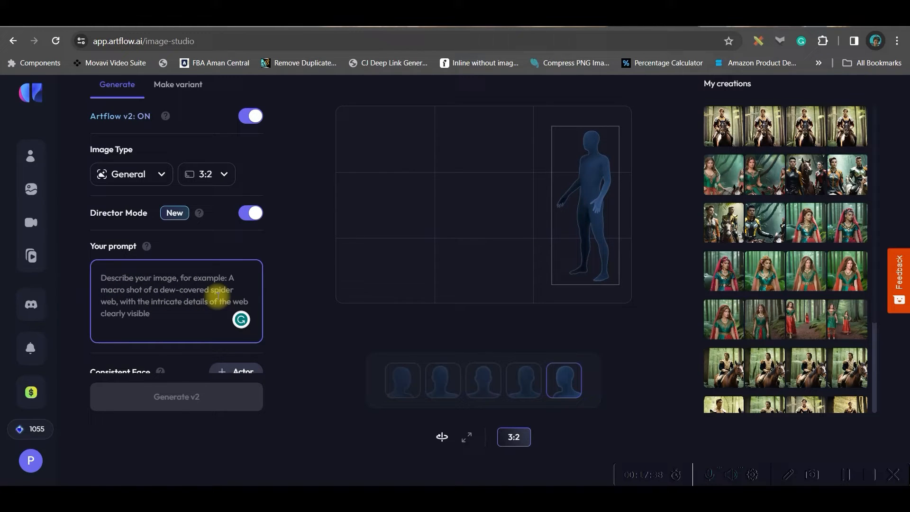
{"action": "left_click", "coordinate": [561, 27]}
{"action": "scroll", "coordinate": [371, 341], "scroll_direction": "up", "scroll_amount": 4}
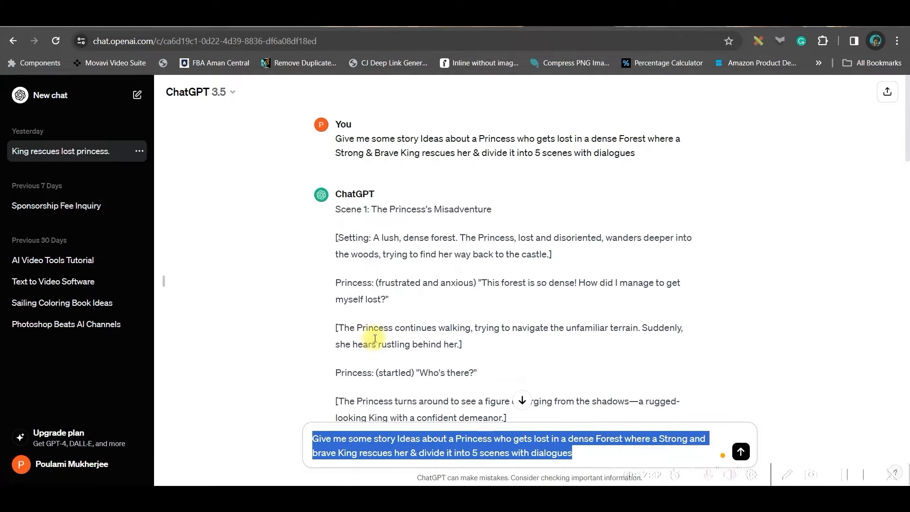
{"action": "scroll", "coordinate": [374, 327], "scroll_direction": "down", "scroll_amount": 2}
{"action": "left_click_drag", "start_coordinate": [339, 267], "coordinate": [457, 283]}
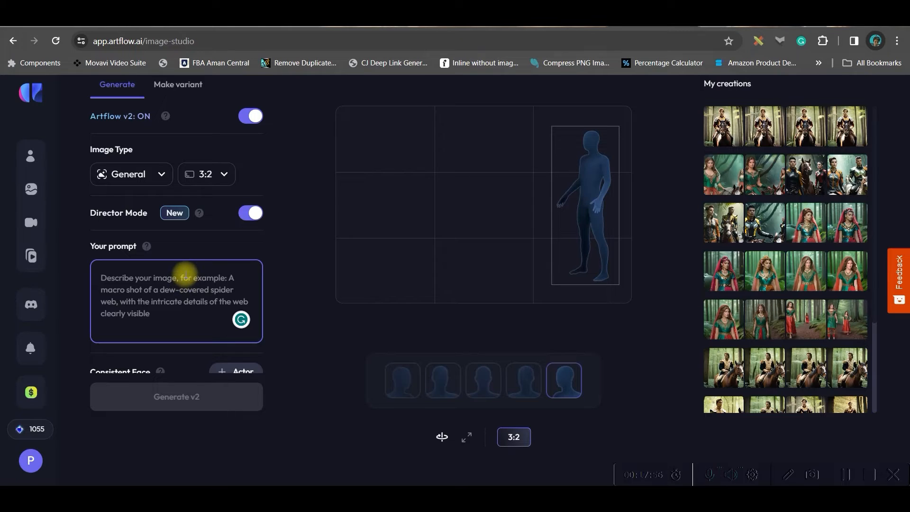
{"action": "type", "text": "The Princess continues walking, trying to navigate the unfamiliar terrain. Suddenly, she hears rustling behind her"}
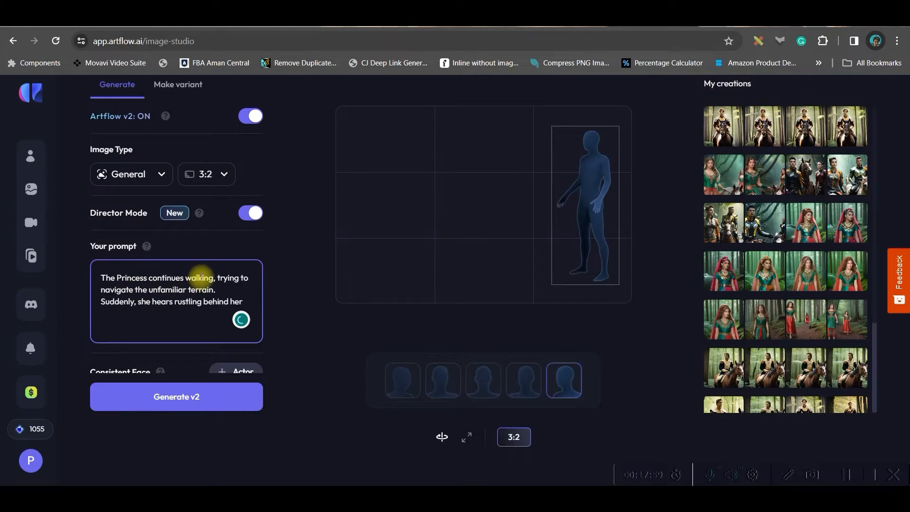
Step: Insert the consistent full-body character Sareen after "Princess" in the prompt and add "through the dense forest" after "walking"
{"action": "scroll", "coordinate": [241, 332], "scroll_direction": "down", "scroll_amount": 3}
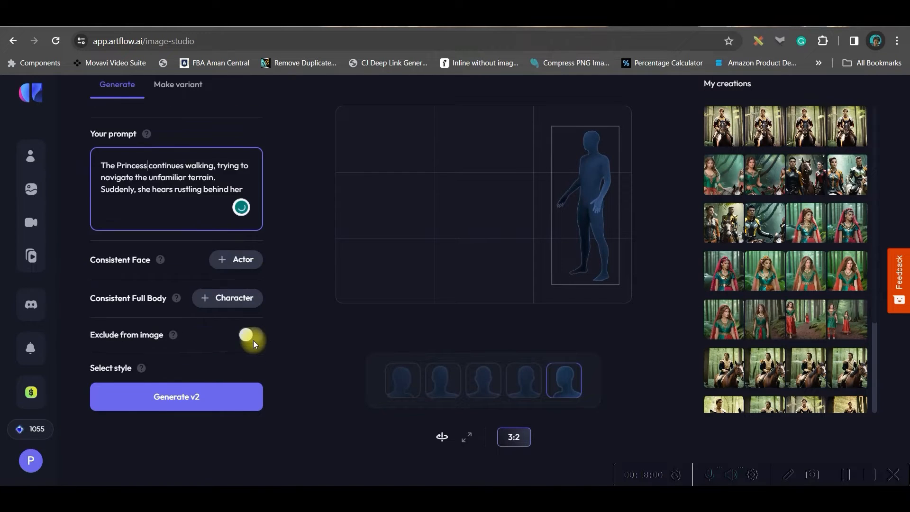
{"action": "left_click", "coordinate": [237, 293]}
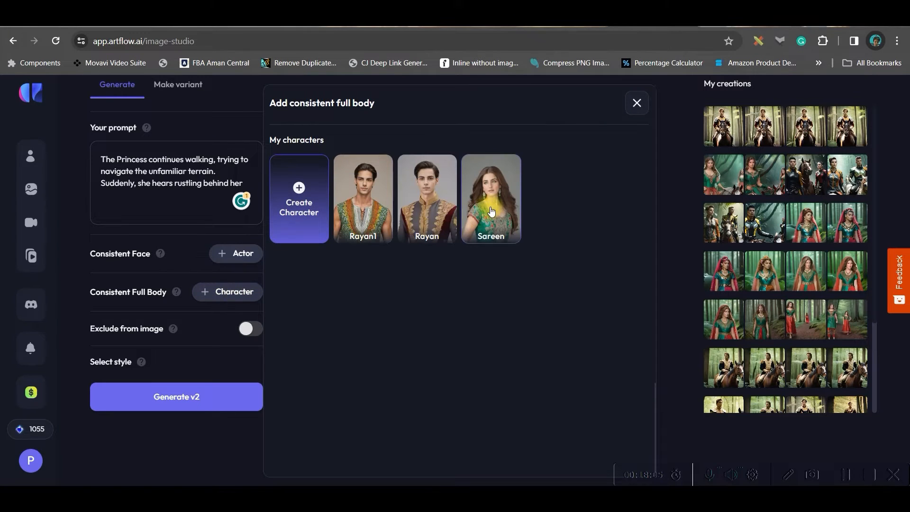
{"action": "left_click", "coordinate": [491, 212]}
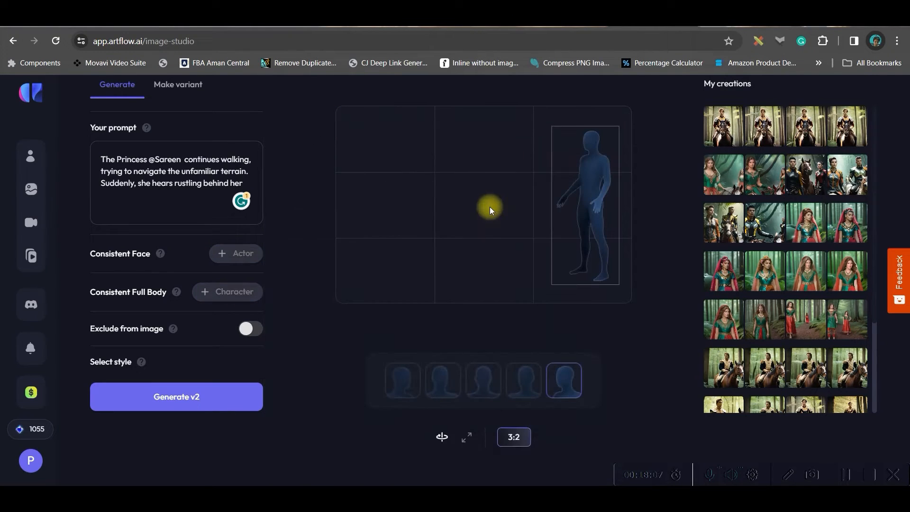
{"action": "left_click_drag", "start_coordinate": [148, 159], "coordinate": [181, 160]}
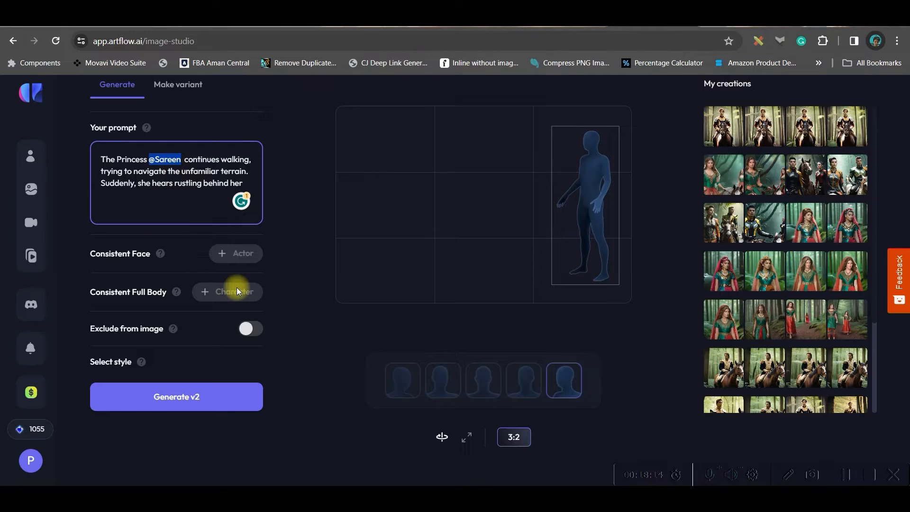
{"action": "left_click_drag", "start_coordinate": [164, 159], "coordinate": [175, 183]}
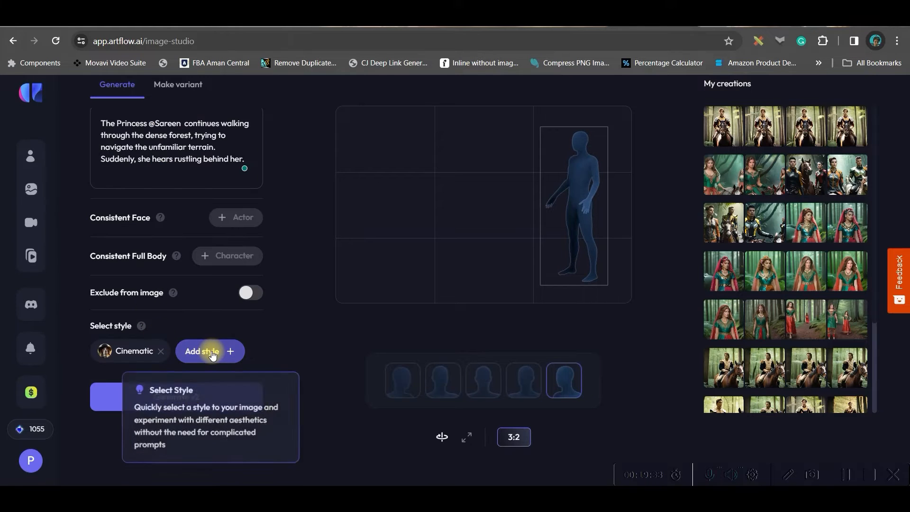
Step: Enable exclusions from the image and enter the negative prompt "No extra Person in the scene."
{"action": "left_click", "coordinate": [246, 292]}
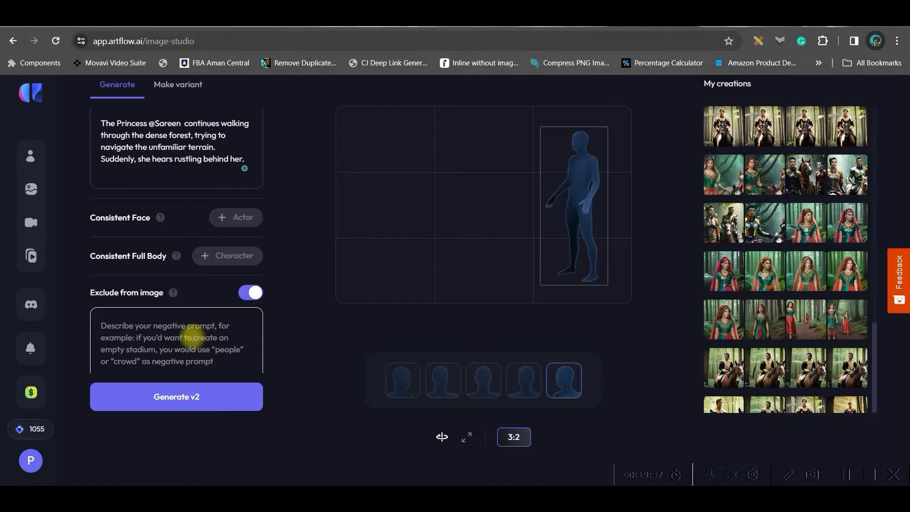
{"action": "left_click", "coordinate": [177, 327]}
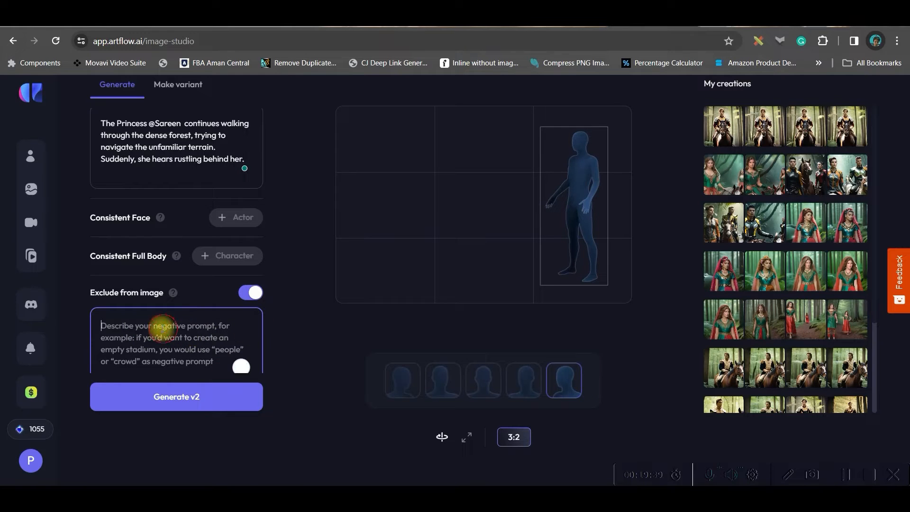
{"action": "type", "text": "No extra Person in the scene."}
{"action": "scroll", "coordinate": [234, 314], "scroll_direction": "down", "scroll_amount": 2}
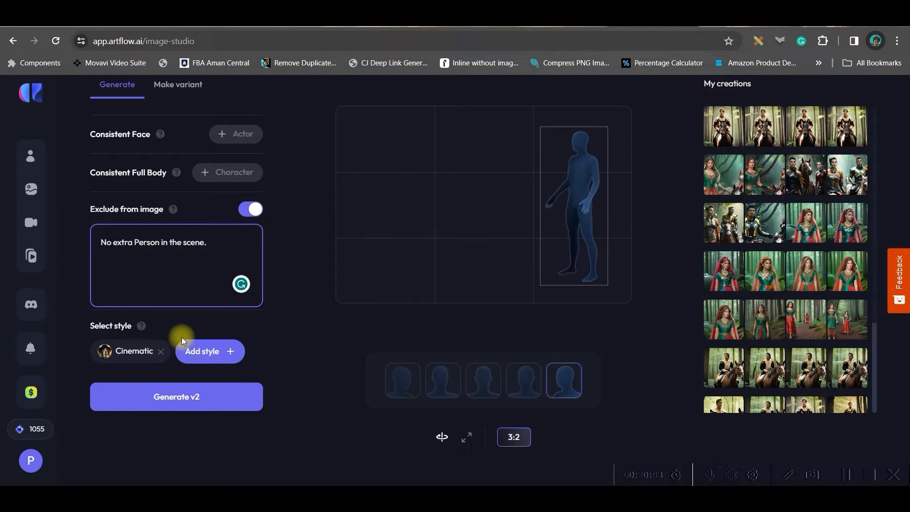
Step: Add the Neonpunk style alongside Cinematic and generate the Princess forest scene
{"action": "left_click", "coordinate": [196, 350]}
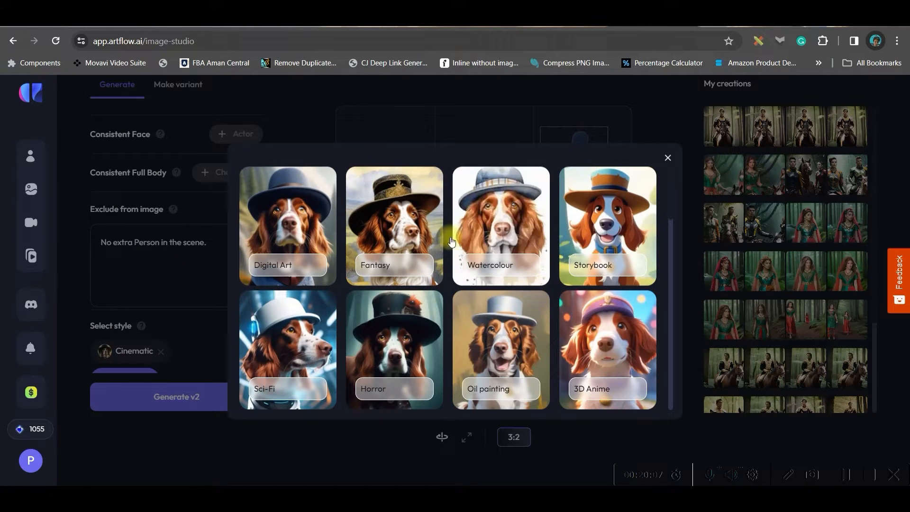
{"action": "scroll", "coordinate": [574, 244], "scroll_direction": "down", "scroll_amount": 10}
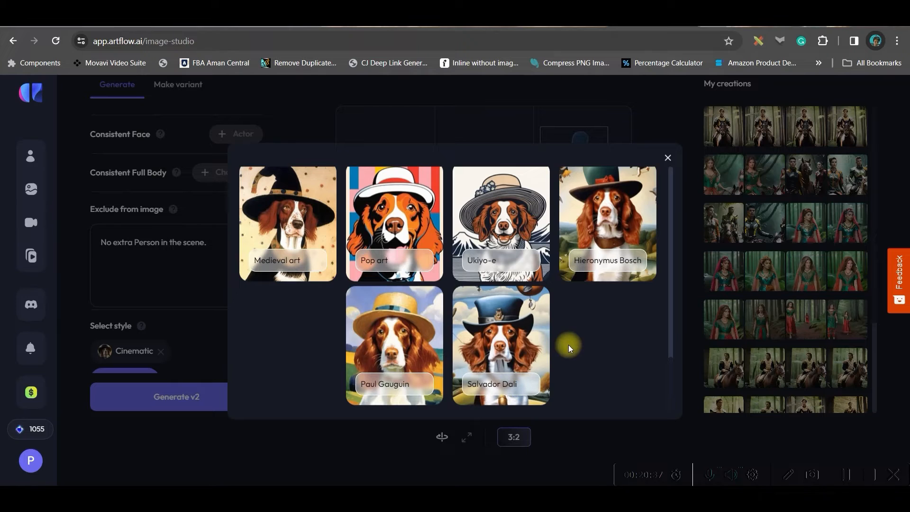
{"action": "scroll", "coordinate": [563, 335], "scroll_direction": "up", "scroll_amount": 5}
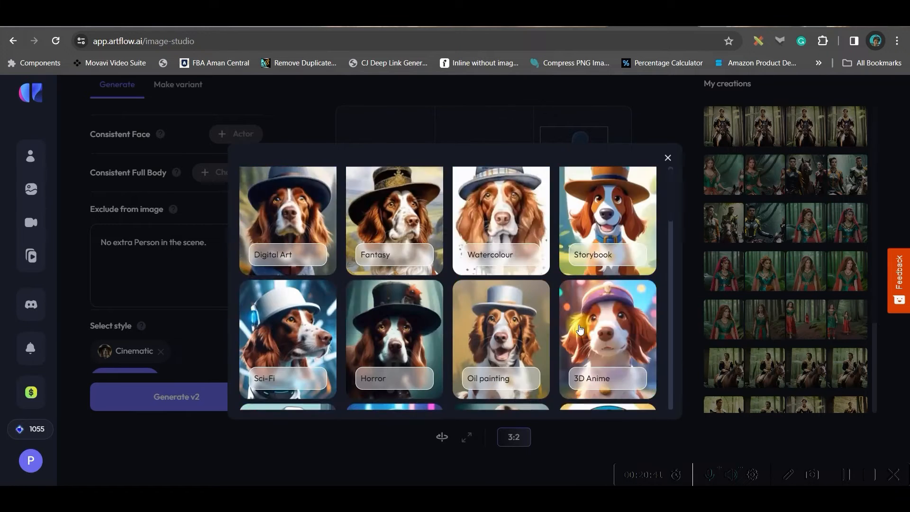
{"action": "left_click", "coordinate": [407, 266]}
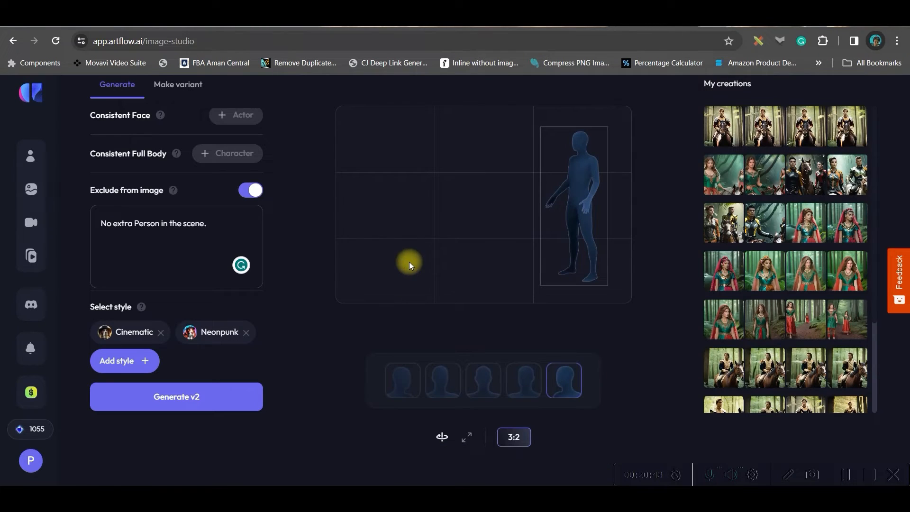
{"action": "left_click", "coordinate": [124, 361]}
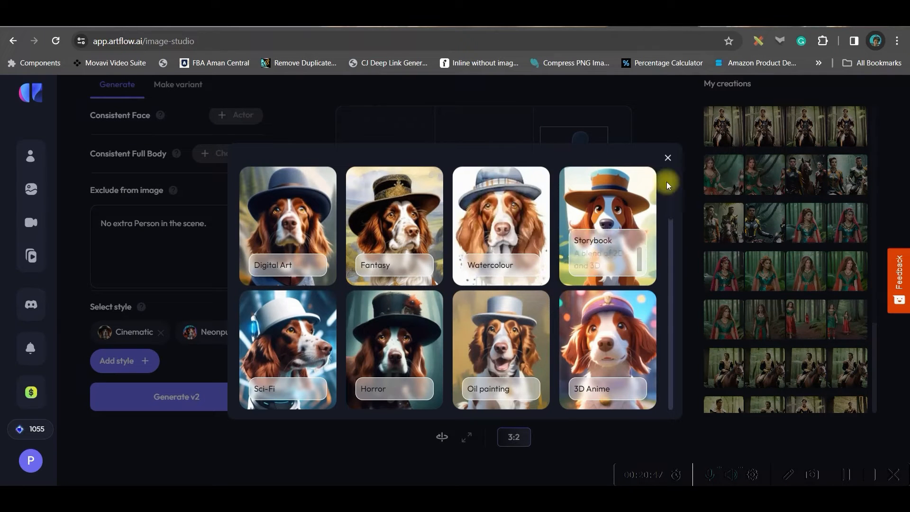
{"action": "left_click", "coordinate": [667, 157]}
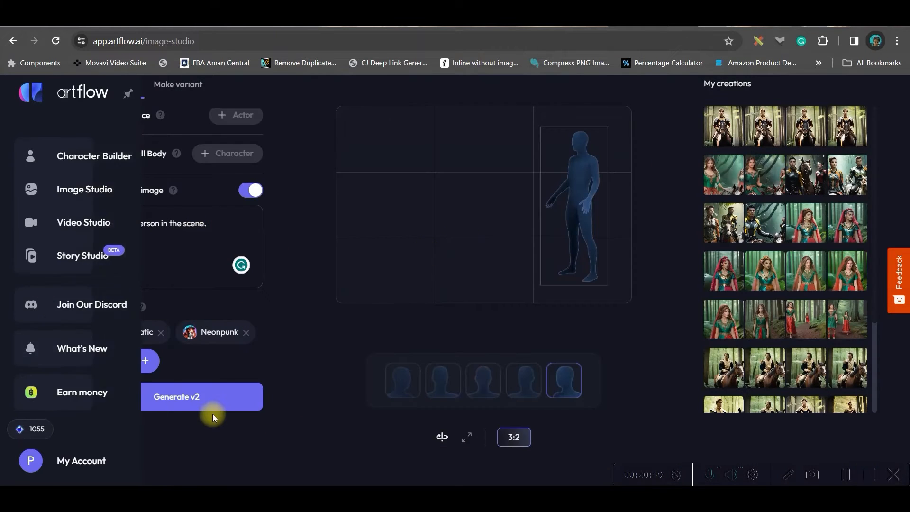
{"action": "left_click", "coordinate": [229, 399]}
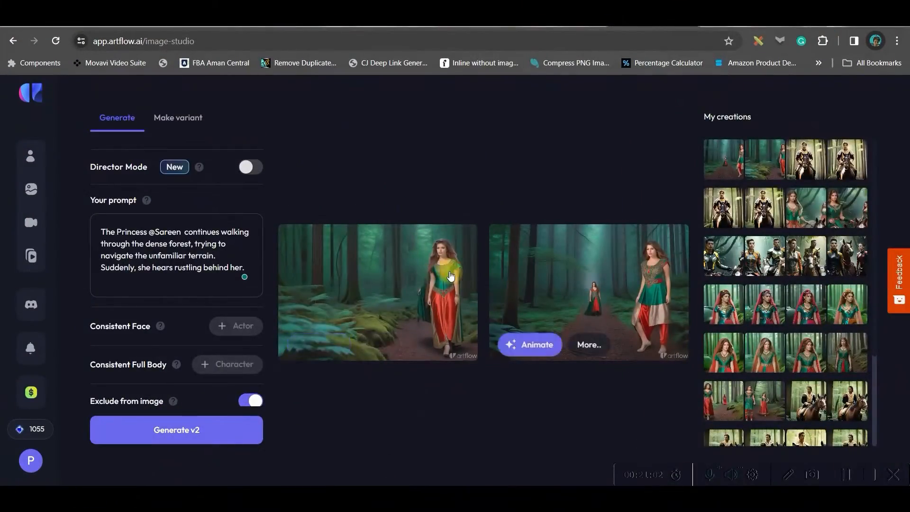
Step: Open the newest image of the Princess facing forward among the forest ferns and download it
{"action": "left_click", "coordinate": [417, 275]}
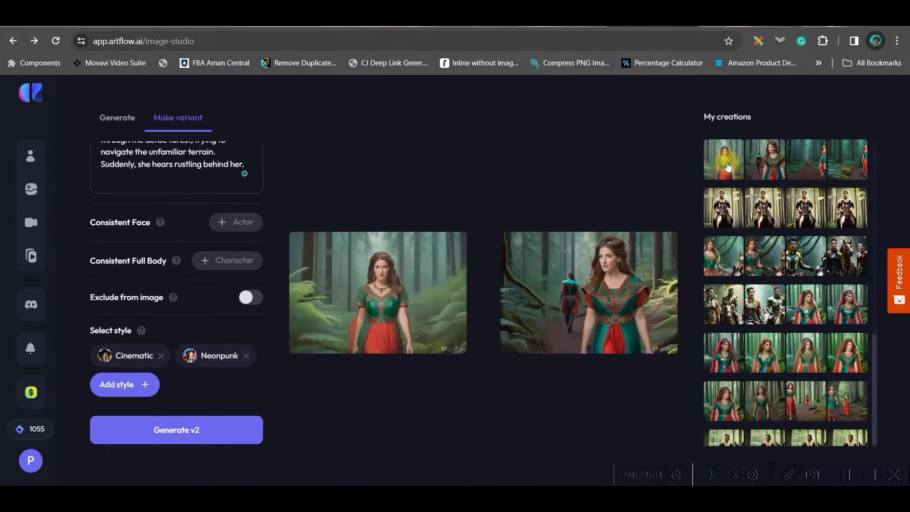
{"action": "left_click", "coordinate": [356, 296]}
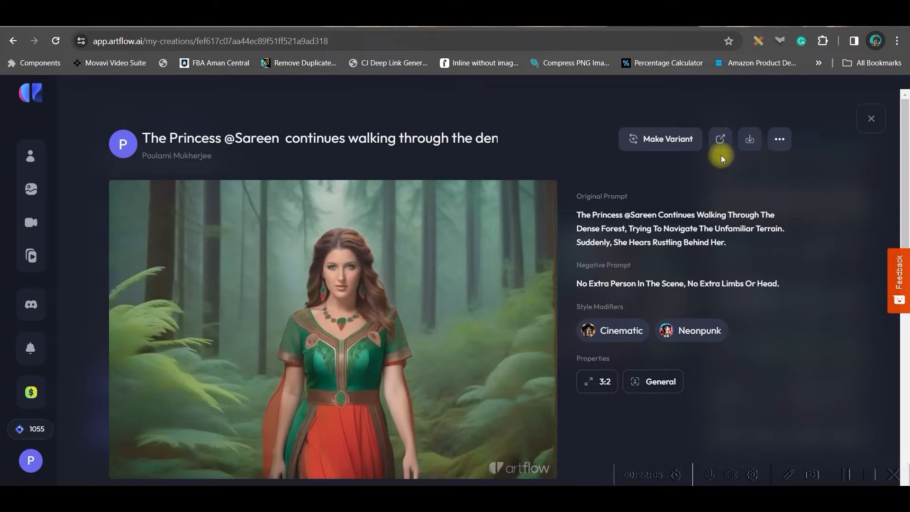
{"action": "left_click", "coordinate": [664, 140]}
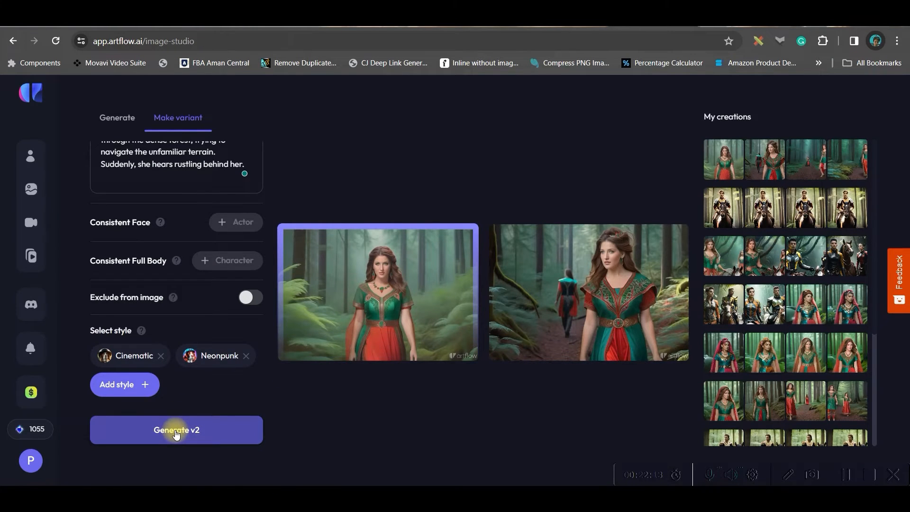
{"action": "left_click", "coordinate": [392, 296]}
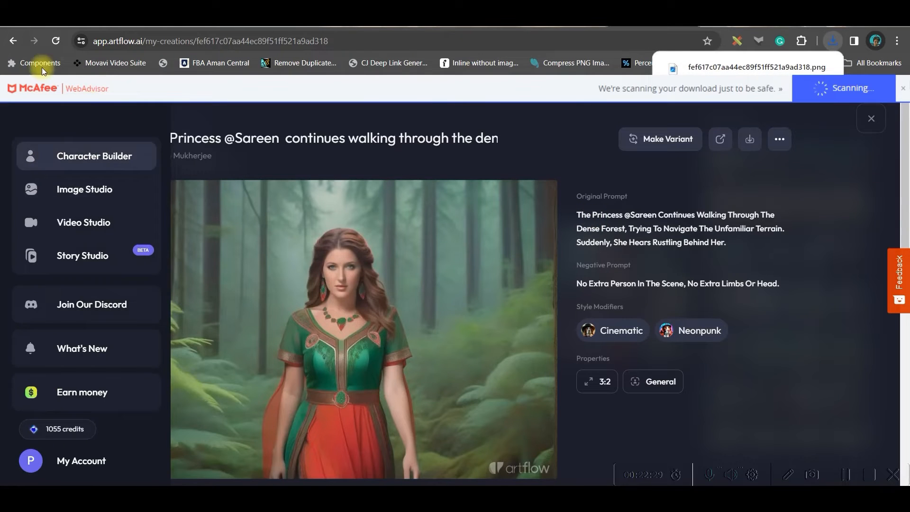
{"action": "left_click", "coordinate": [13, 41]}
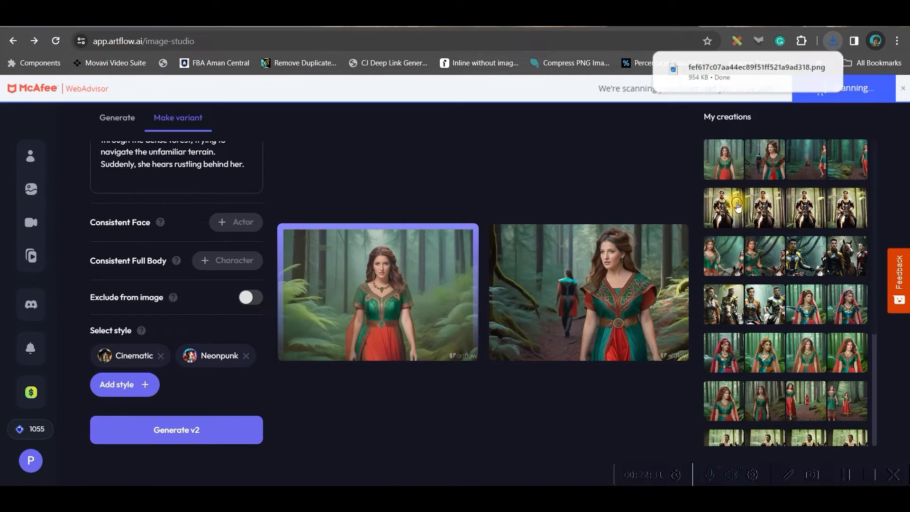
Step: Review the earlier creations of the King on horseback and the mage Aiden, including the prompt details of the spell-casting portrait
{"action": "left_click", "coordinate": [473, 247]}
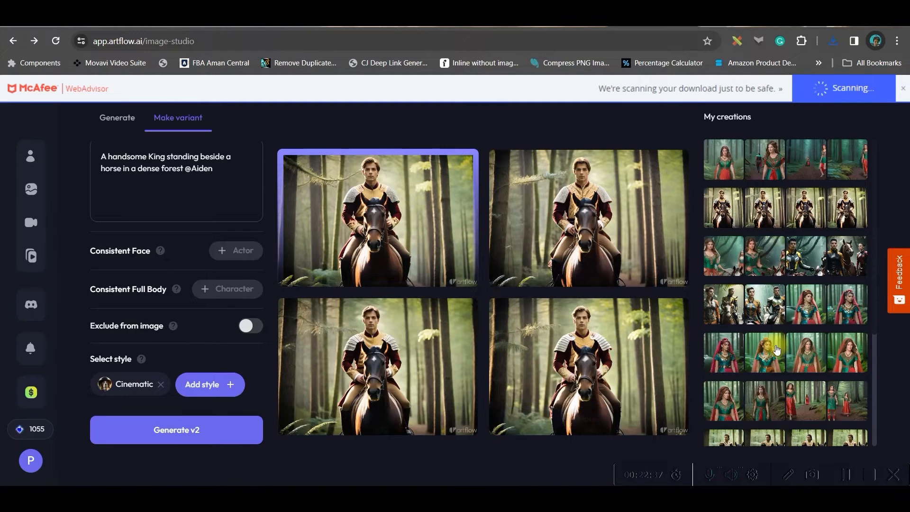
{"action": "scroll", "coordinate": [820, 349], "scroll_direction": "down", "scroll_amount": 4}
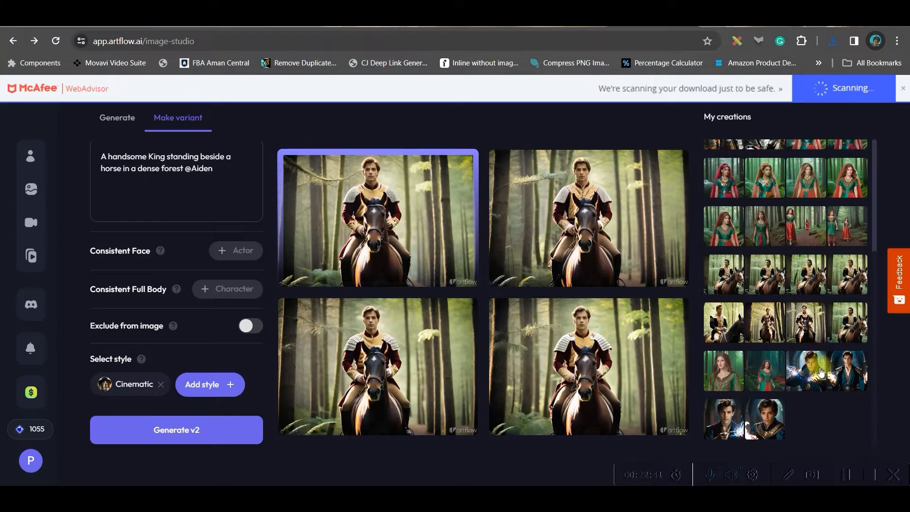
{"action": "left_click", "coordinate": [774, 416]}
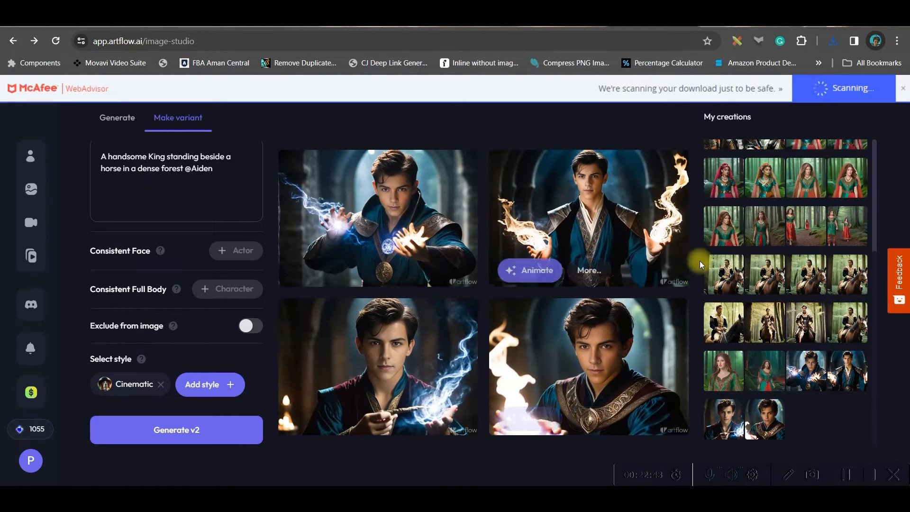
{"action": "left_click", "coordinate": [644, 379]}
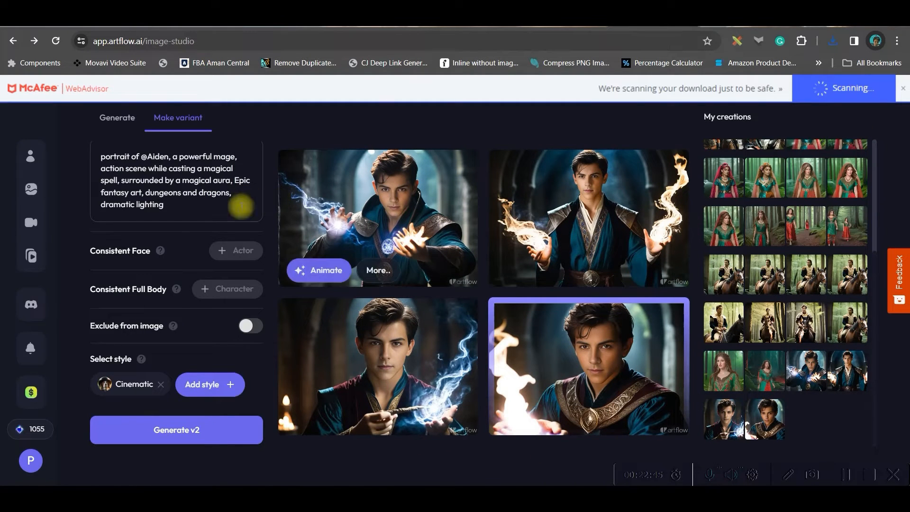
{"action": "scroll", "coordinate": [206, 242], "scroll_direction": "up", "scroll_amount": 2}
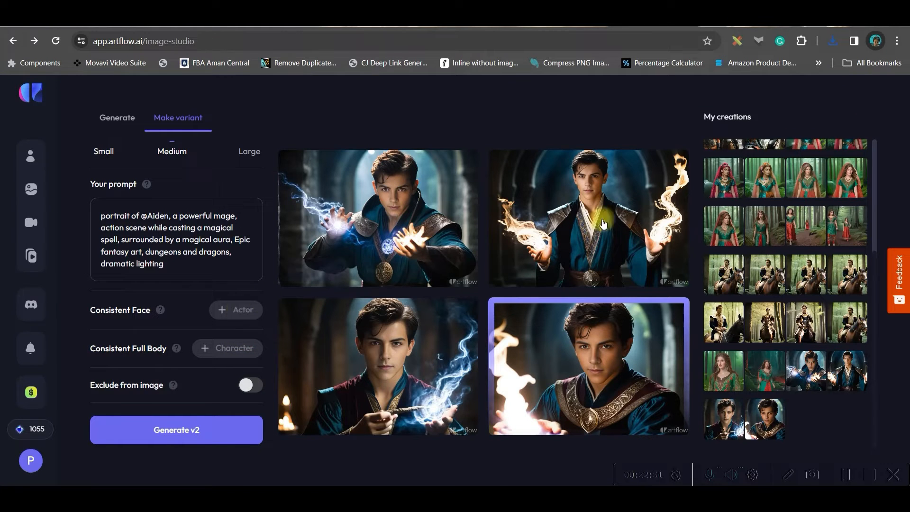
{"action": "scroll", "coordinate": [766, 234], "scroll_direction": "up", "scroll_amount": 4}
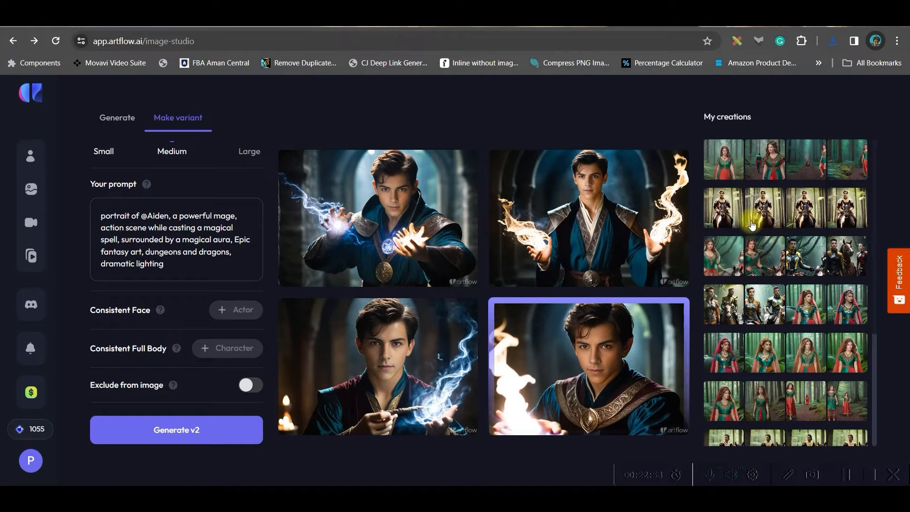
{"action": "left_click", "coordinate": [433, 204]}
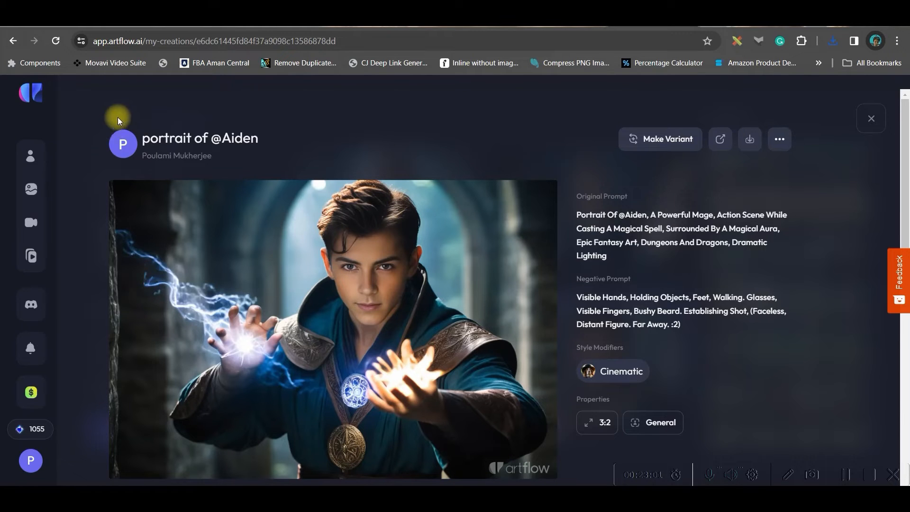
{"action": "left_click", "coordinate": [13, 41]}
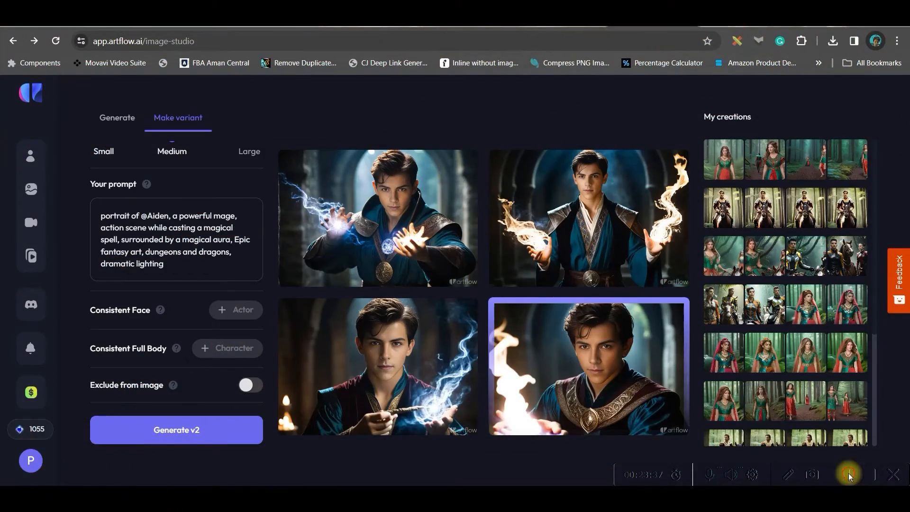
Step: Create a new video project in Video Studio
{"action": "mouse_move", "coordinate": [10, 427]}
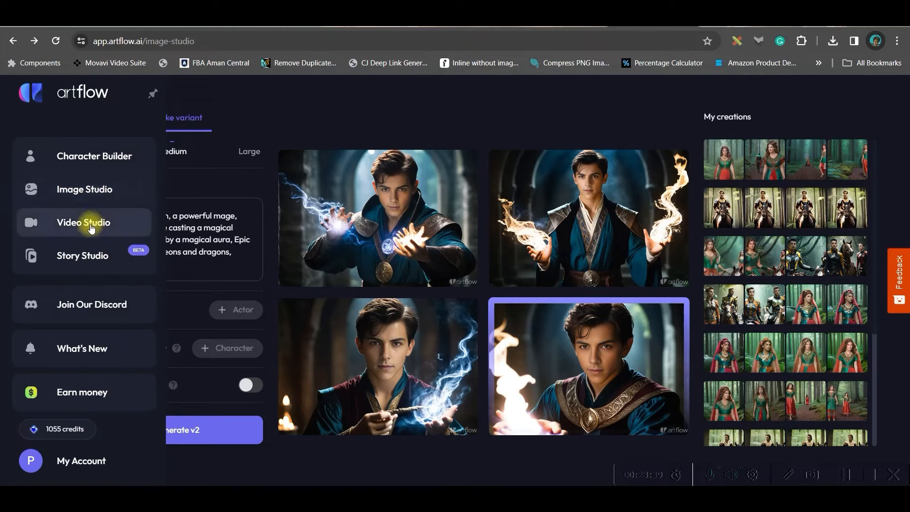
{"action": "left_click", "coordinate": [88, 229]}
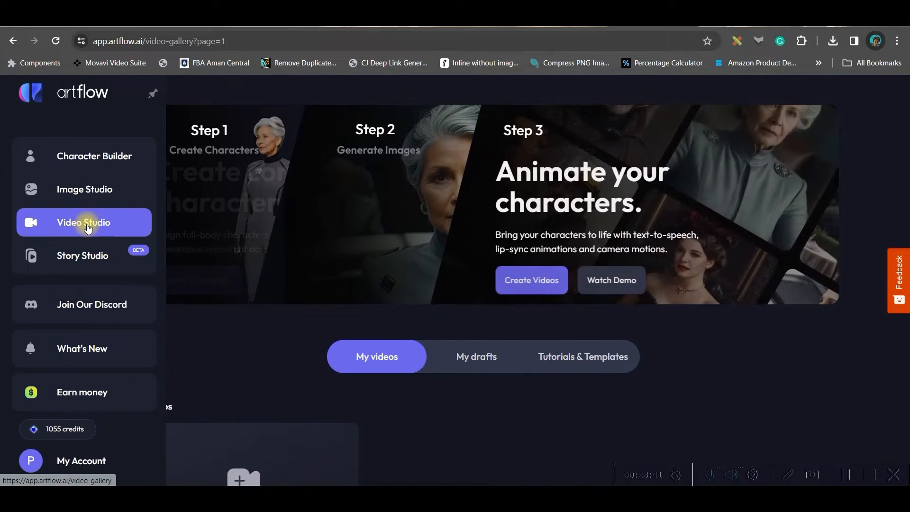
{"action": "scroll", "coordinate": [240, 337], "scroll_direction": "down", "scroll_amount": 3}
{"action": "left_click", "coordinate": [240, 337]}
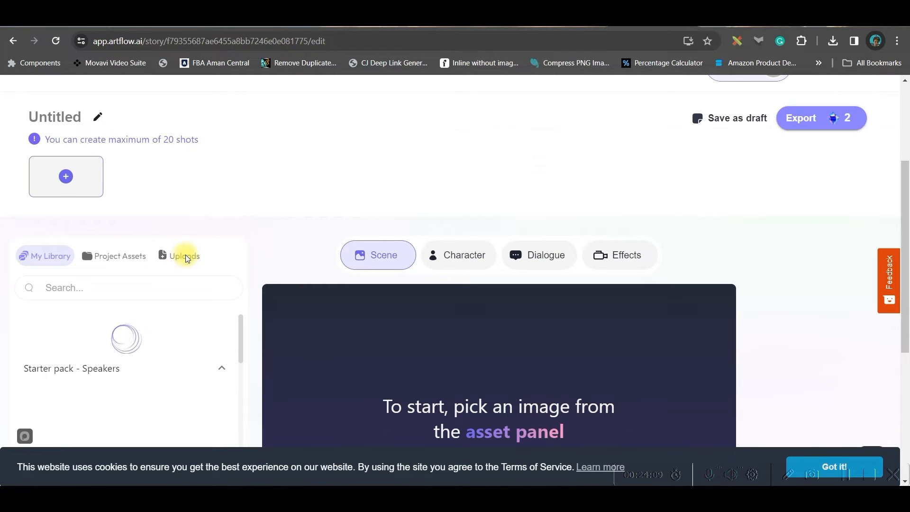
Step: Use the newest front-facing Princess forest image from My Creations as the scene of the first shot
{"action": "scroll", "coordinate": [186, 255], "scroll_direction": "down", "scroll_amount": 2}
{"action": "left_click", "coordinate": [186, 254]}
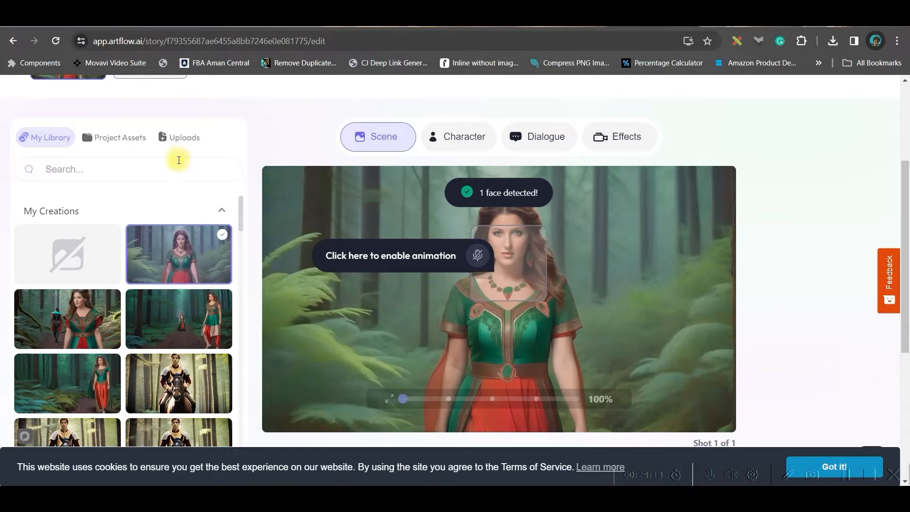
{"action": "scroll", "coordinate": [153, 246], "scroll_direction": "down", "scroll_amount": 2}
{"action": "scroll", "coordinate": [156, 276], "scroll_direction": "down", "scroll_amount": 1}
{"action": "scroll", "coordinate": [156, 276], "scroll_direction": "down", "scroll_amount": 8}
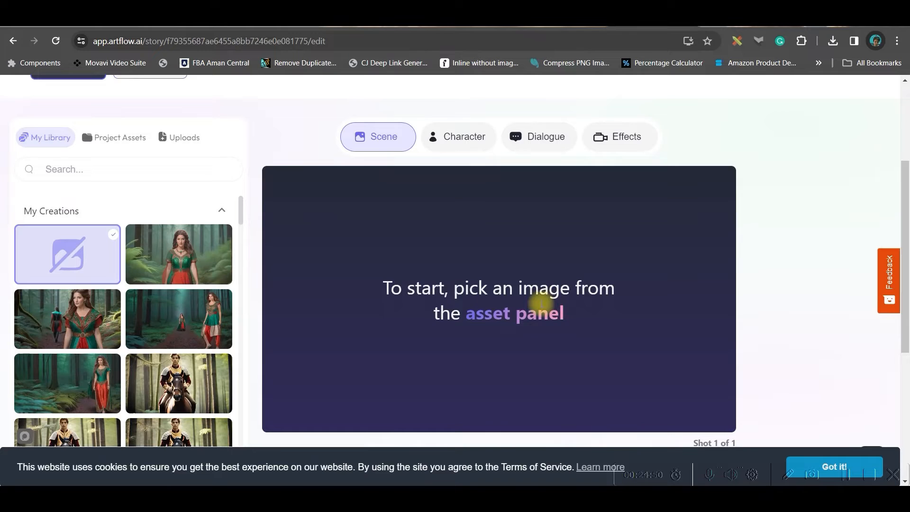
{"action": "left_click", "coordinate": [189, 248]}
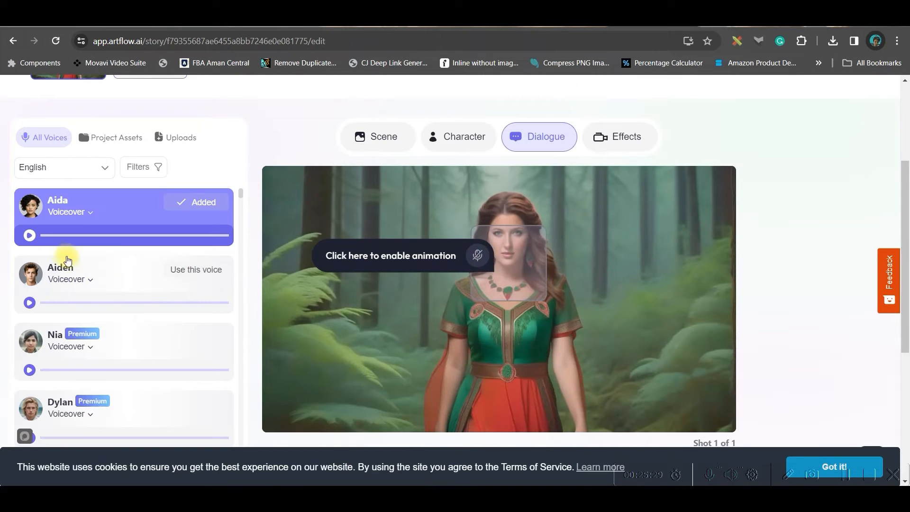
Step: Enter the first shot's dialogue: "The Princess Sareen continues walking, trying to navigate the unfamiliar terrain. Suddenly, she hears rustling behind her."
{"action": "scroll", "coordinate": [355, 365], "scroll_direction": "down", "scroll_amount": 4}
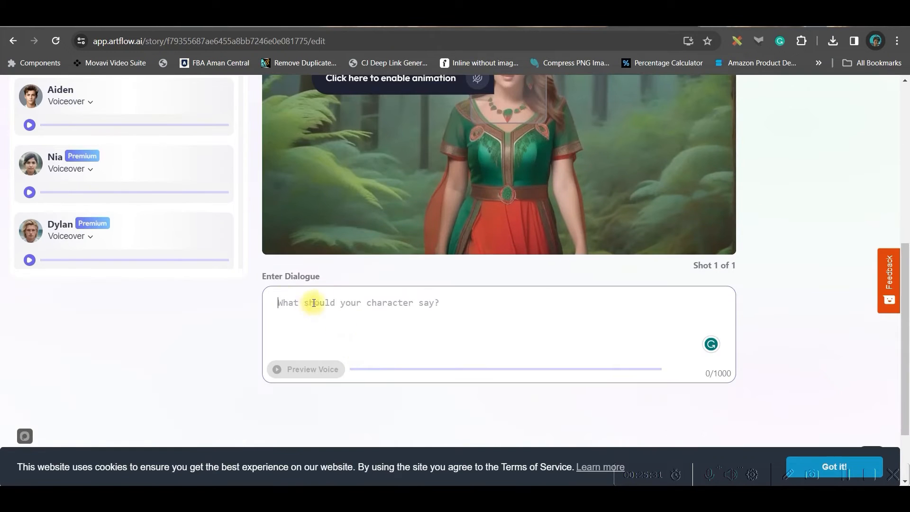
{"action": "scroll", "coordinate": [290, 303], "scroll_direction": "up", "scroll_amount": 2}
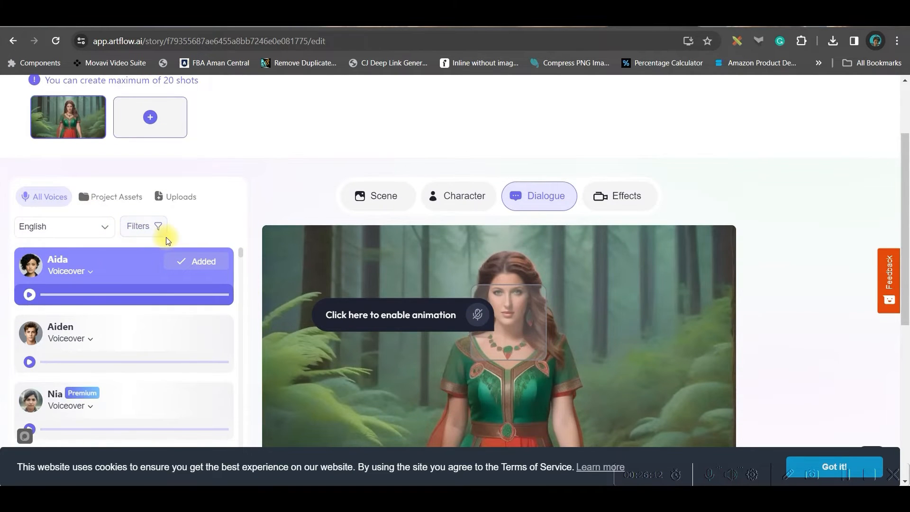
{"action": "scroll", "coordinate": [145, 230], "scroll_direction": "down", "scroll_amount": 3}
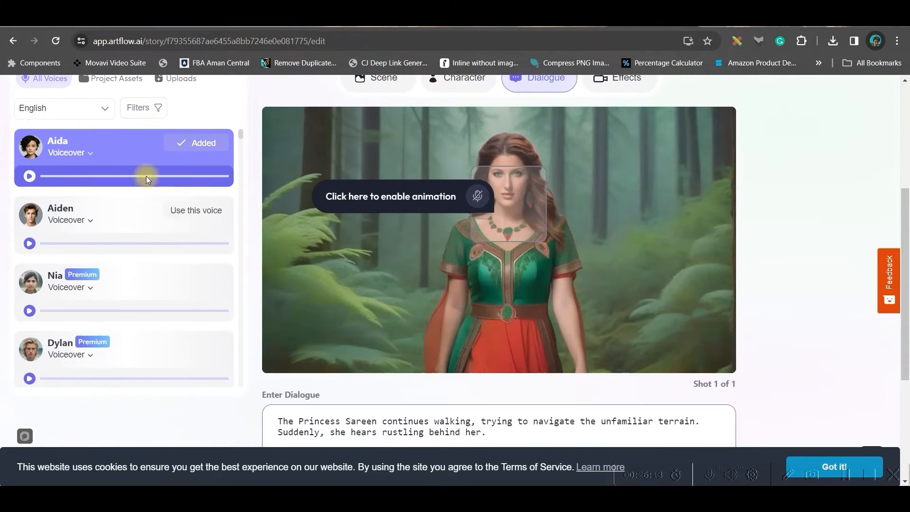
Step: Filter the voice list to Premium tier, Male gender and Senior age
{"action": "left_click", "coordinate": [150, 122]}
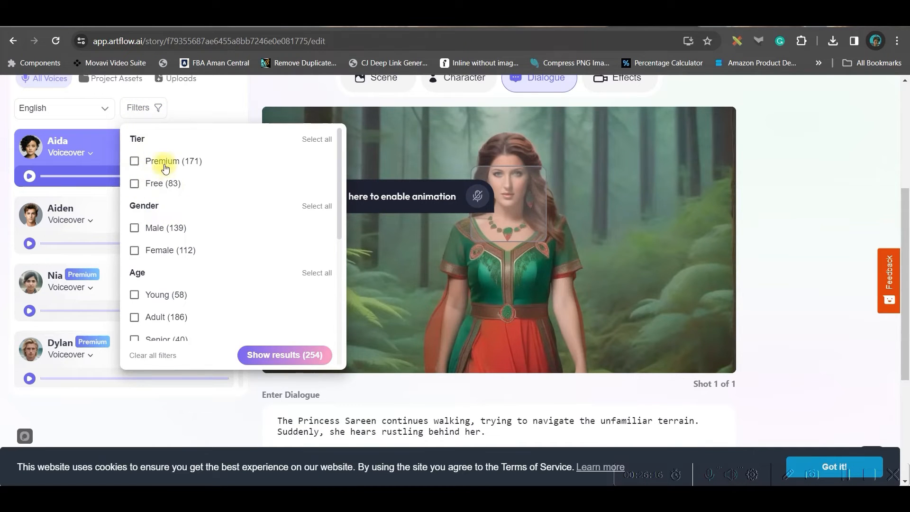
{"action": "left_click", "coordinate": [134, 161]}
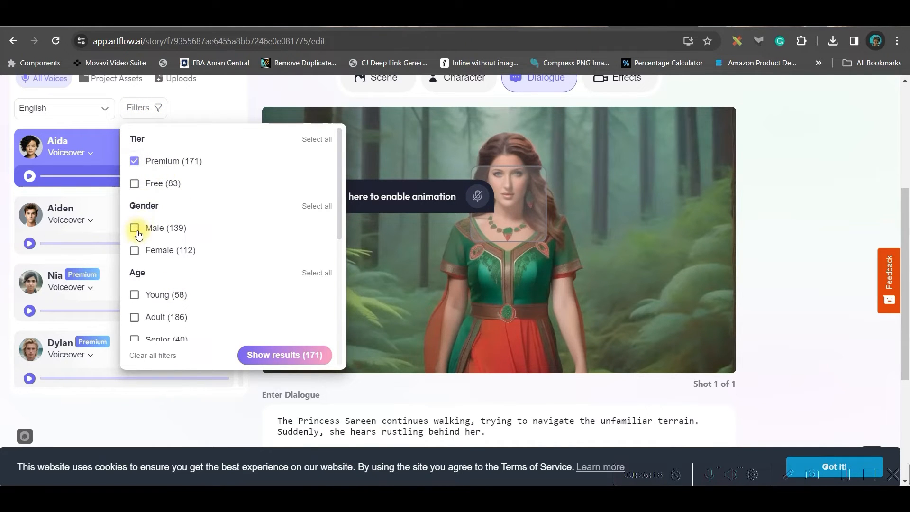
{"action": "left_click", "coordinate": [136, 229]}
{"action": "scroll", "coordinate": [150, 302], "scroll_direction": "down", "scroll_amount": 1}
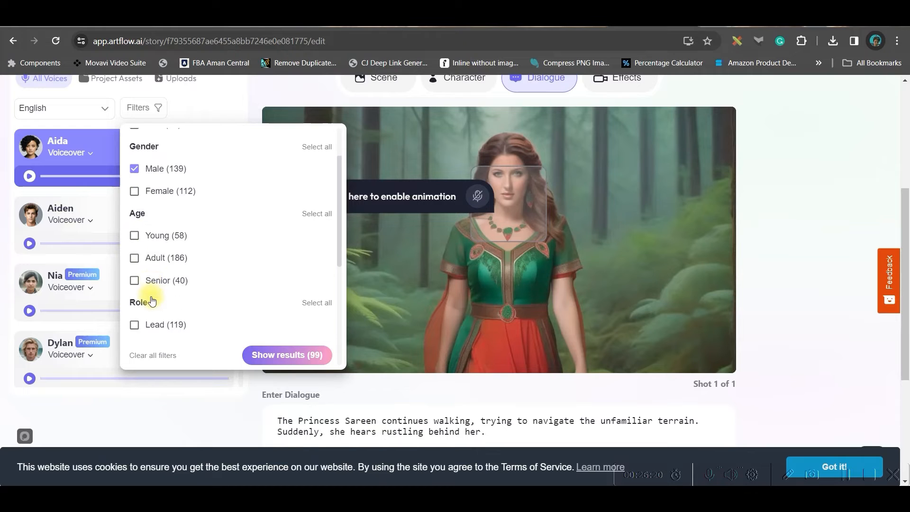
{"action": "left_click", "coordinate": [135, 281]}
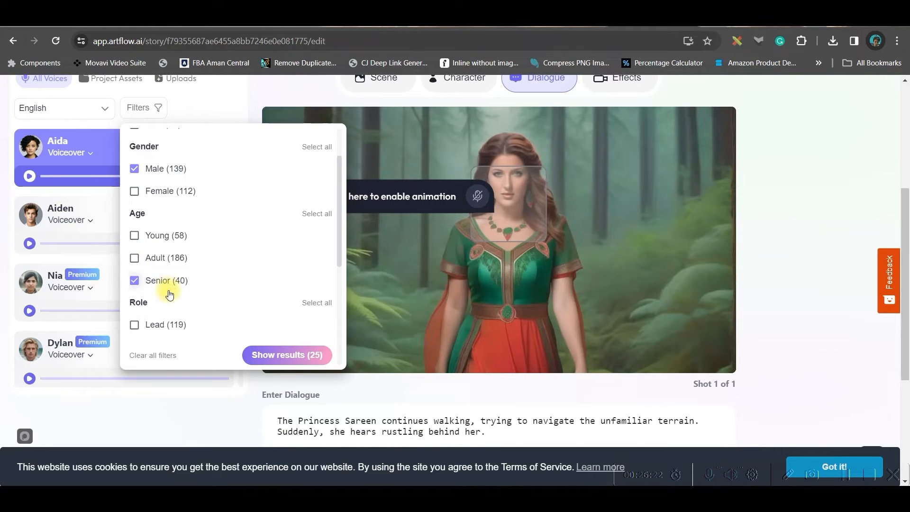
{"action": "left_click", "coordinate": [282, 353]}
Step: Assign the premium voice Horace to the first shot and preview its dialogue
{"action": "scroll", "coordinate": [81, 256], "scroll_direction": "up", "scroll_amount": 3}
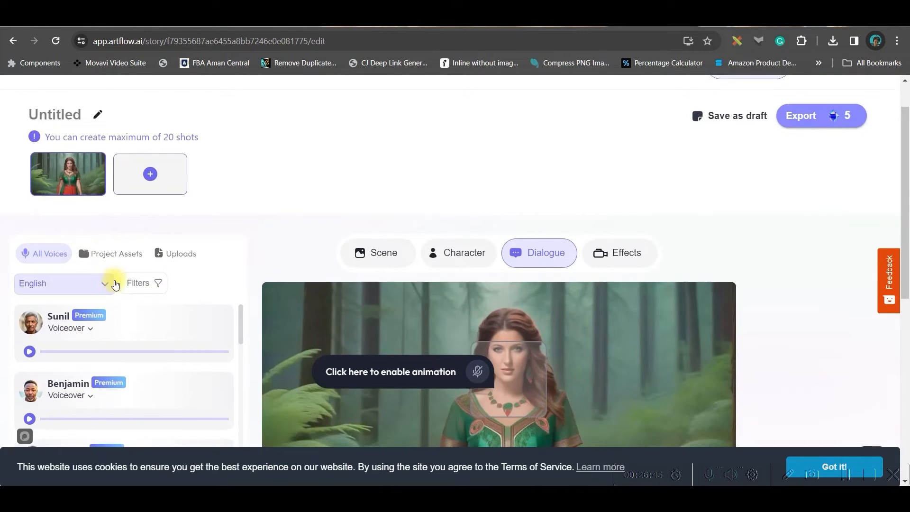
{"action": "scroll", "coordinate": [41, 239], "scroll_direction": "down", "scroll_amount": 2}
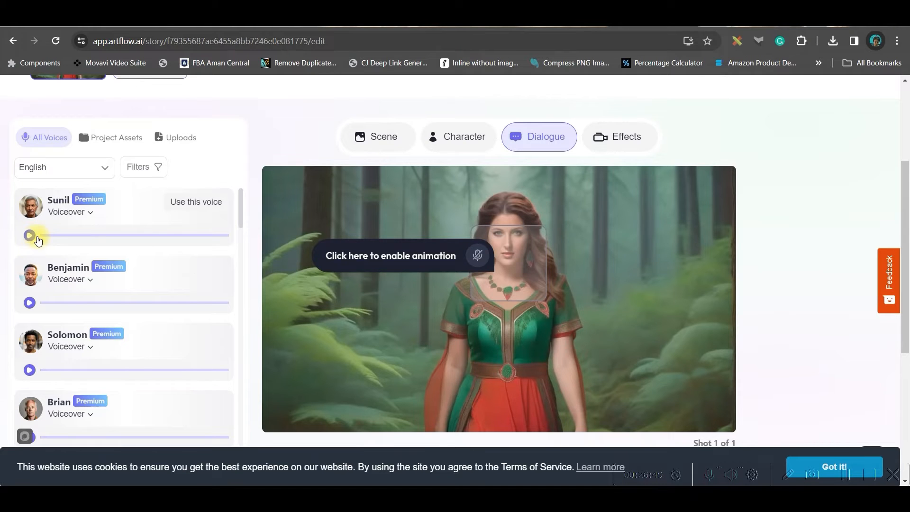
{"action": "scroll", "coordinate": [180, 402], "scroll_direction": "down", "scroll_amount": 5}
{"action": "left_click", "coordinate": [195, 209]}
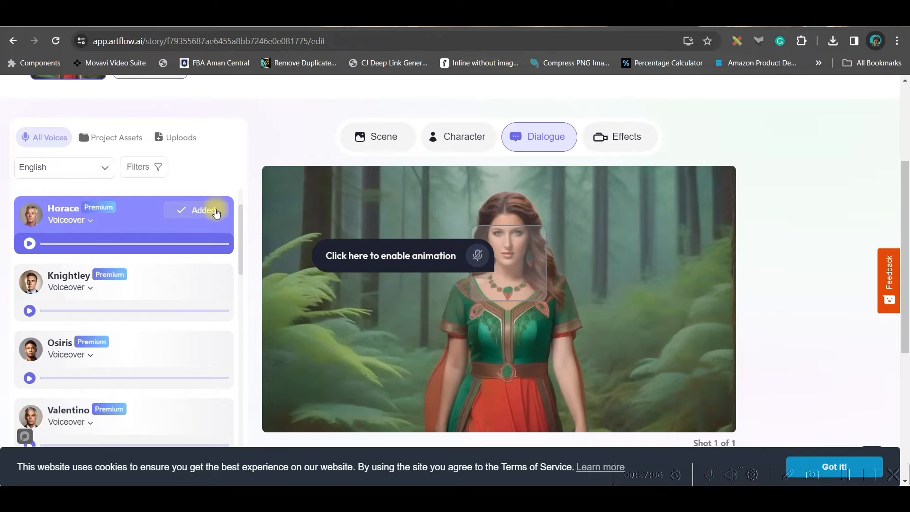
{"action": "scroll", "coordinate": [265, 303], "scroll_direction": "down", "scroll_amount": 3}
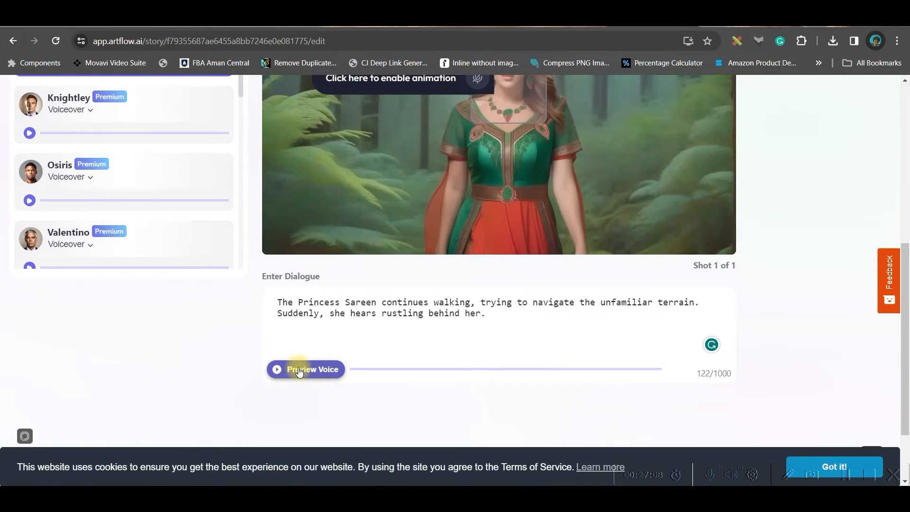
{"action": "scroll", "coordinate": [299, 372], "scroll_direction": "up", "scroll_amount": 4}
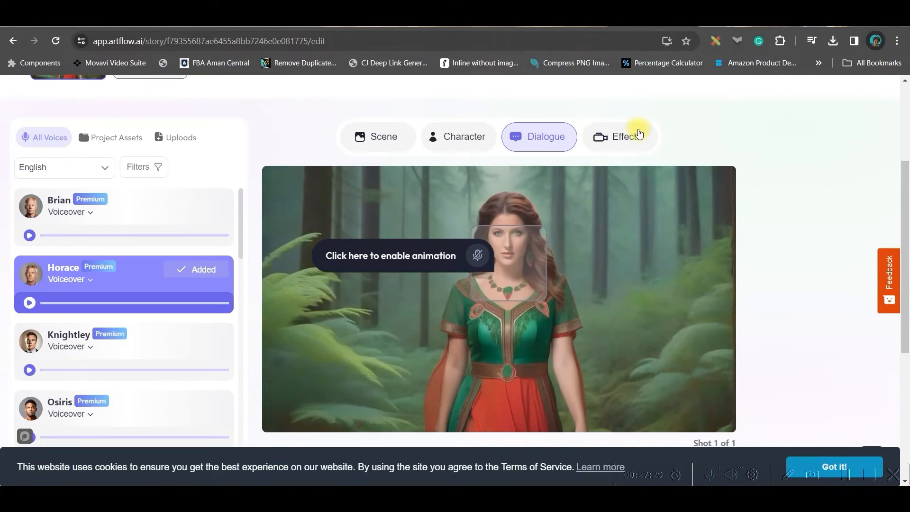
Step: Apply the Left - Right camera movement to the first shot at 120% scale and check the export cost estimate
{"action": "left_click", "coordinate": [618, 141]}
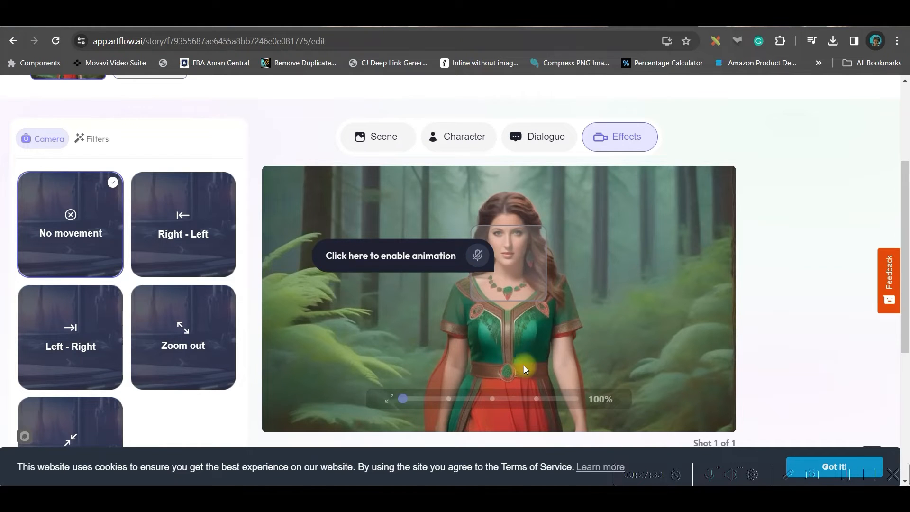
{"action": "left_click", "coordinate": [188, 334]}
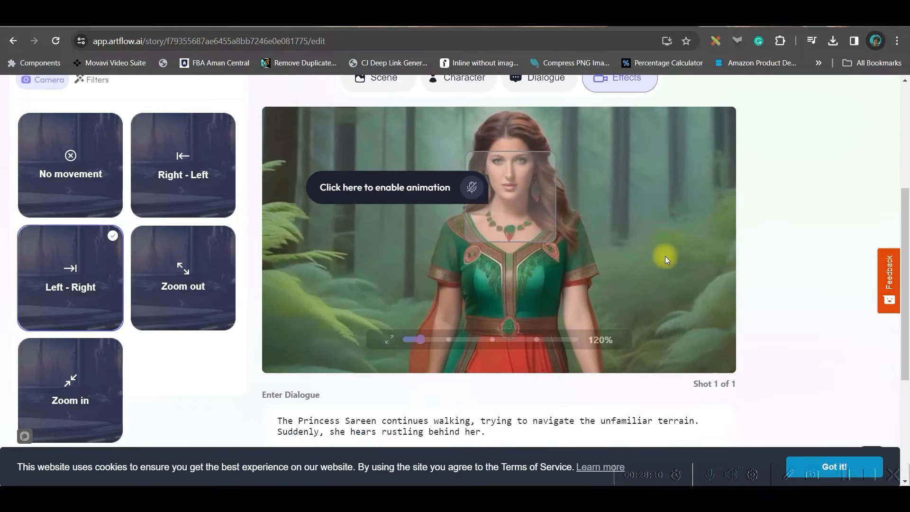
{"action": "scroll", "coordinate": [666, 260], "scroll_direction": "up", "scroll_amount": 5}
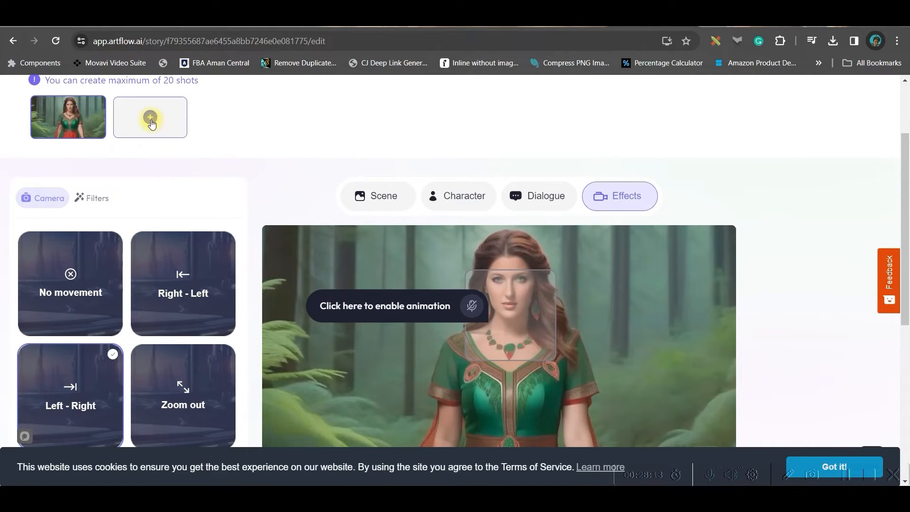
{"action": "scroll", "coordinate": [673, 192], "scroll_direction": "up", "scroll_amount": 2}
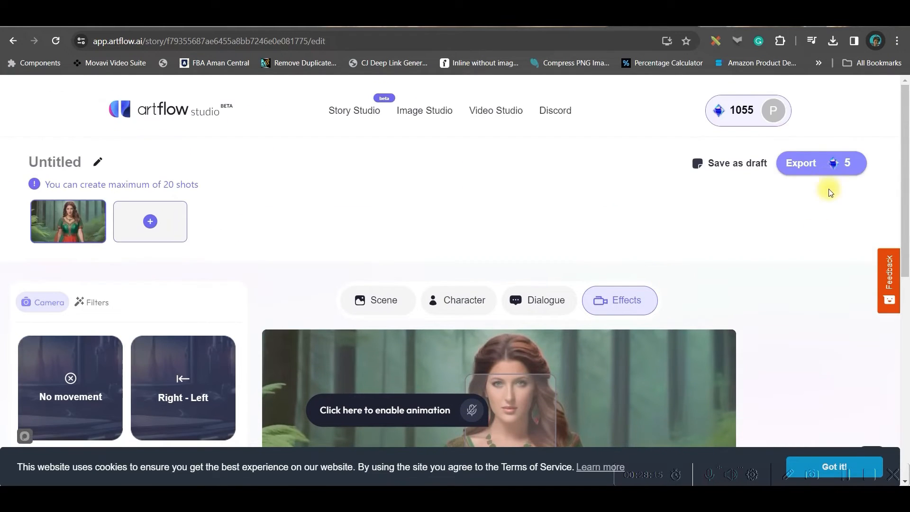
{"action": "mouse_move", "coordinate": [801, 163]}
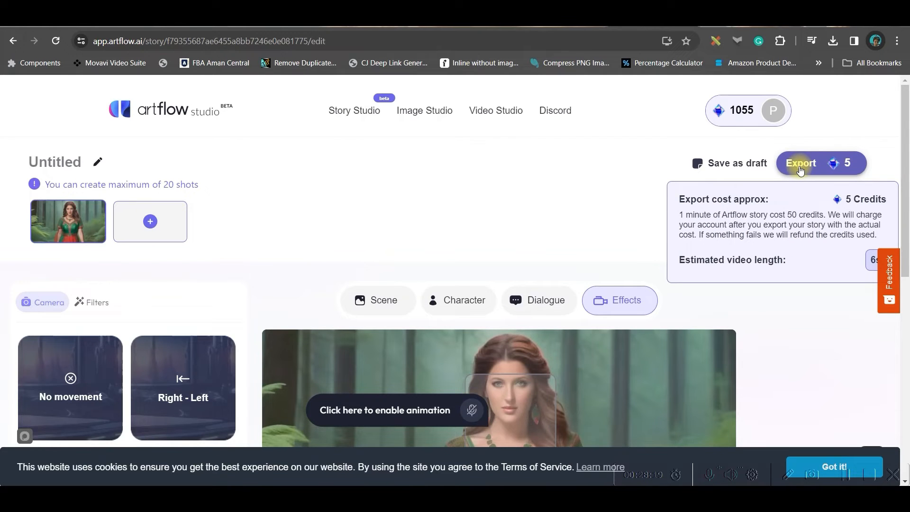
Step: Add a second shot using the close-up Princess portrait in the green embroidered dress as its scene
{"action": "left_click", "coordinate": [150, 220]}
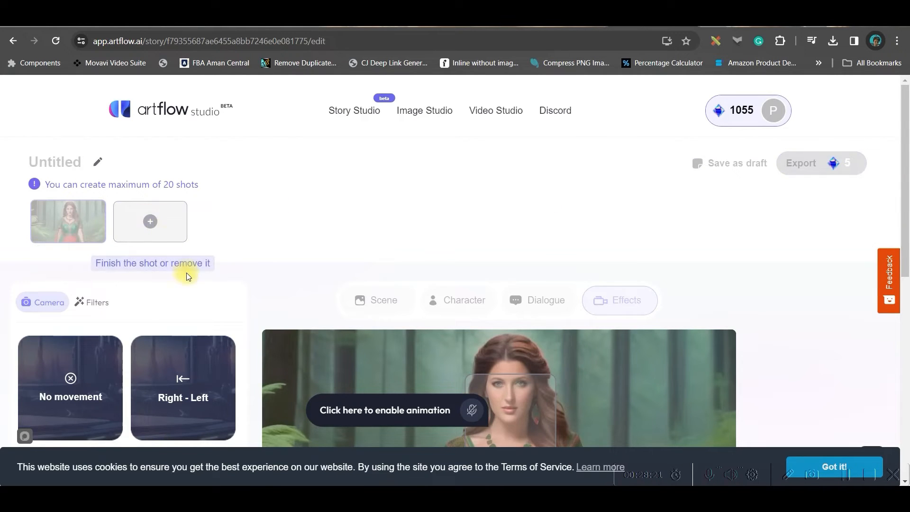
{"action": "left_click", "coordinate": [150, 221]}
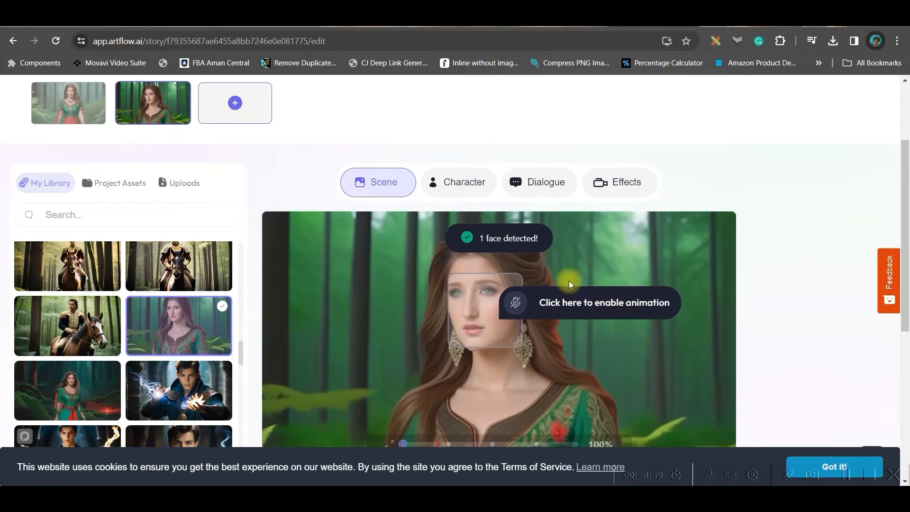
{"action": "scroll", "coordinate": [244, 243], "scroll_direction": "up", "scroll_amount": 3}
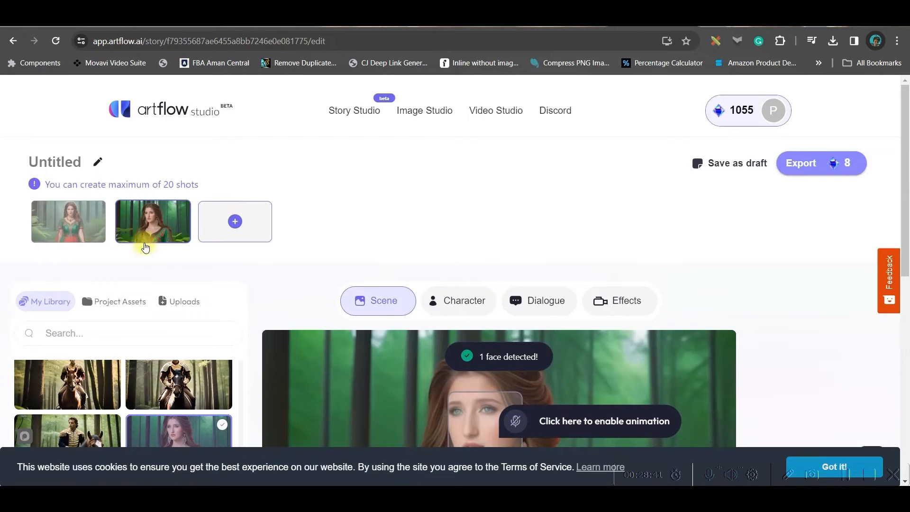
{"action": "scroll", "coordinate": [471, 320], "scroll_direction": "down", "scroll_amount": 3}
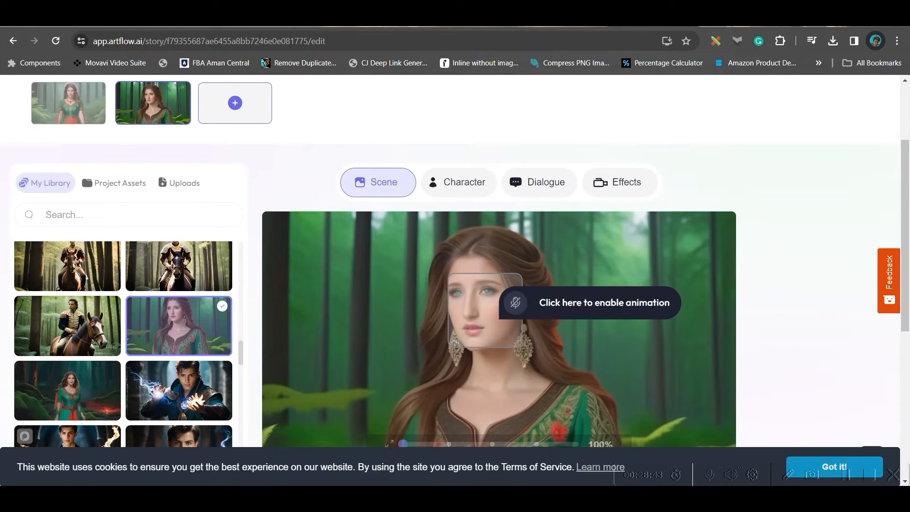
Step: Switch to the ChatGPT story and copy the Princess's first spoken line from Scene 1
{"action": "left_click", "coordinate": [548, 27]}
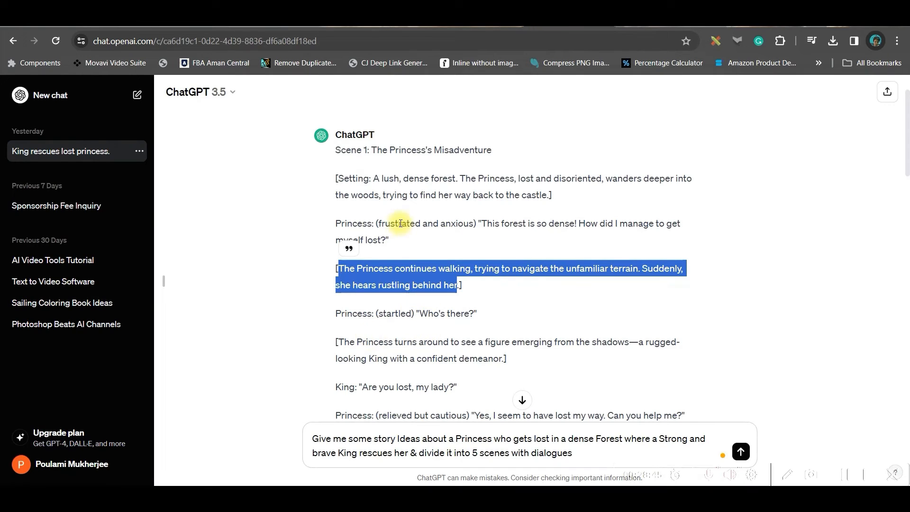
{"action": "left_click_drag", "start_coordinate": [481, 223], "coordinate": [388, 236]}
{"action": "key", "text": "ctrl+c"}
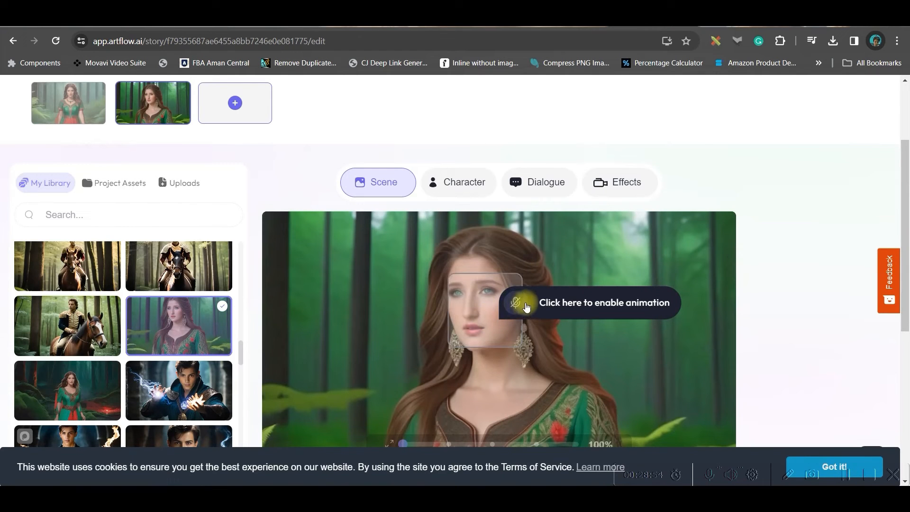
Step: Back in Artflow, enable the Princess's face animation and enter the dialogue "This forest is so dense! How did I manage to get myself lost?"
{"action": "left_click", "coordinate": [518, 305]}
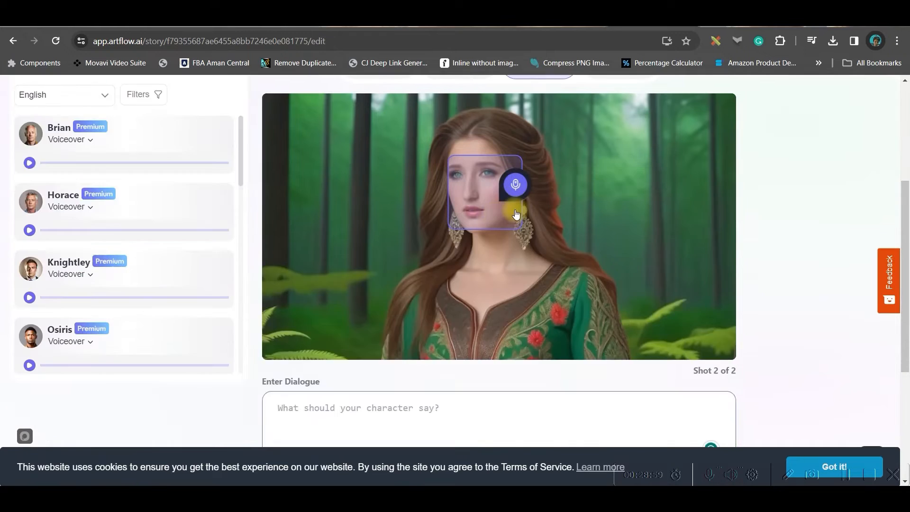
{"action": "scroll", "coordinate": [379, 338], "scroll_direction": "down", "scroll_amount": 2}
{"action": "left_click", "coordinate": [325, 346]}
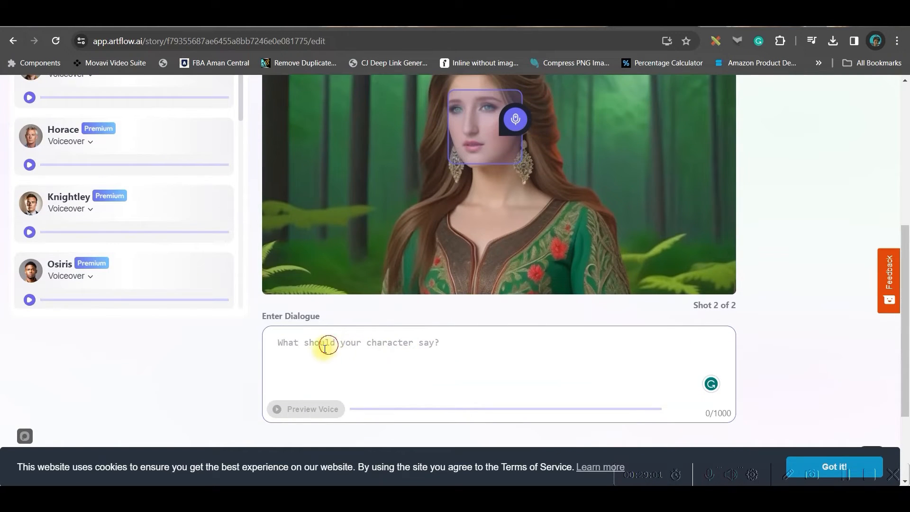
{"action": "key", "text": "ctrl+v"}
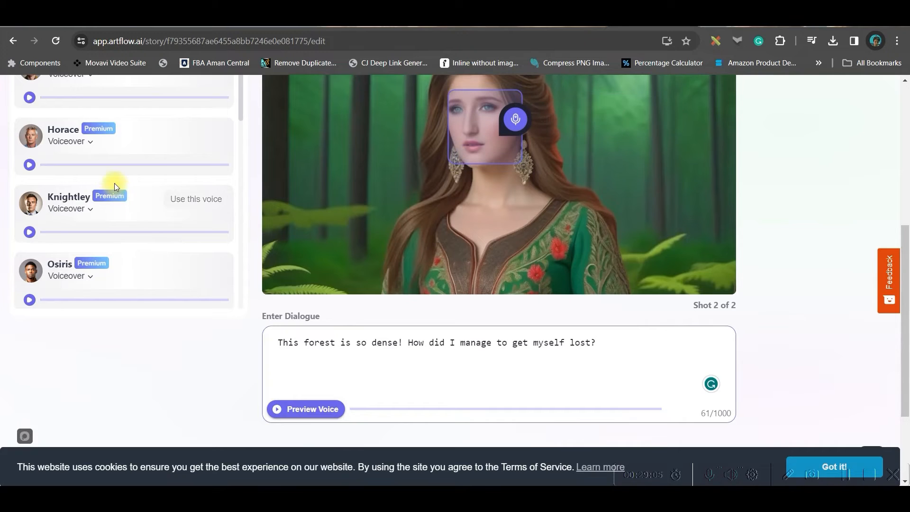
Step: Adjust the voice filters and assign the premium voice Lydia to the second shot
{"action": "scroll", "coordinate": [116, 183], "scroll_direction": "up", "scroll_amount": 3}
{"action": "left_click", "coordinate": [142, 207]}
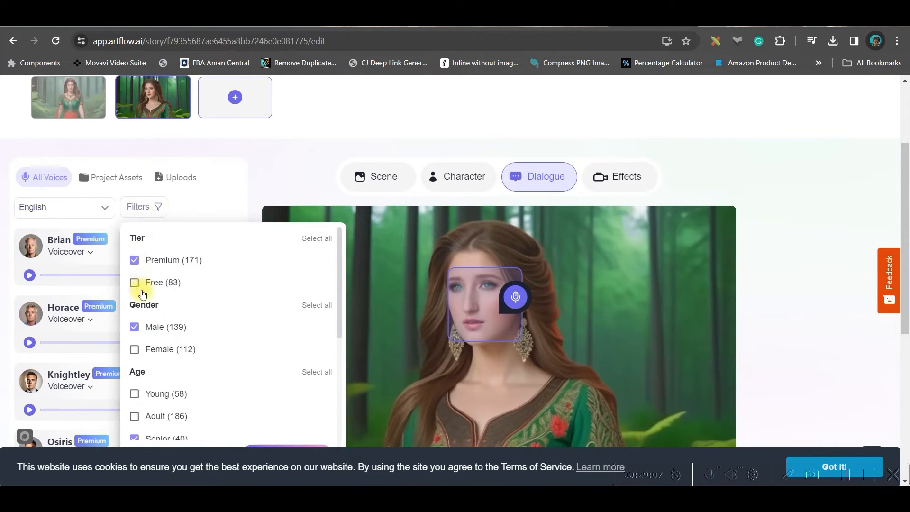
{"action": "scroll", "coordinate": [136, 349], "scroll_direction": "down", "scroll_amount": 8}
{"action": "scroll", "coordinate": [625, 286], "scroll_direction": "up", "scroll_amount": 6}
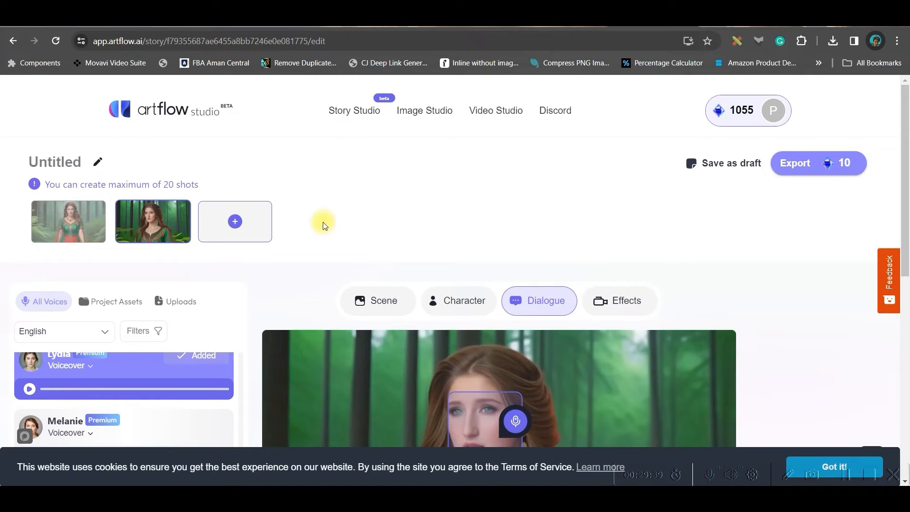
Step: Add a third shot using the library image of the King in a dark gold-trimmed uniform on horseback
{"action": "left_click", "coordinate": [233, 222]}
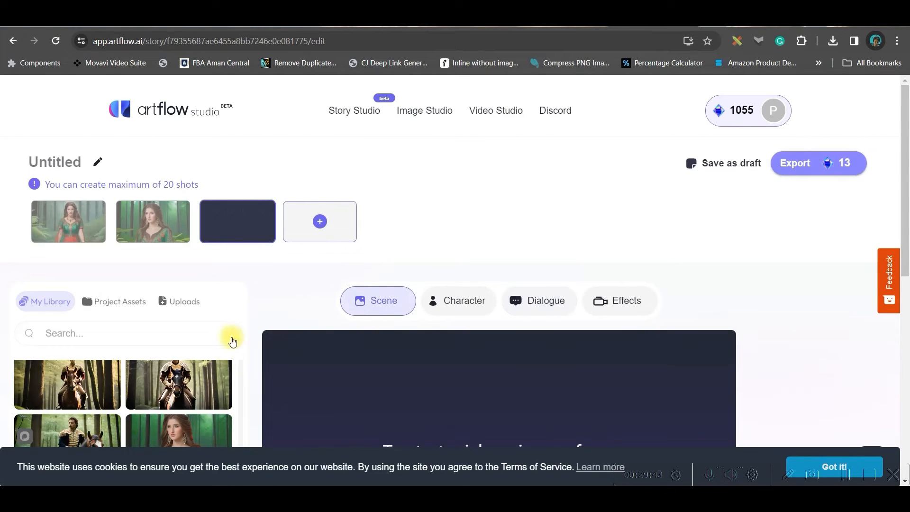
{"action": "scroll", "coordinate": [232, 341], "scroll_direction": "down", "scroll_amount": 3}
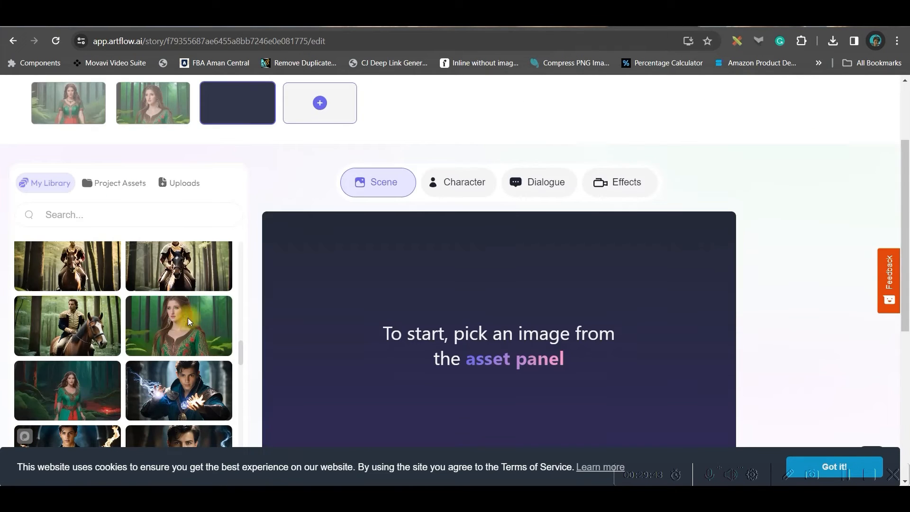
{"action": "left_click", "coordinate": [66, 323]}
{"action": "scroll", "coordinate": [357, 142], "scroll_direction": "up", "scroll_amount": 3}
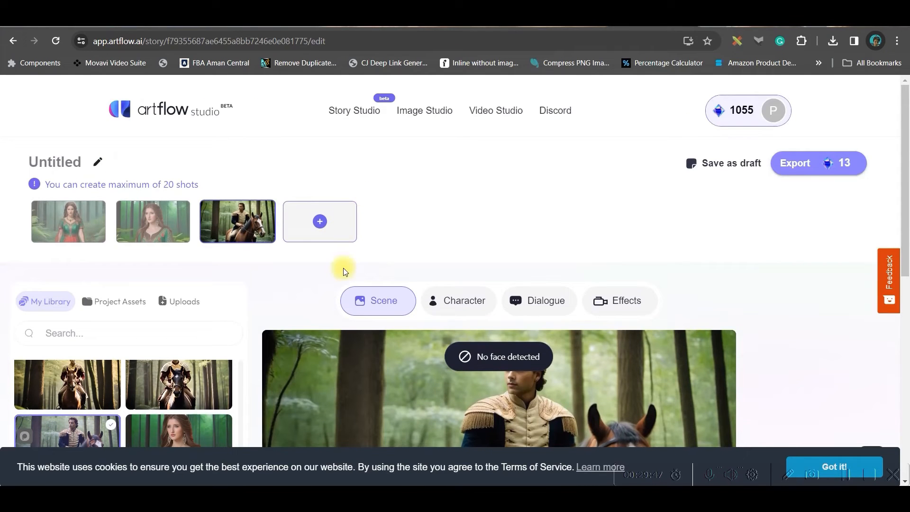
{"action": "scroll", "coordinate": [582, 380], "scroll_direction": "down", "scroll_amount": 1}
{"action": "scroll", "coordinate": [586, 377], "scroll_direction": "down", "scroll_amount": 1}
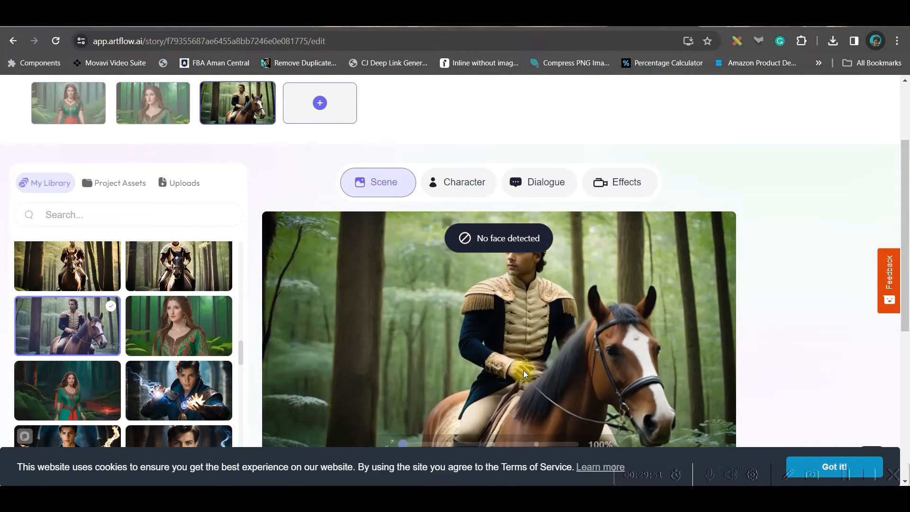
Step: Give the King's shot a Right - Left camera movement at 110% scale and the Warm Glow filter
{"action": "scroll", "coordinate": [552, 355], "scroll_direction": "down", "scroll_amount": 1}
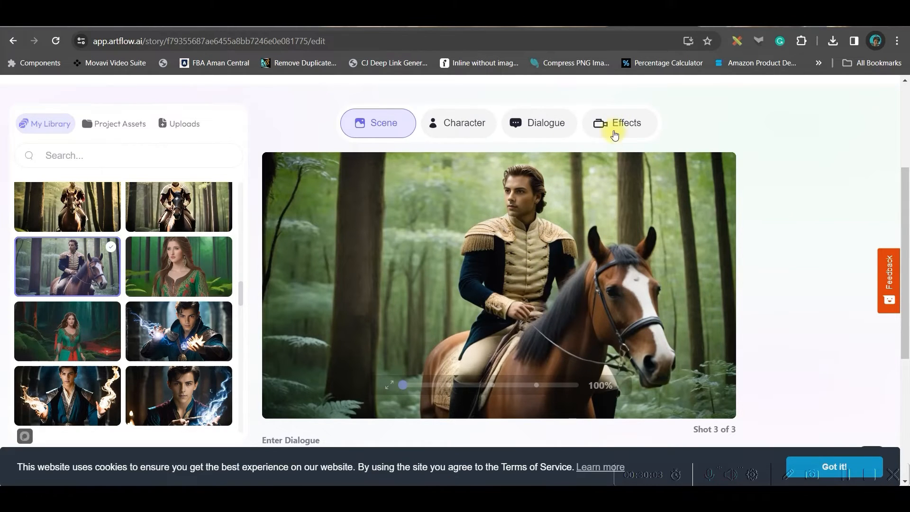
{"action": "left_click", "coordinate": [632, 124]}
{"action": "left_click", "coordinate": [178, 208]}
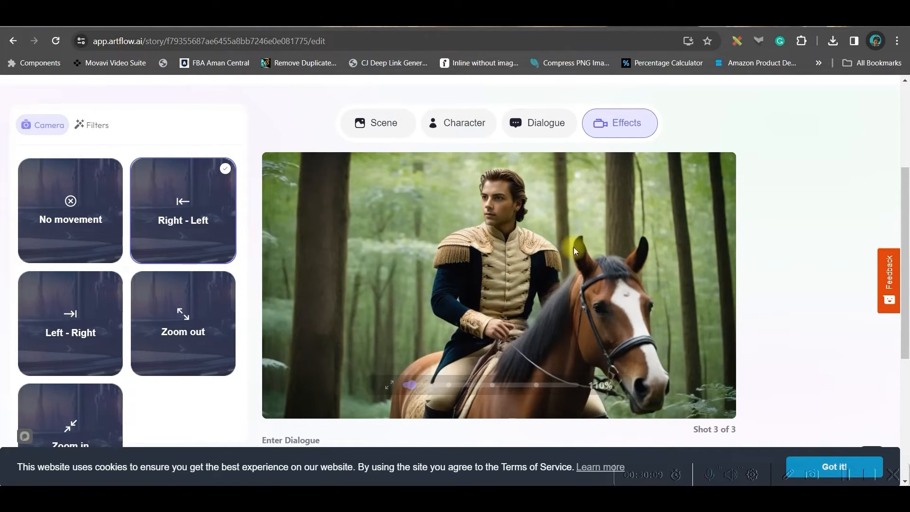
{"action": "left_click", "coordinate": [91, 131]}
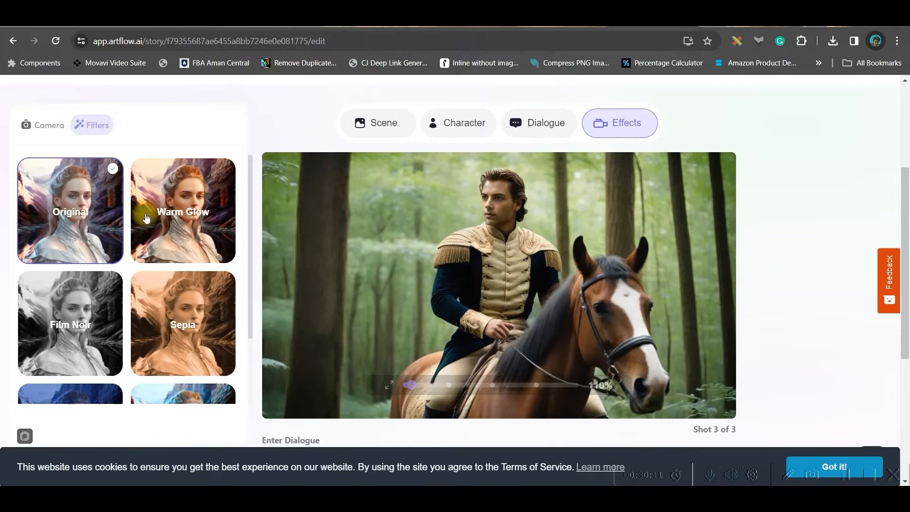
{"action": "left_click", "coordinate": [188, 209]}
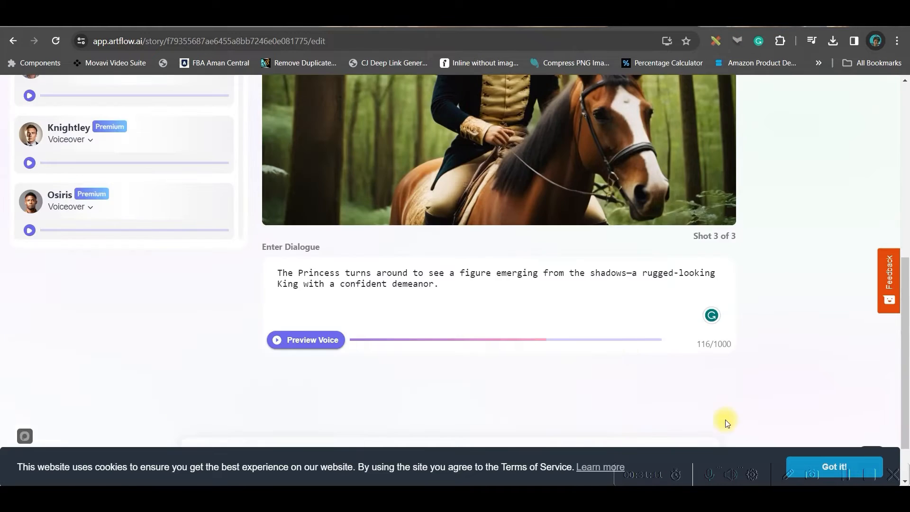
Step: Add a fourth shot using the close-up of the fire-casting mage and enable his face animation
{"action": "scroll", "coordinate": [625, 355], "scroll_direction": "up", "scroll_amount": 5}
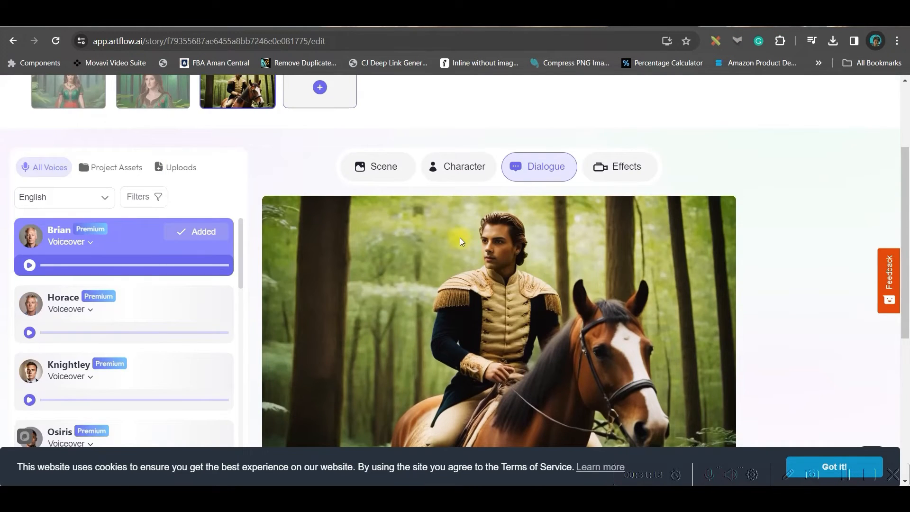
{"action": "scroll", "coordinate": [161, 209], "scroll_direction": "up", "scroll_amount": 3}
{"action": "mouse_move", "coordinate": [223, 221]}
{"action": "left_click", "coordinate": [319, 223]}
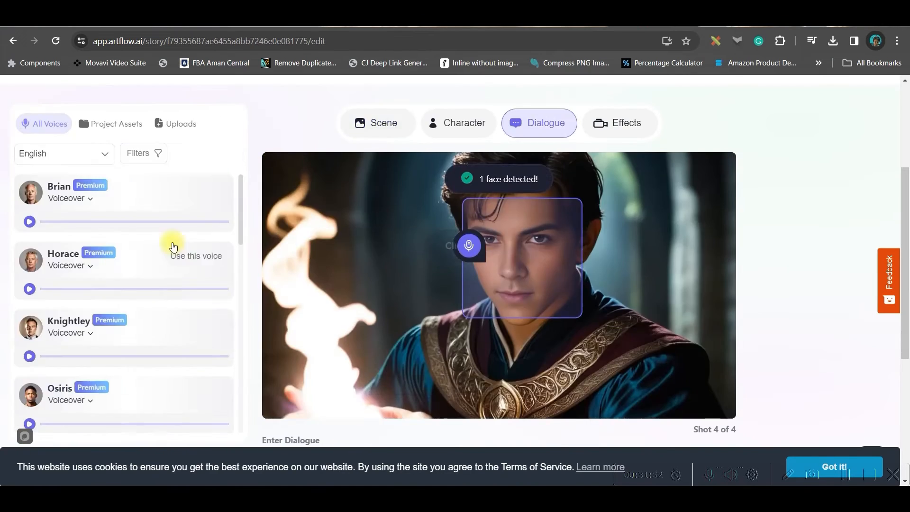
Step: Give the fourth shot the dialogue "Are you lost, my lady?" and a Zoom in camera movement
{"action": "scroll", "coordinate": [29, 223], "scroll_direction": "down", "scroll_amount": 5}
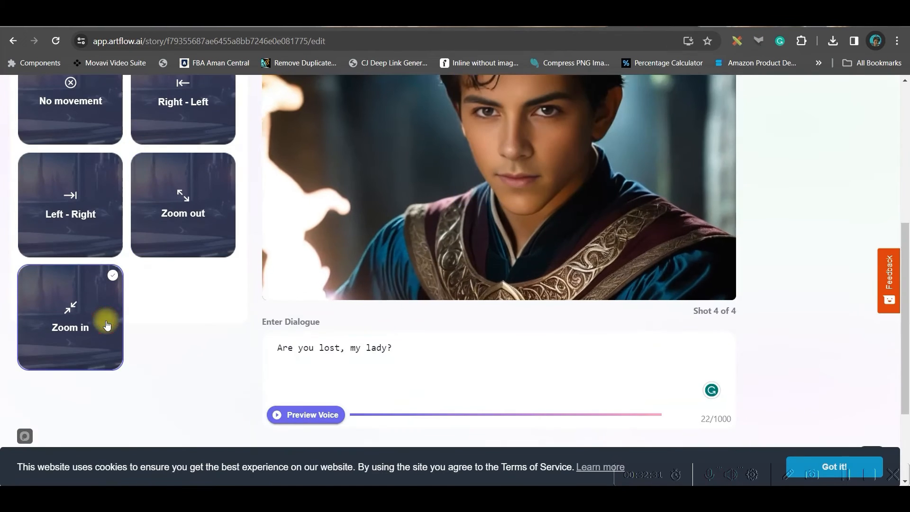
{"action": "scroll", "coordinate": [734, 284], "scroll_direction": "up", "scroll_amount": 5}
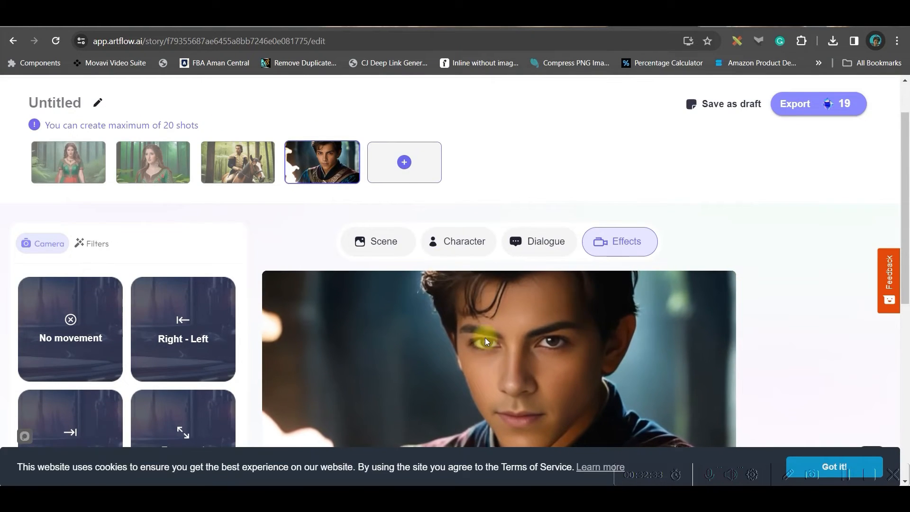
{"action": "scroll", "coordinate": [672, 183], "scroll_direction": "down", "scroll_amount": 2}
{"action": "scroll", "coordinate": [710, 180], "scroll_direction": "up", "scroll_amount": 3}
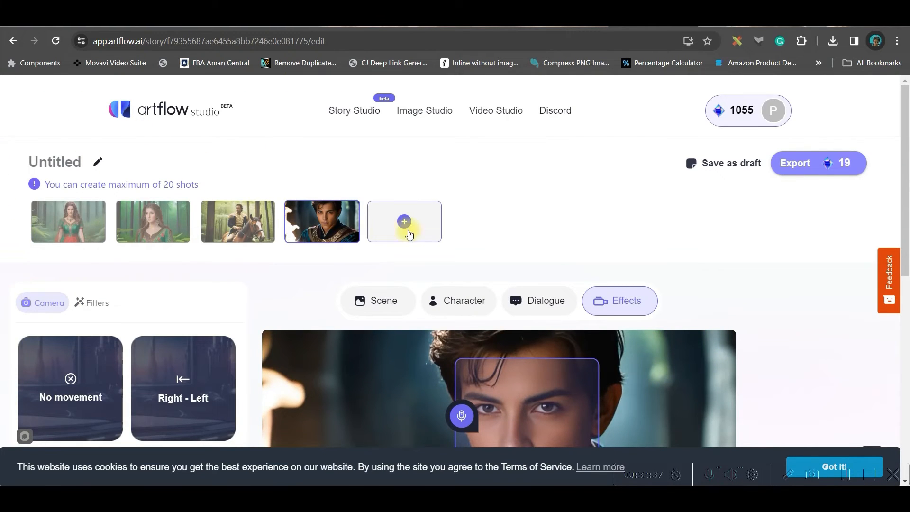
Step: Start exporting the four-shot story and title the video "Princess Sareen"
{"action": "mouse_move", "coordinate": [808, 169]}
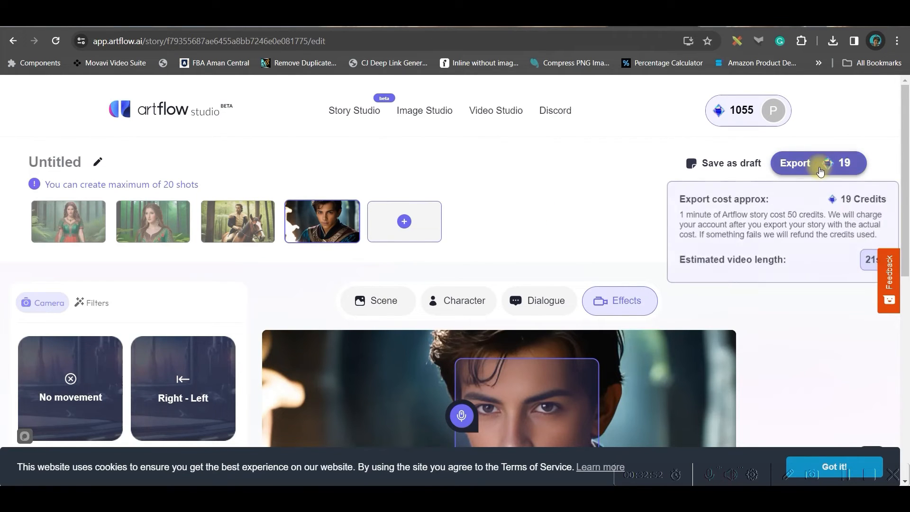
{"action": "left_click", "coordinate": [795, 169]}
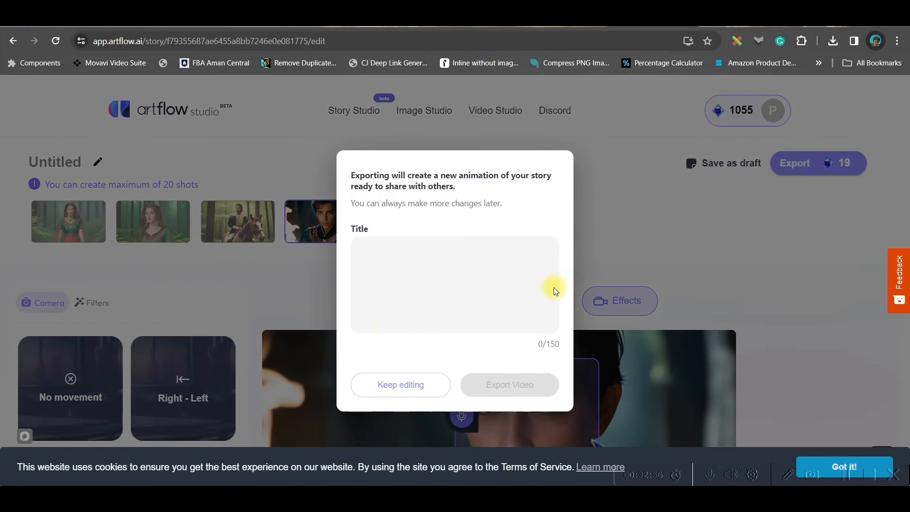
{"action": "left_click", "coordinate": [385, 267]}
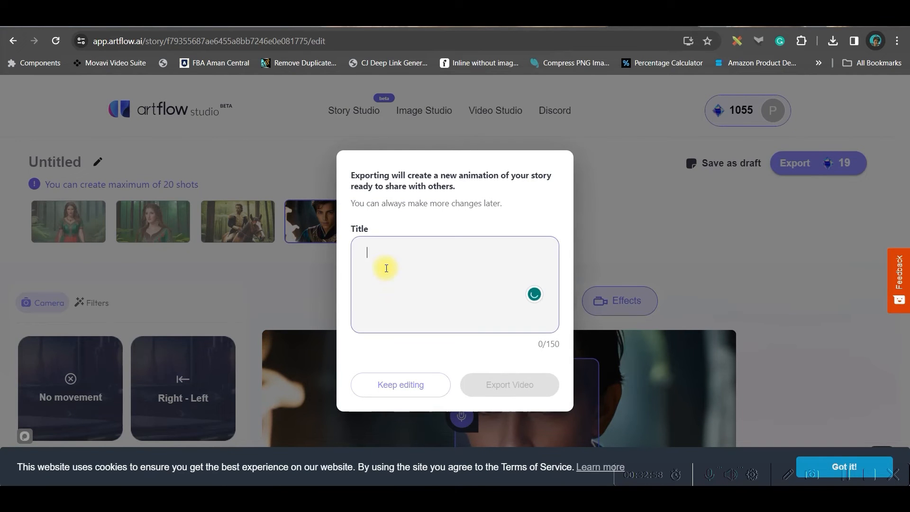
{"action": "type", "text": "Princess Sareen"}
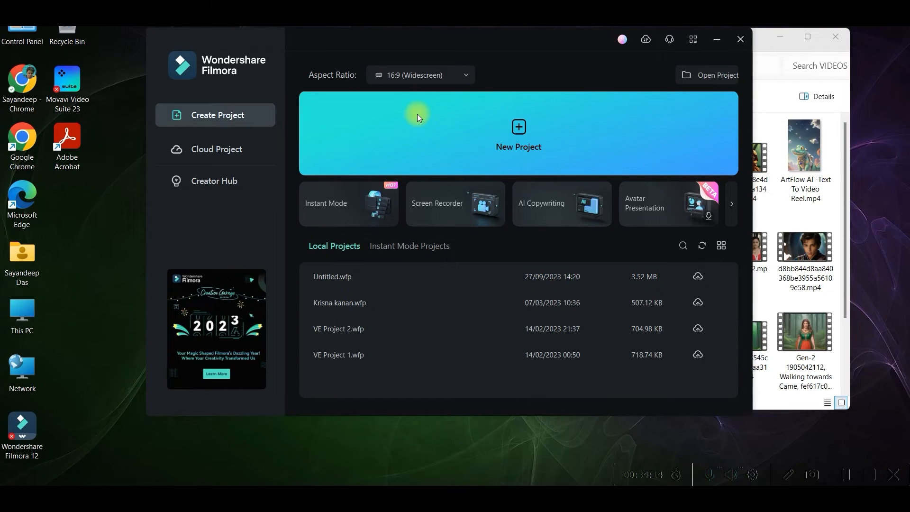
Step: In Wondershare Filmora, create a new project and import the generated story clips from the VIDEOS folder, leaving out the ArtFlow AI reel
{"action": "left_click", "coordinate": [518, 127]}
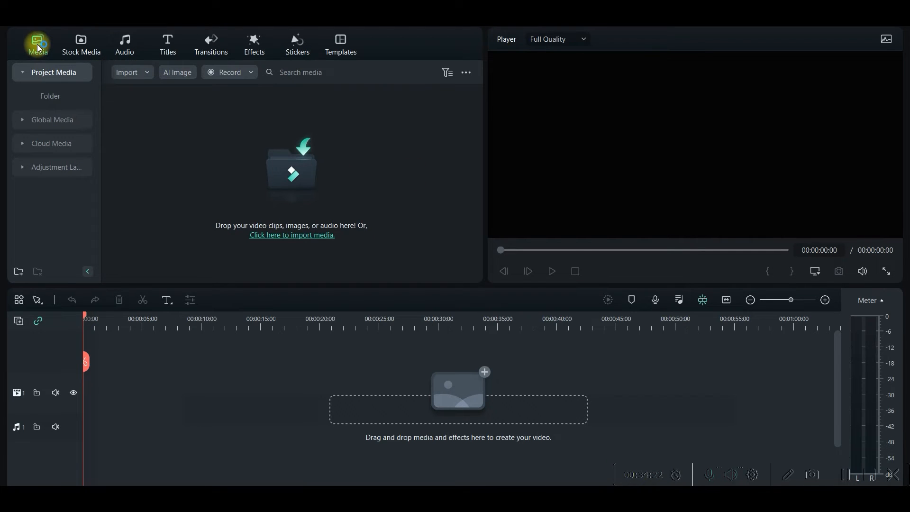
{"action": "left_click", "coordinate": [132, 72]}
{"action": "left_click", "coordinate": [157, 91]}
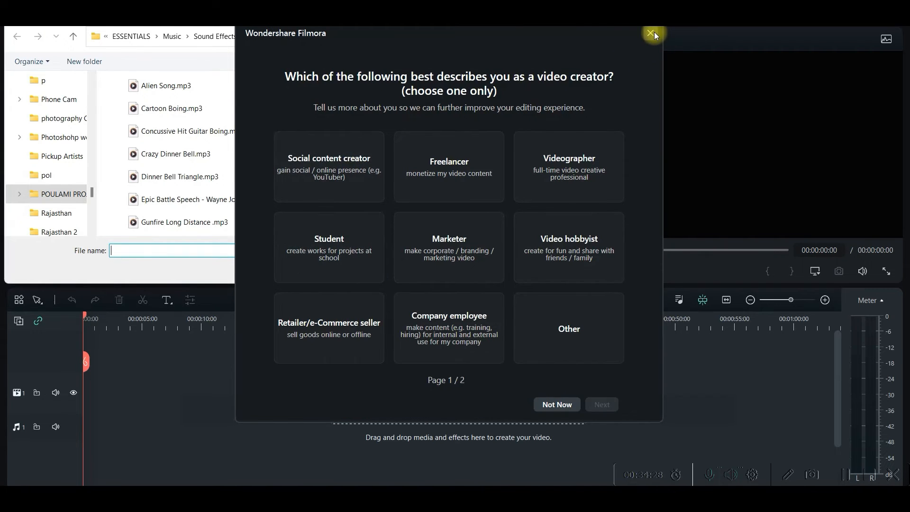
{"action": "left_click", "coordinate": [653, 33]}
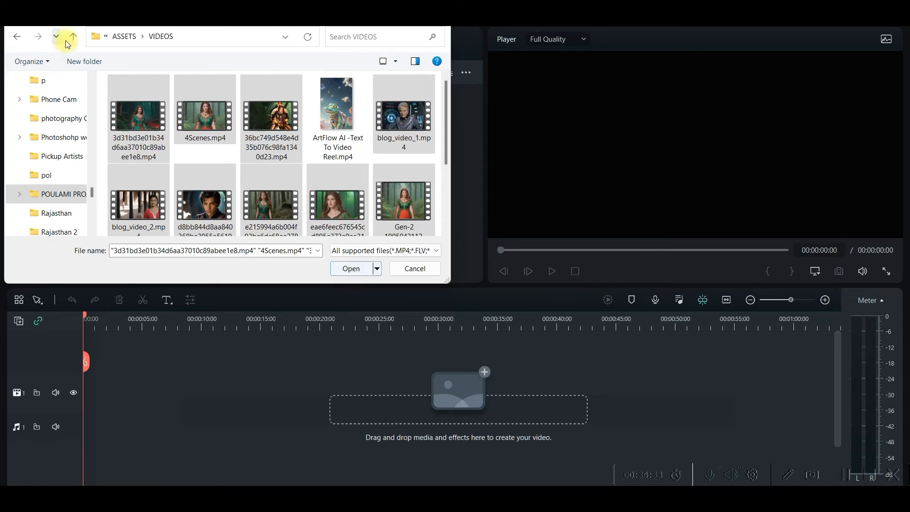
{"action": "left_click", "coordinate": [350, 269]}
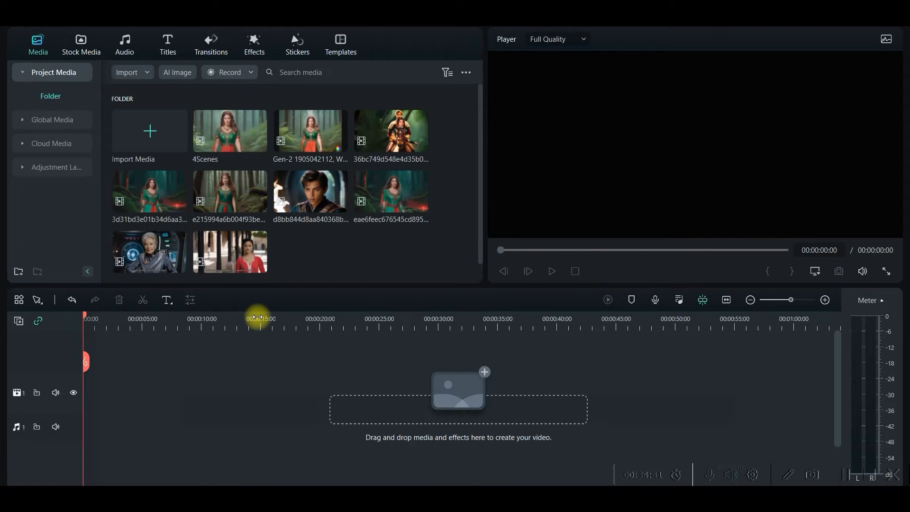
Step: Place the dark-haired mage clip at the start of the video track, dismiss the project settings prompt, and append the armoured warrior clip
{"action": "left_click", "coordinate": [310, 199]}
{"action": "left_click_drag", "start_coordinate": [311, 199], "coordinate": [81, 398]}
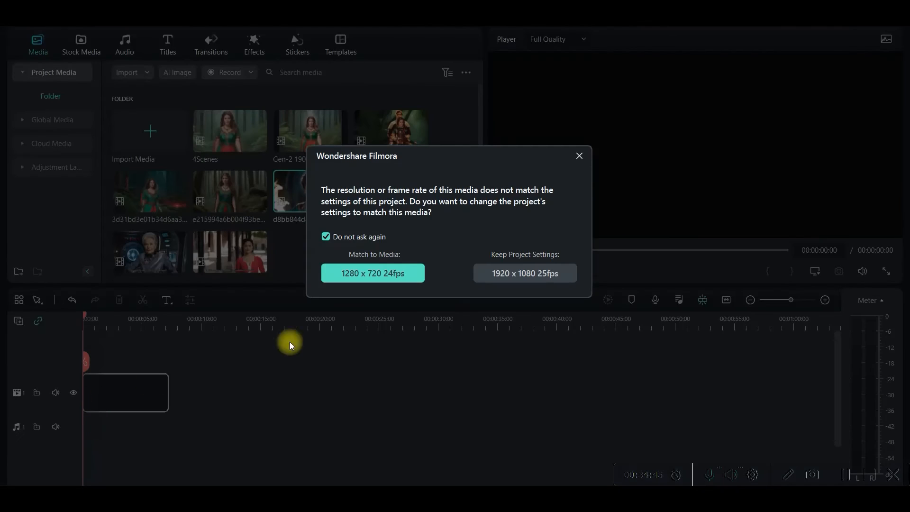
{"action": "left_click", "coordinate": [578, 155]}
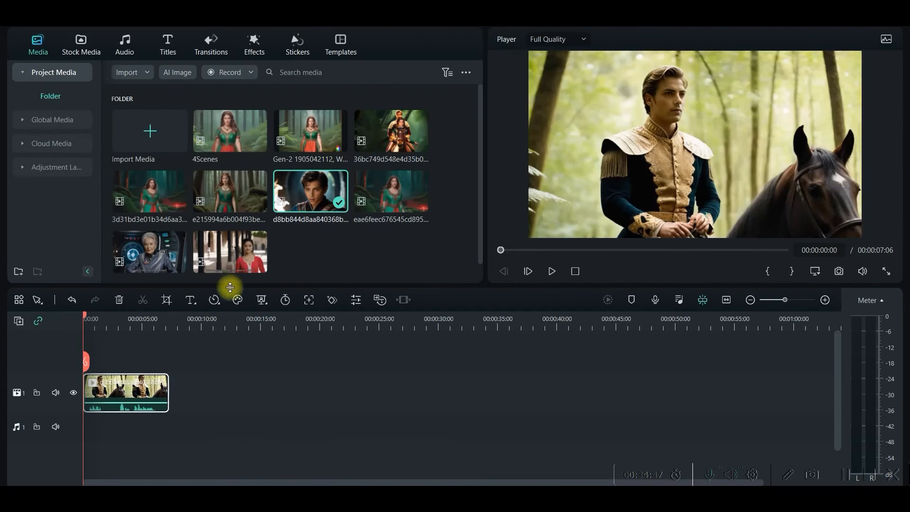
{"action": "left_click_drag", "start_coordinate": [383, 135], "coordinate": [182, 394]}
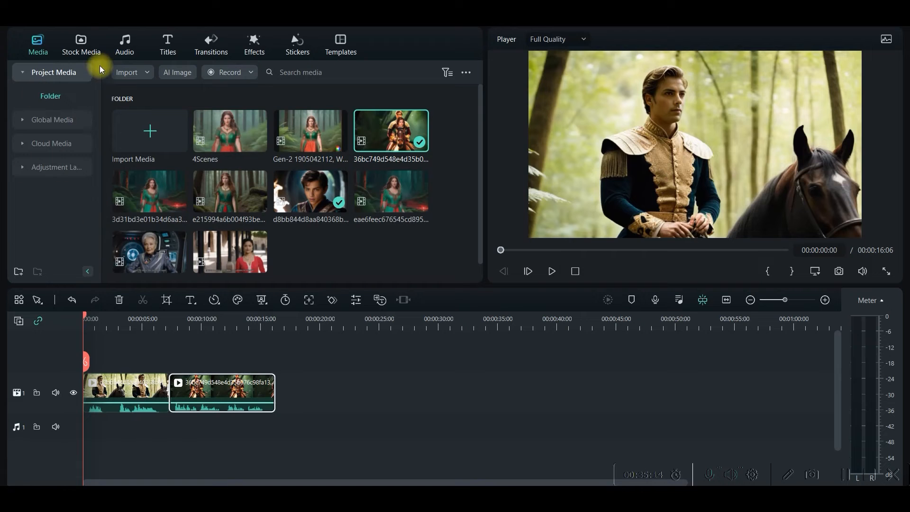
Step: Switch to Pixabay, search its sound effects for "horse running", and download Single Horse Galopp
{"action": "left_click", "coordinate": [81, 42]}
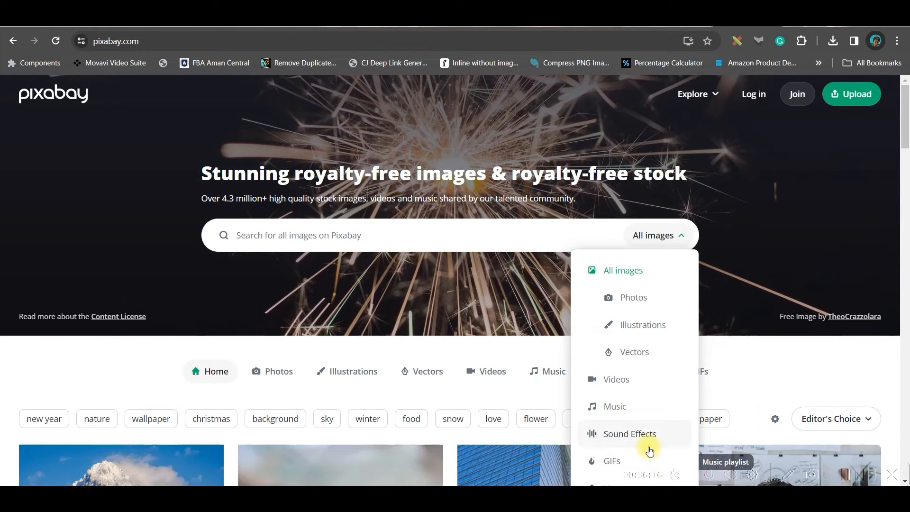
{"action": "left_click", "coordinate": [618, 438]}
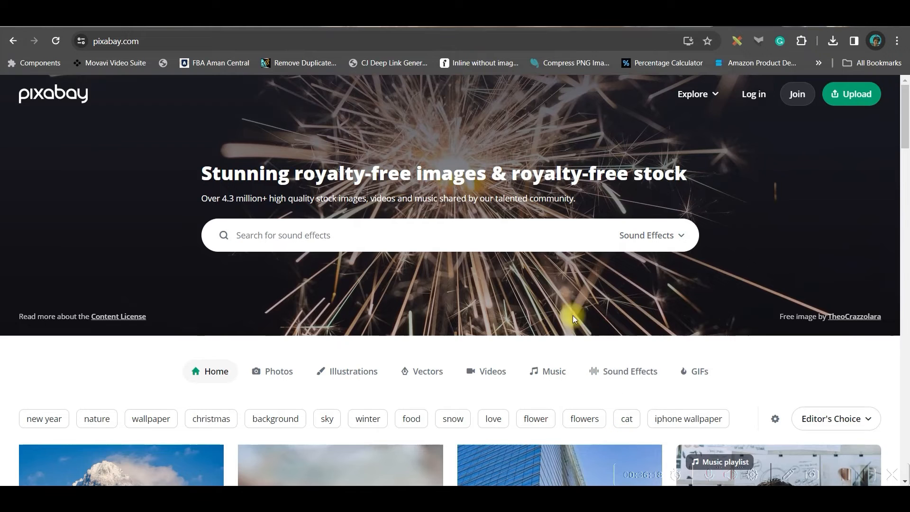
{"action": "left_click", "coordinate": [684, 235]}
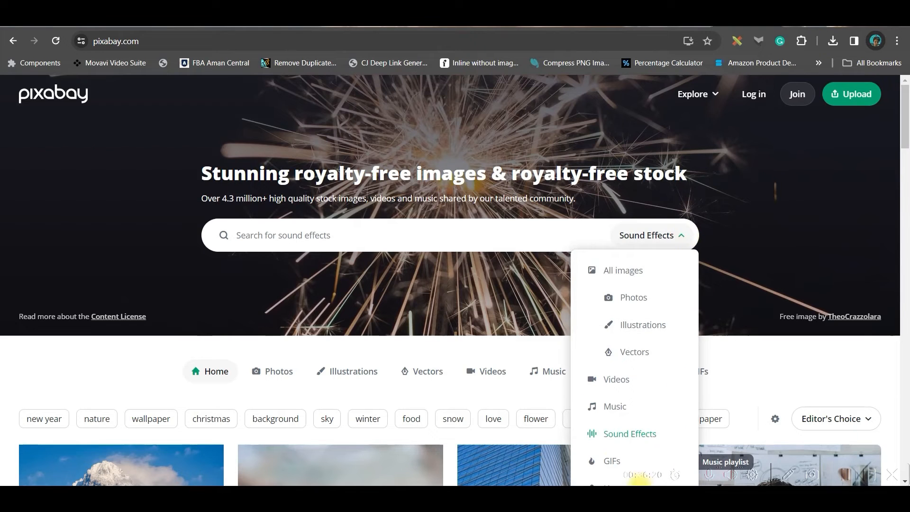
{"action": "left_click", "coordinate": [615, 431]}
{"action": "left_click", "coordinate": [361, 235]}
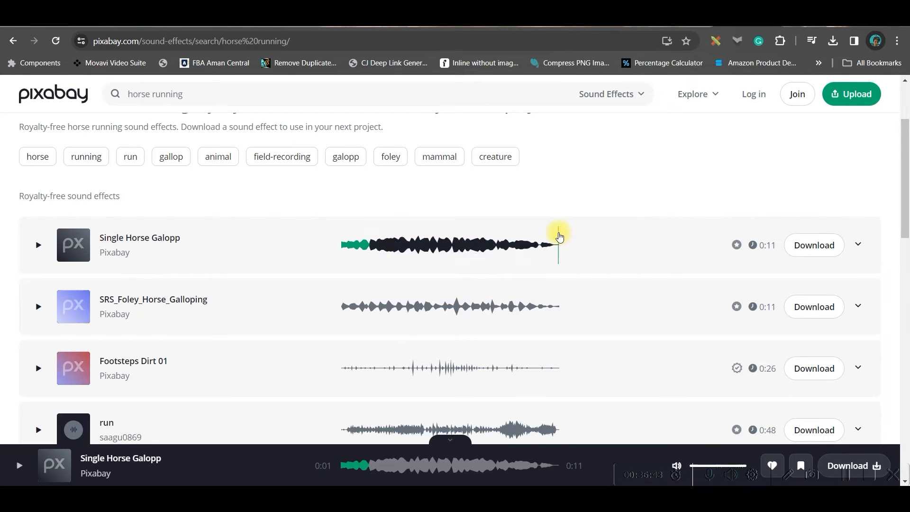
{"action": "left_click", "coordinate": [828, 243]}
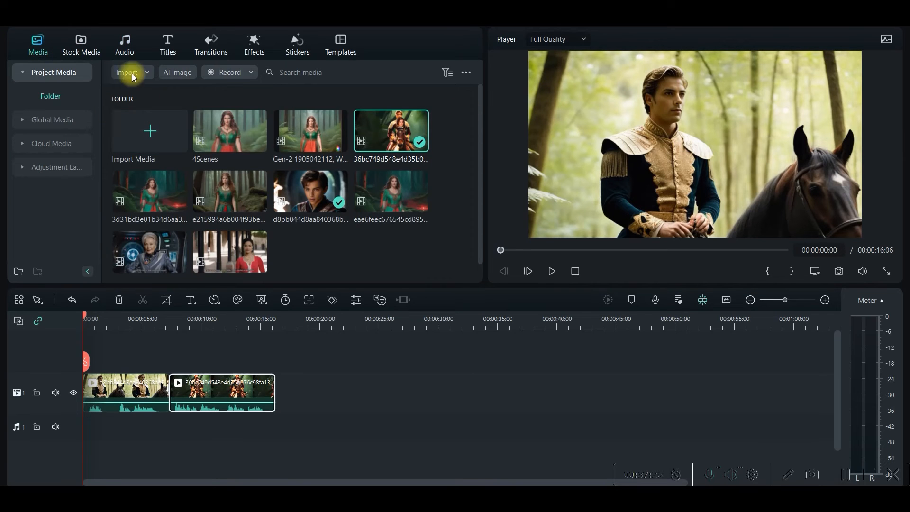
Step: Back in Filmora, import the downloaded horse gallop sound and insert the 4Scenes clip at the start of the timeline
{"action": "left_click", "coordinate": [149, 130]}
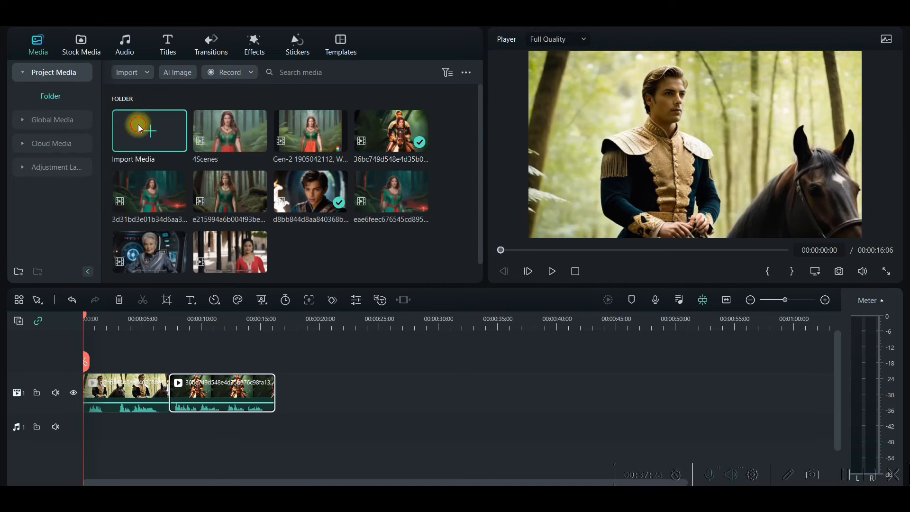
{"action": "left_click", "coordinate": [91, 192]}
{"action": "scroll", "coordinate": [90, 142], "scroll_direction": "up", "scroll_amount": 10}
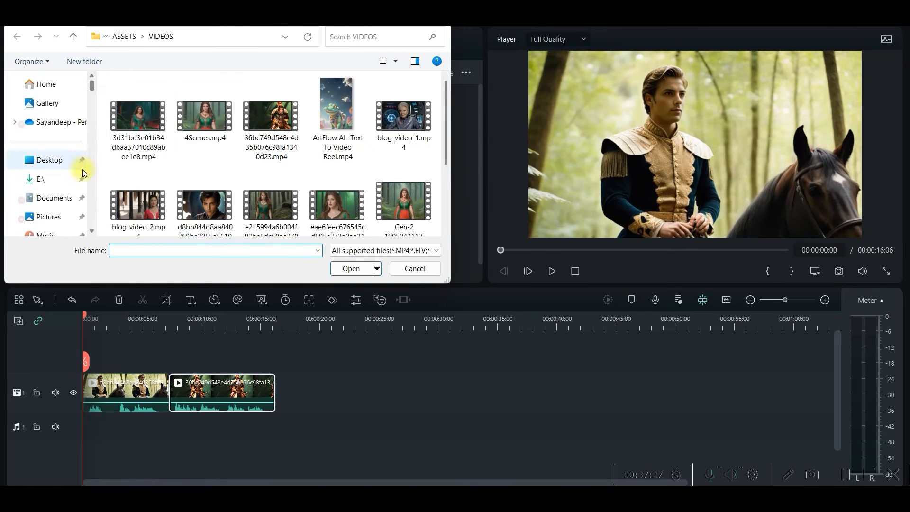
{"action": "left_click", "coordinate": [82, 173]}
{"action": "left_click", "coordinate": [156, 124]}
{"action": "left_click", "coordinate": [351, 268]}
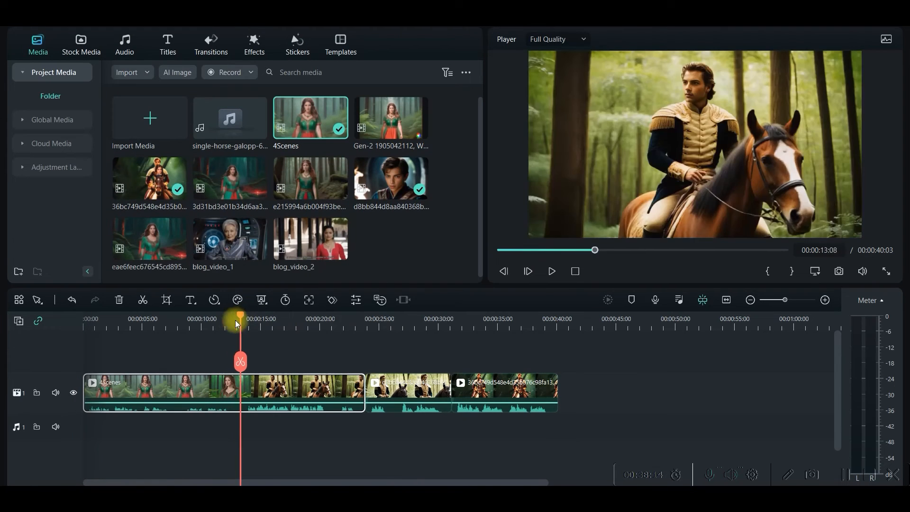
Step: Place the horse gallop sound on the audio track under the 4Scenes clip, starting at about 12 seconds
{"action": "left_click_drag", "start_coordinate": [237, 324], "coordinate": [235, 322]}
{"action": "left_click_drag", "start_coordinate": [230, 118], "coordinate": [233, 437]}
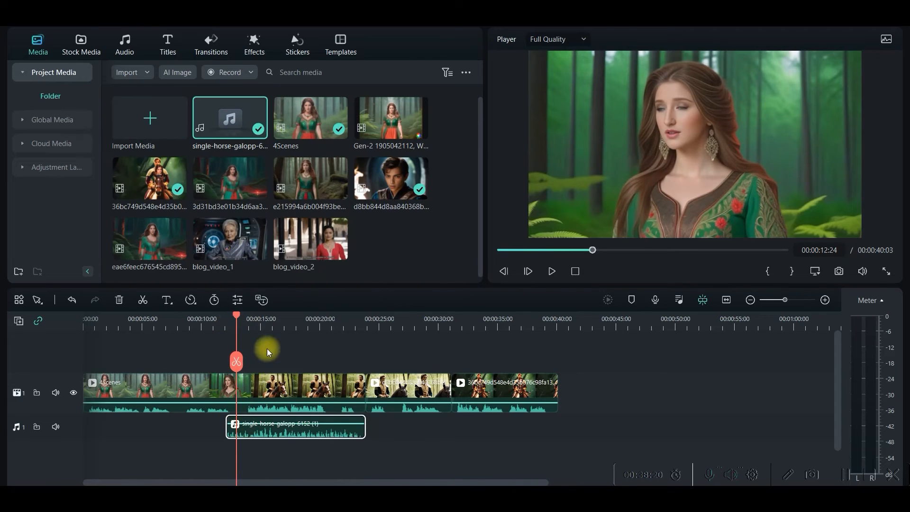
{"action": "left_click_drag", "start_coordinate": [237, 315], "coordinate": [226, 315]}
Step: Set the gallop sound's fade-in to 0.46 s and fade-out to 0.41 s, and apply speed ramping to it
{"action": "double_click", "coordinate": [318, 433]}
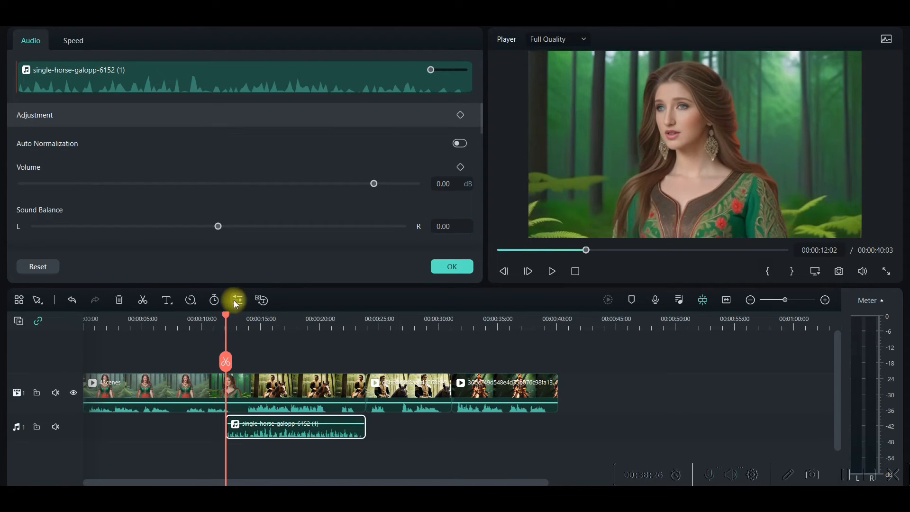
{"action": "scroll", "coordinate": [71, 156], "scroll_direction": "down", "scroll_amount": 2}
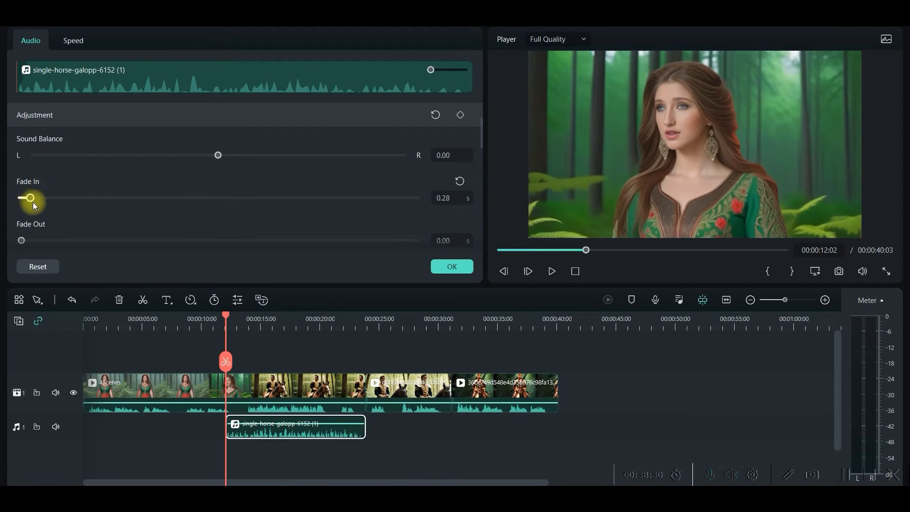
{"action": "left_click_drag", "start_coordinate": [22, 241], "coordinate": [35, 240]}
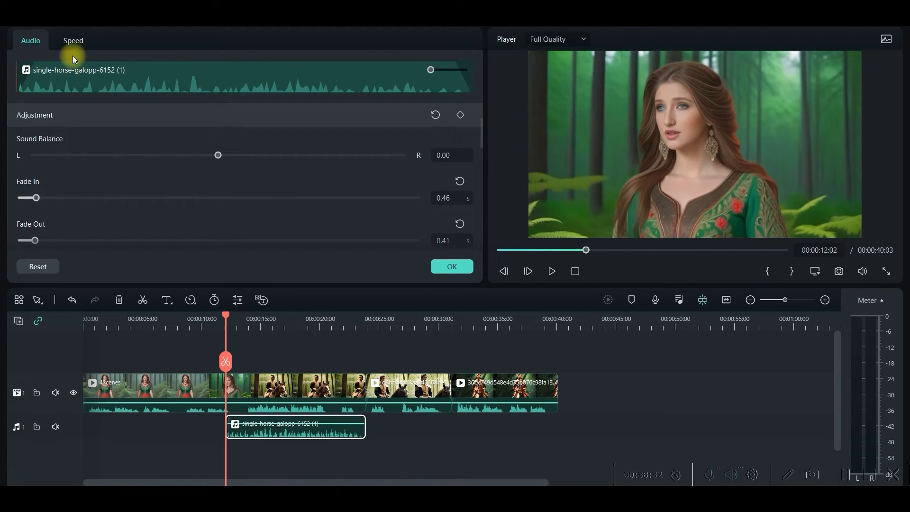
{"action": "left_click", "coordinate": [76, 42]}
{"action": "left_click", "coordinate": [116, 67]}
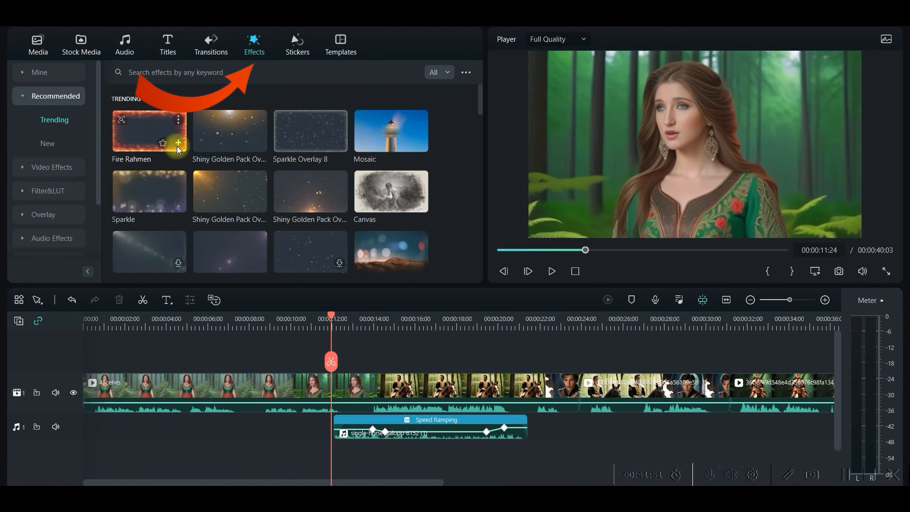
Step: Add the Shiny Golden Pack Overlay 09 effect above the start of the 4Scenes clip and keyframe its opacity at 32% at 00:00:00:00
{"action": "left_click_drag", "start_coordinate": [218, 183], "coordinate": [166, 364]}
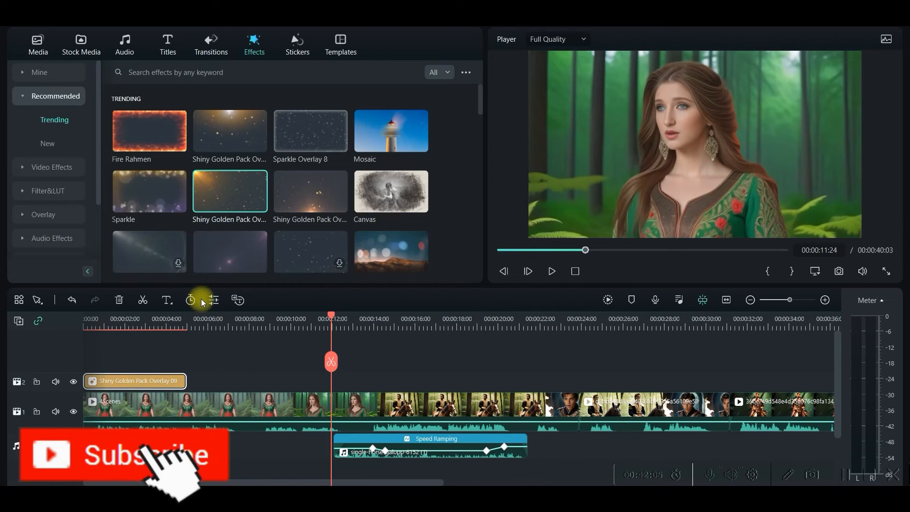
{"action": "double_click", "coordinate": [161, 381]}
{"action": "left_click_drag", "start_coordinate": [412, 134], "coordinate": [147, 138]}
{"action": "left_click", "coordinate": [459, 118]}
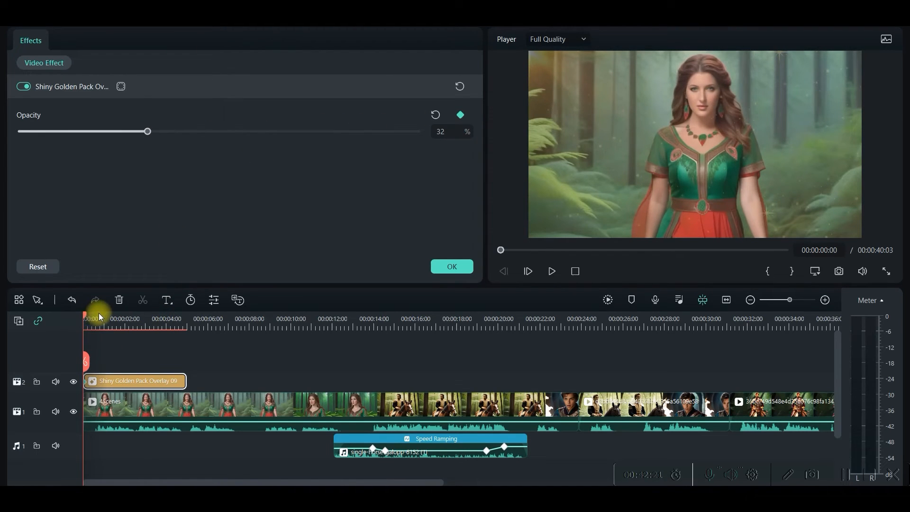
Step: Extend the golden overlay to about 13 seconds and keyframe its opacity at 37% at 00:00:01:02
{"action": "left_click_drag", "start_coordinate": [85, 315], "coordinate": [108, 318]}
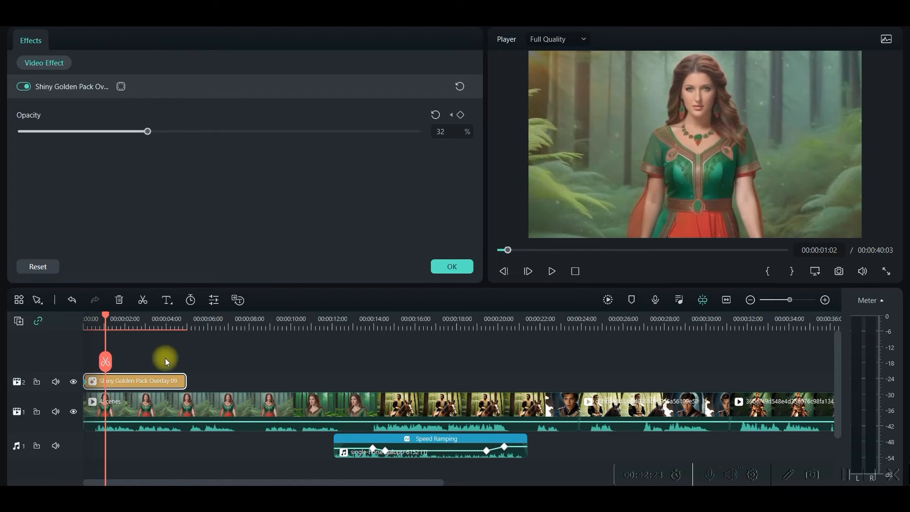
{"action": "left_click_drag", "start_coordinate": [182, 378], "coordinate": [353, 379]}
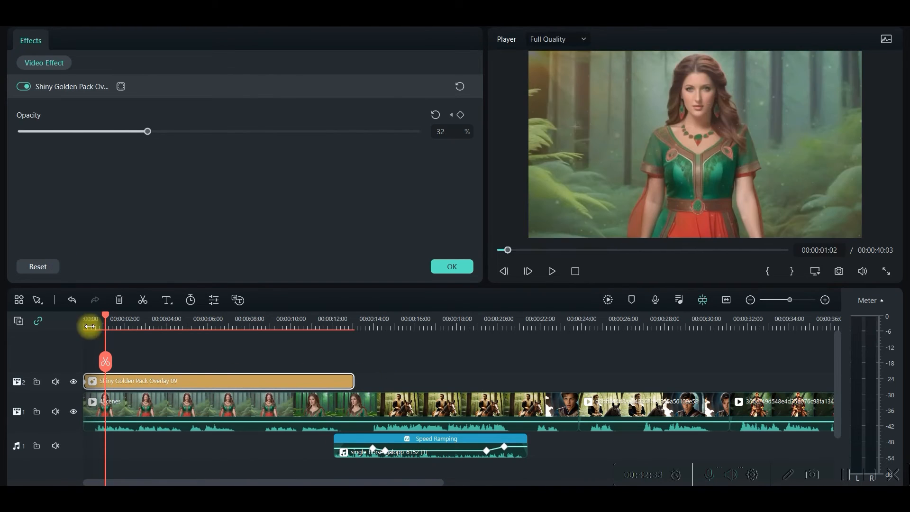
{"action": "left_click", "coordinate": [460, 115]}
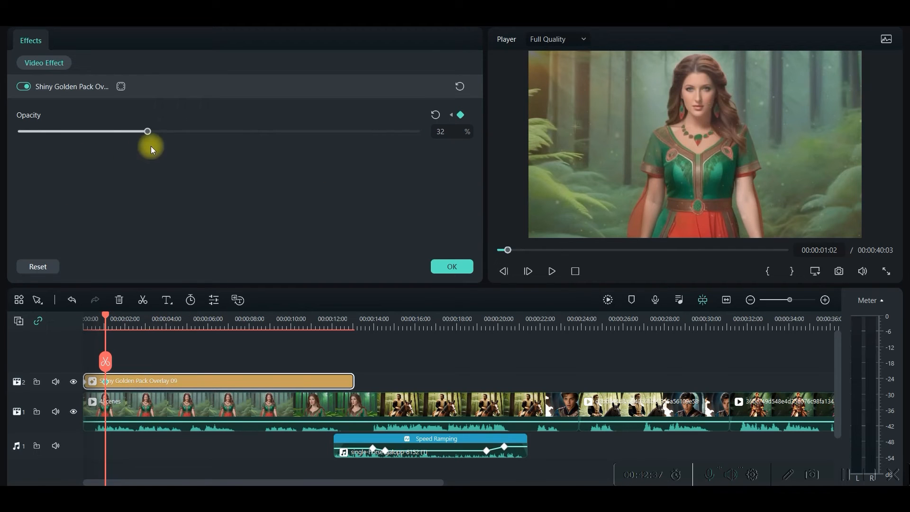
{"action": "left_click_drag", "start_coordinate": [160, 137], "coordinate": [169, 140]}
Step: Keyframe the golden overlay's opacity at 46% at 00:00:02:11 and 54% at 00:00:04:11
{"action": "left_click_drag", "start_coordinate": [102, 316], "coordinate": [134, 317]}
{"action": "left_click", "coordinate": [461, 115]}
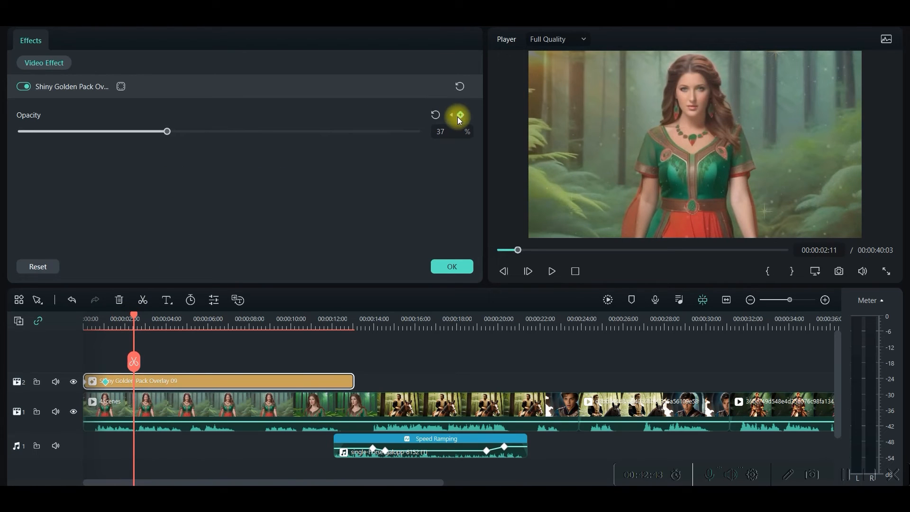
{"action": "left_click", "coordinate": [171, 133]}
{"action": "left_click_drag", "start_coordinate": [167, 133], "coordinate": [201, 133]}
{"action": "left_click", "coordinate": [138, 363]}
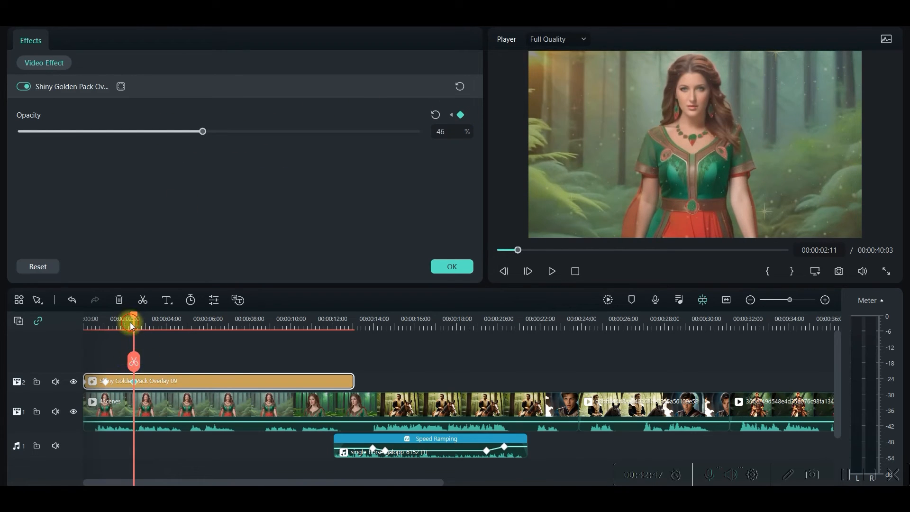
{"action": "left_click_drag", "start_coordinate": [132, 326], "coordinate": [174, 325]}
{"action": "left_click", "coordinate": [461, 115]}
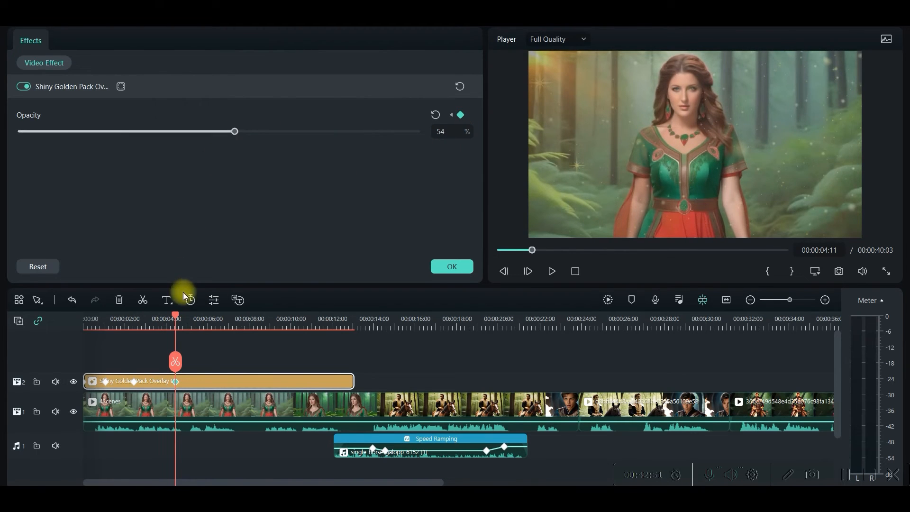
Step: Add an opacity keyframe to the golden overlay at 00:00:06:03 and raise the opacity there
{"action": "left_click_drag", "start_coordinate": [175, 315], "coordinate": [210, 315]}
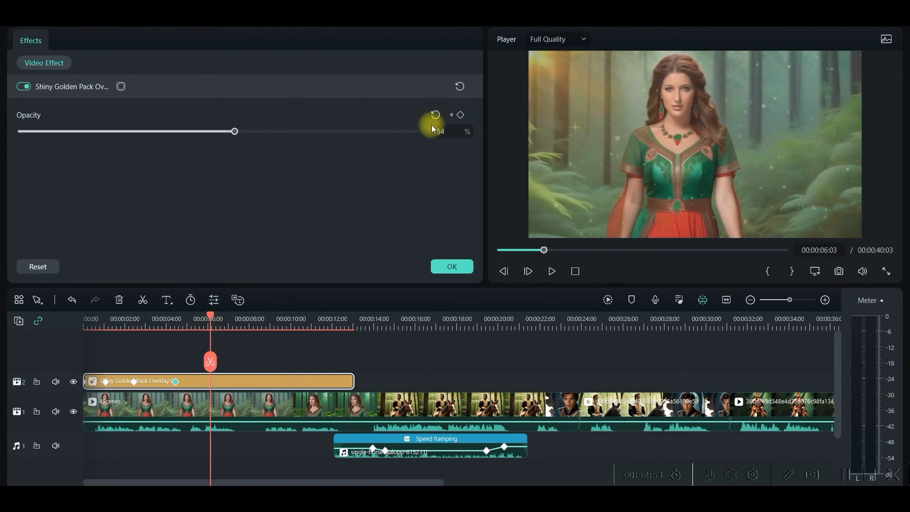
{"action": "left_click", "coordinate": [461, 115]}
{"action": "left_click_drag", "start_coordinate": [235, 135], "coordinate": [273, 134]}
{"action": "left_click_drag", "start_coordinate": [206, 321], "coordinate": [238, 316]}
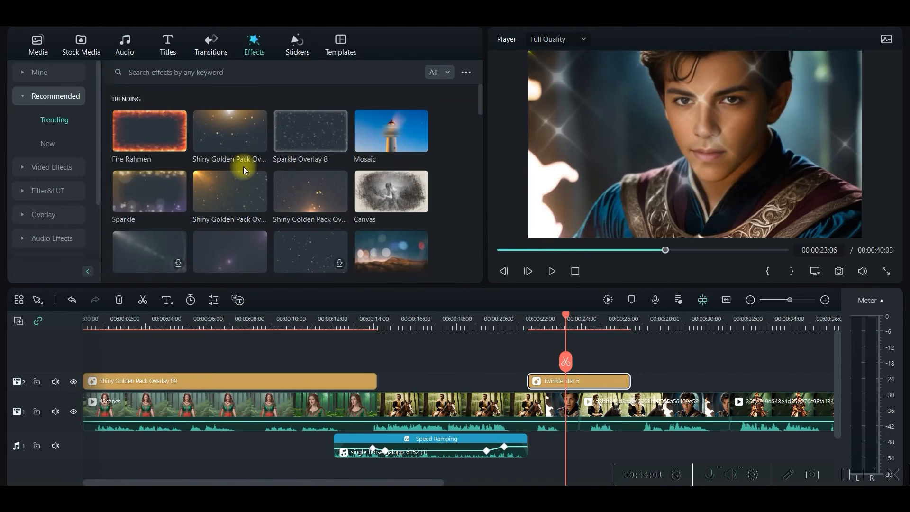
Step: Add the blue-and-orange Cinematic Dissolve Effect sticker above the final horseback clip, starting at about 31 seconds
{"action": "left_click", "coordinate": [297, 43]}
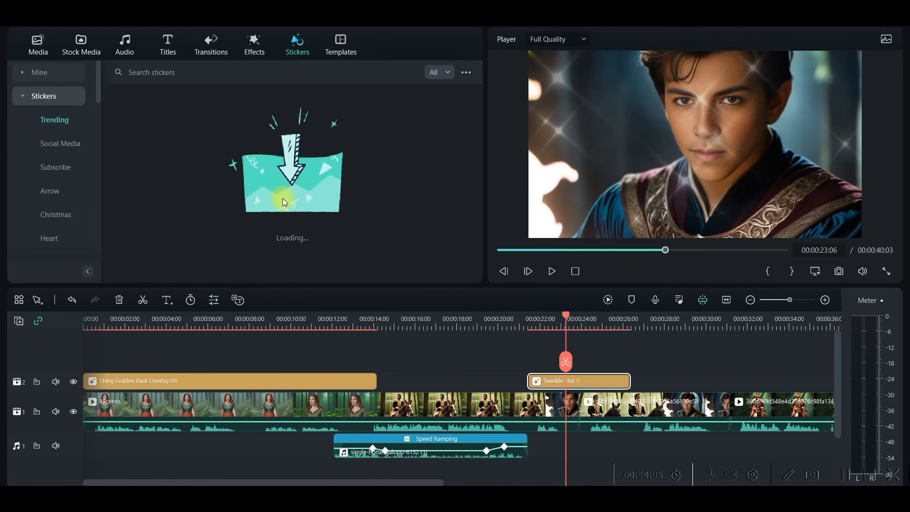
{"action": "scroll", "coordinate": [271, 220], "scroll_direction": "down", "scroll_amount": 2}
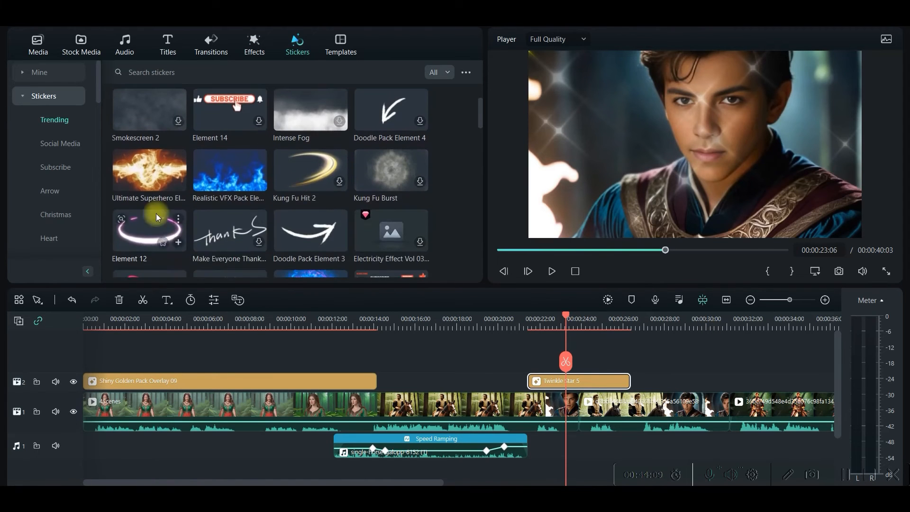
{"action": "scroll", "coordinate": [280, 178], "scroll_direction": "down", "scroll_amount": 3}
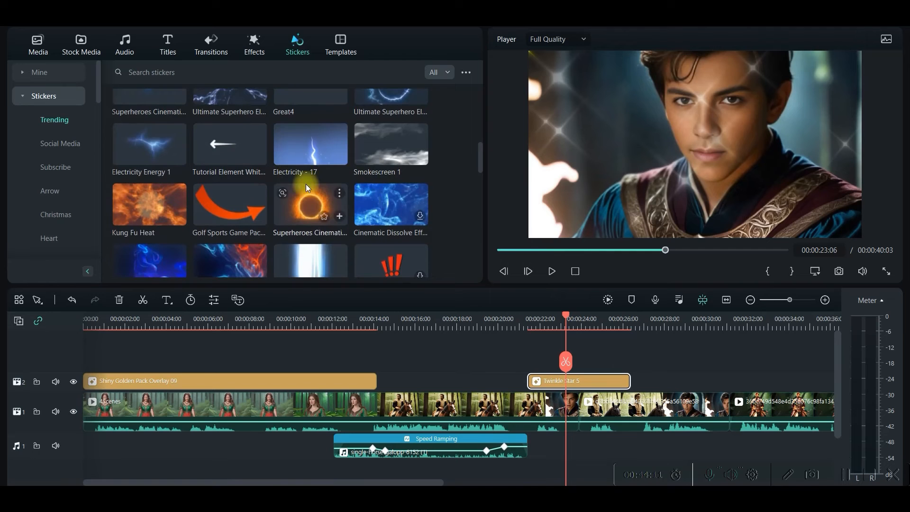
{"action": "scroll", "coordinate": [179, 208], "scroll_direction": "down", "scroll_amount": 3}
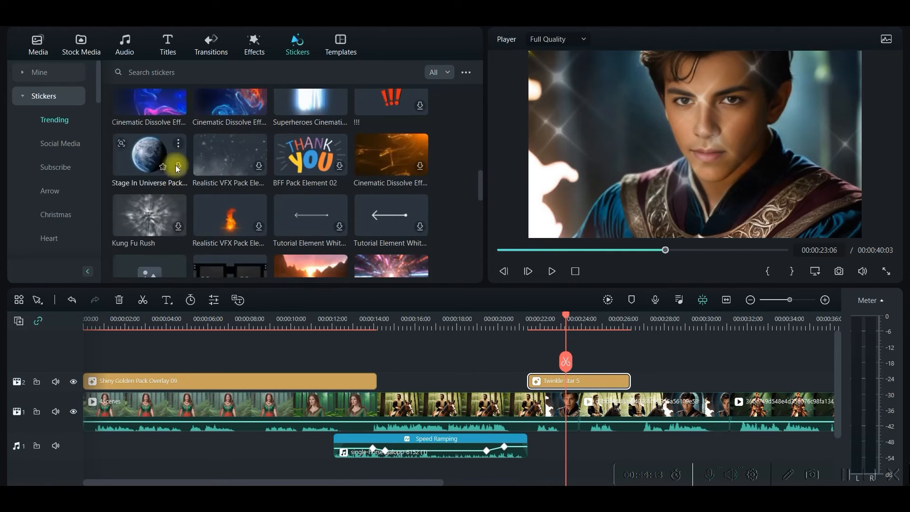
{"action": "scroll", "coordinate": [282, 142], "scroll_direction": "up", "scroll_amount": 2}
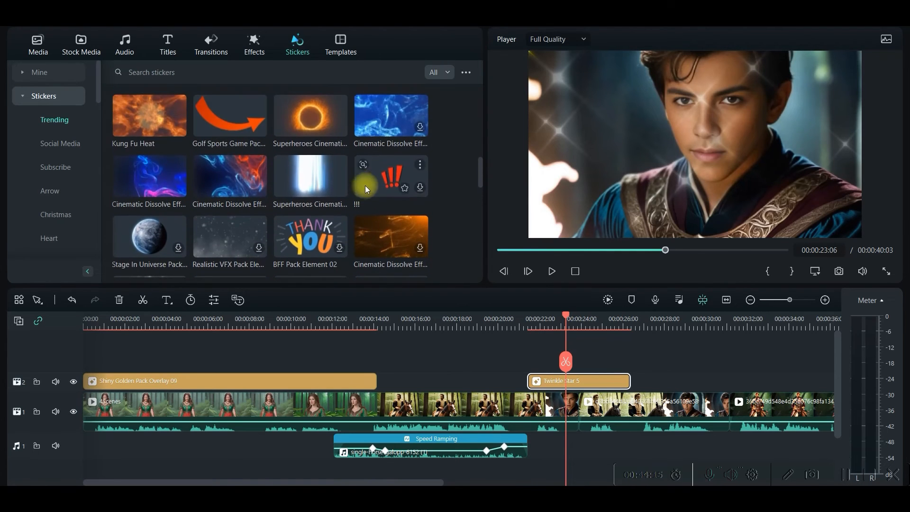
{"action": "left_click_drag", "start_coordinate": [237, 172], "coordinate": [767, 383]}
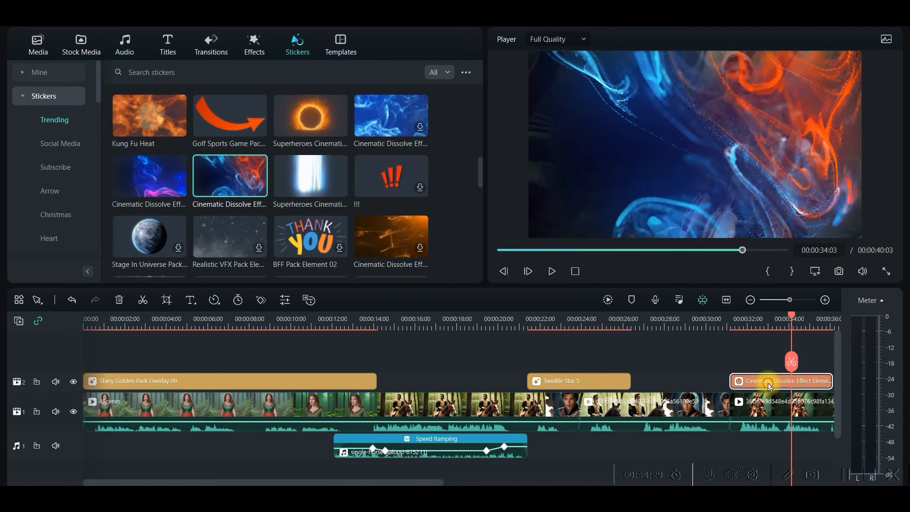
Step: Lower the Cinematic Dissolve sticker's opacity to 36.88% and preview the blend at 00:00:34:19
{"action": "double_click", "coordinate": [767, 381]}
{"action": "scroll", "coordinate": [73, 197], "scroll_direction": "down", "scroll_amount": 4}
{"action": "scroll", "coordinate": [71, 187], "scroll_direction": "down", "scroll_amount": 2}
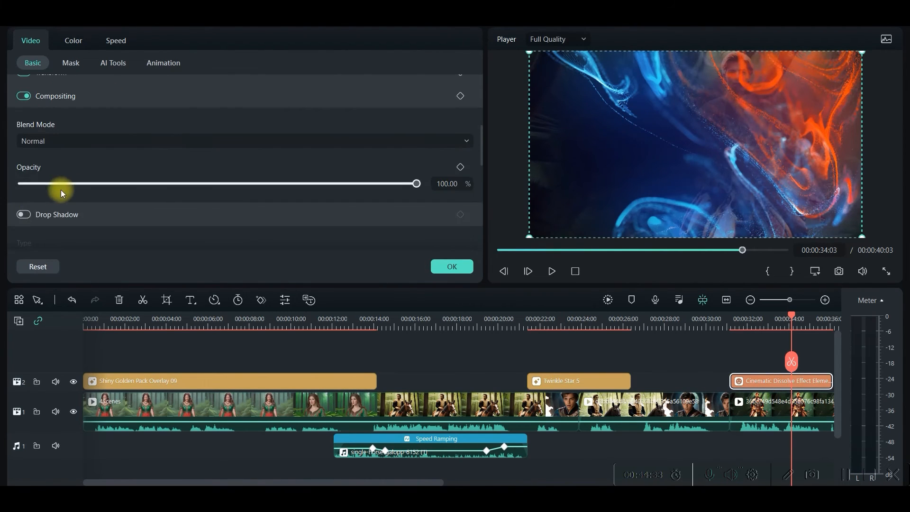
{"action": "left_click_drag", "start_coordinate": [414, 183], "coordinate": [167, 186]}
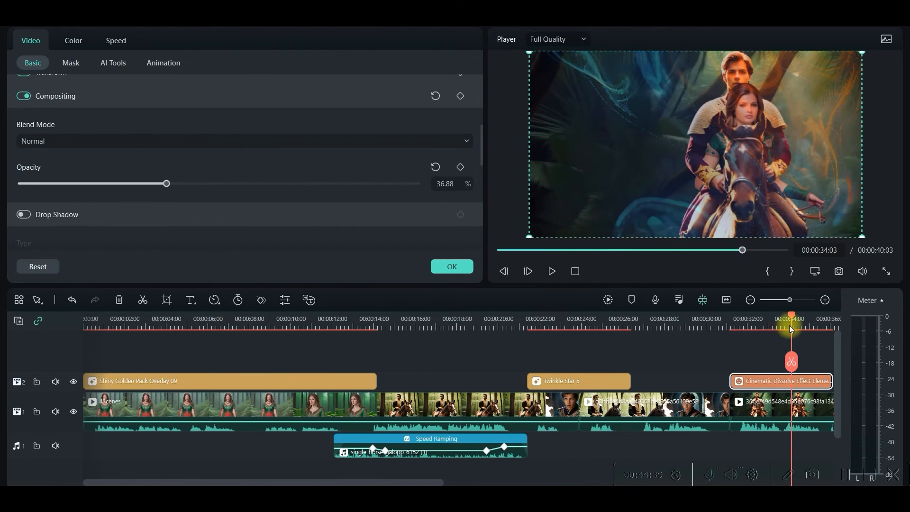
{"action": "left_click", "coordinate": [803, 320]}
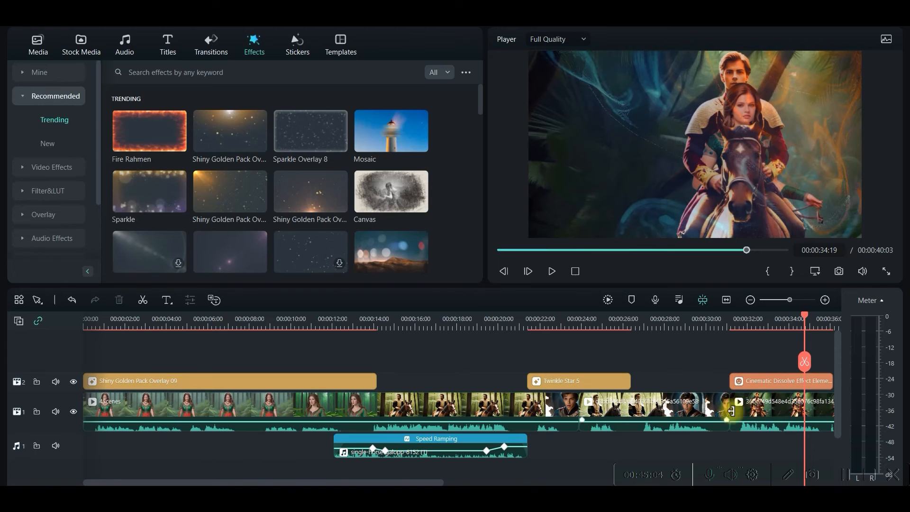
Step: Place the Butterfly Wave Scrawler transition on the cut before the final horseback clip, preview it and shorten it slightly
{"action": "left_click", "coordinate": [210, 44]}
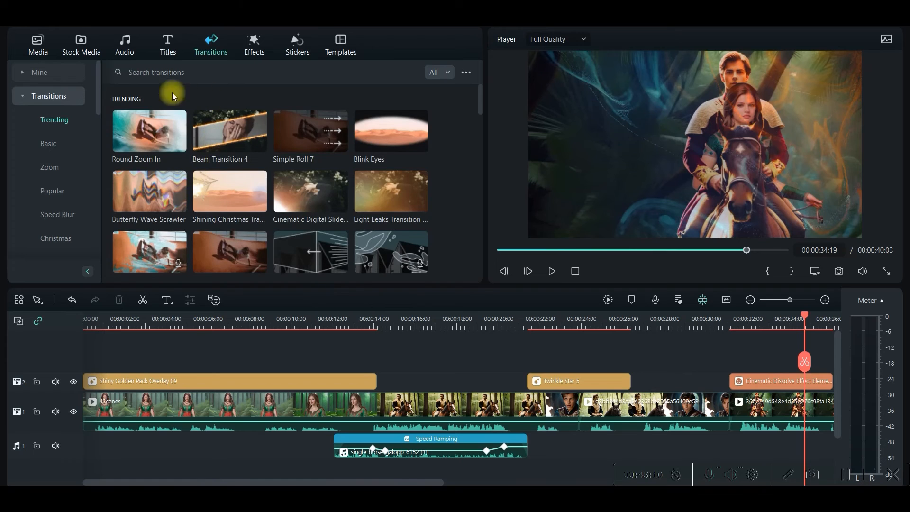
{"action": "left_click_drag", "start_coordinate": [180, 211], "coordinate": [728, 411]}
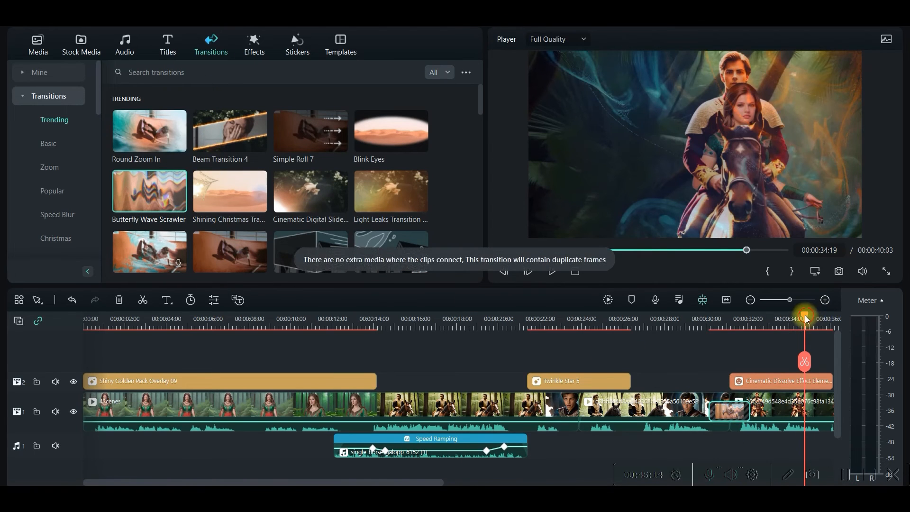
{"action": "left_click_drag", "start_coordinate": [809, 324], "coordinate": [682, 327]}
{"action": "left_click_drag", "start_coordinate": [709, 410], "coordinate": [716, 410]}
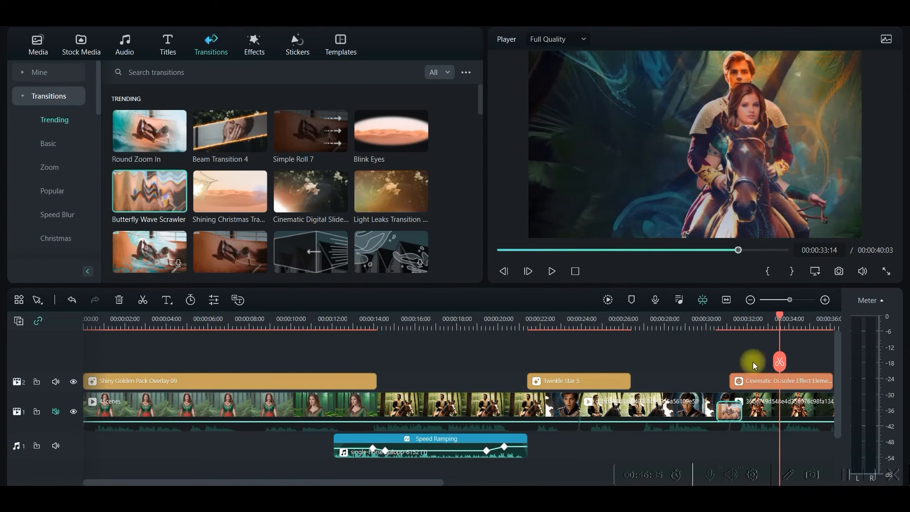
Step: Open the local export settings, check the name and save folder, and set the MP4 quality to Higher
{"action": "left_click", "coordinate": [798, 27]}
{"action": "left_click", "coordinate": [559, 128]}
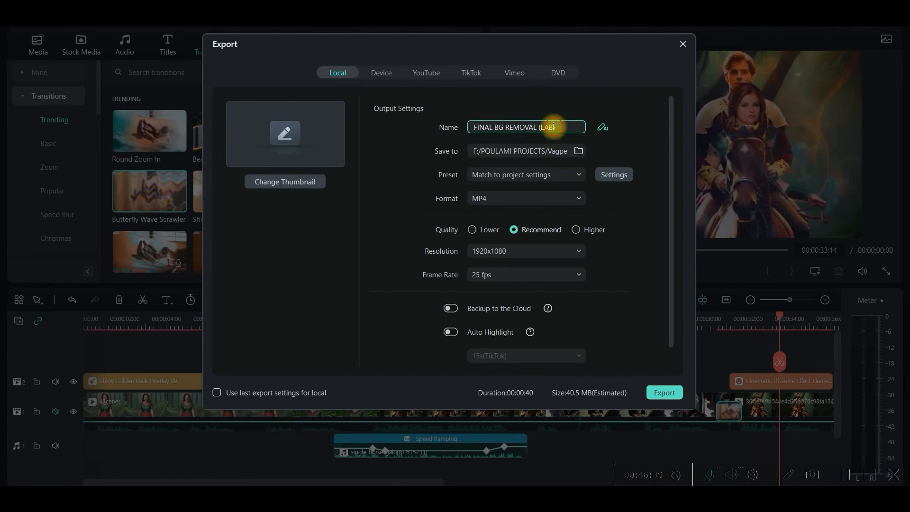
{"action": "left_click", "coordinate": [580, 152]}
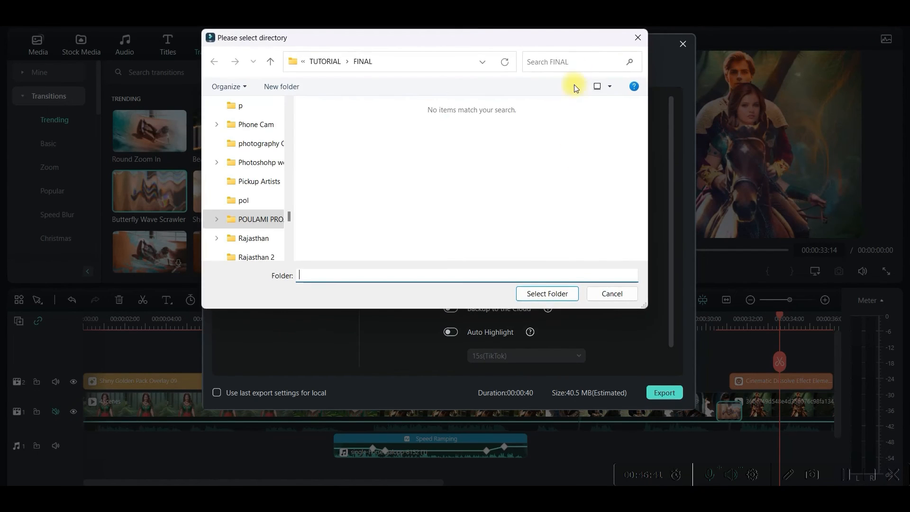
{"action": "left_click", "coordinate": [636, 36]}
{"action": "left_click", "coordinate": [576, 229]}
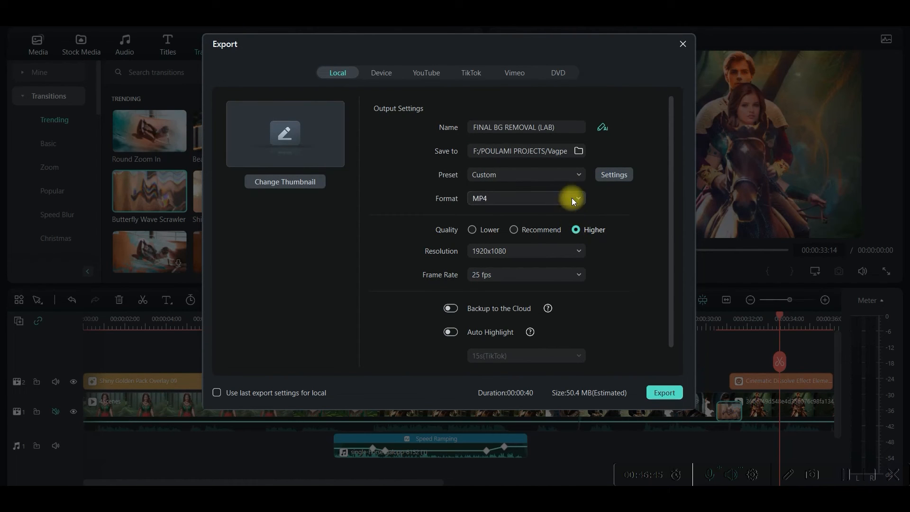